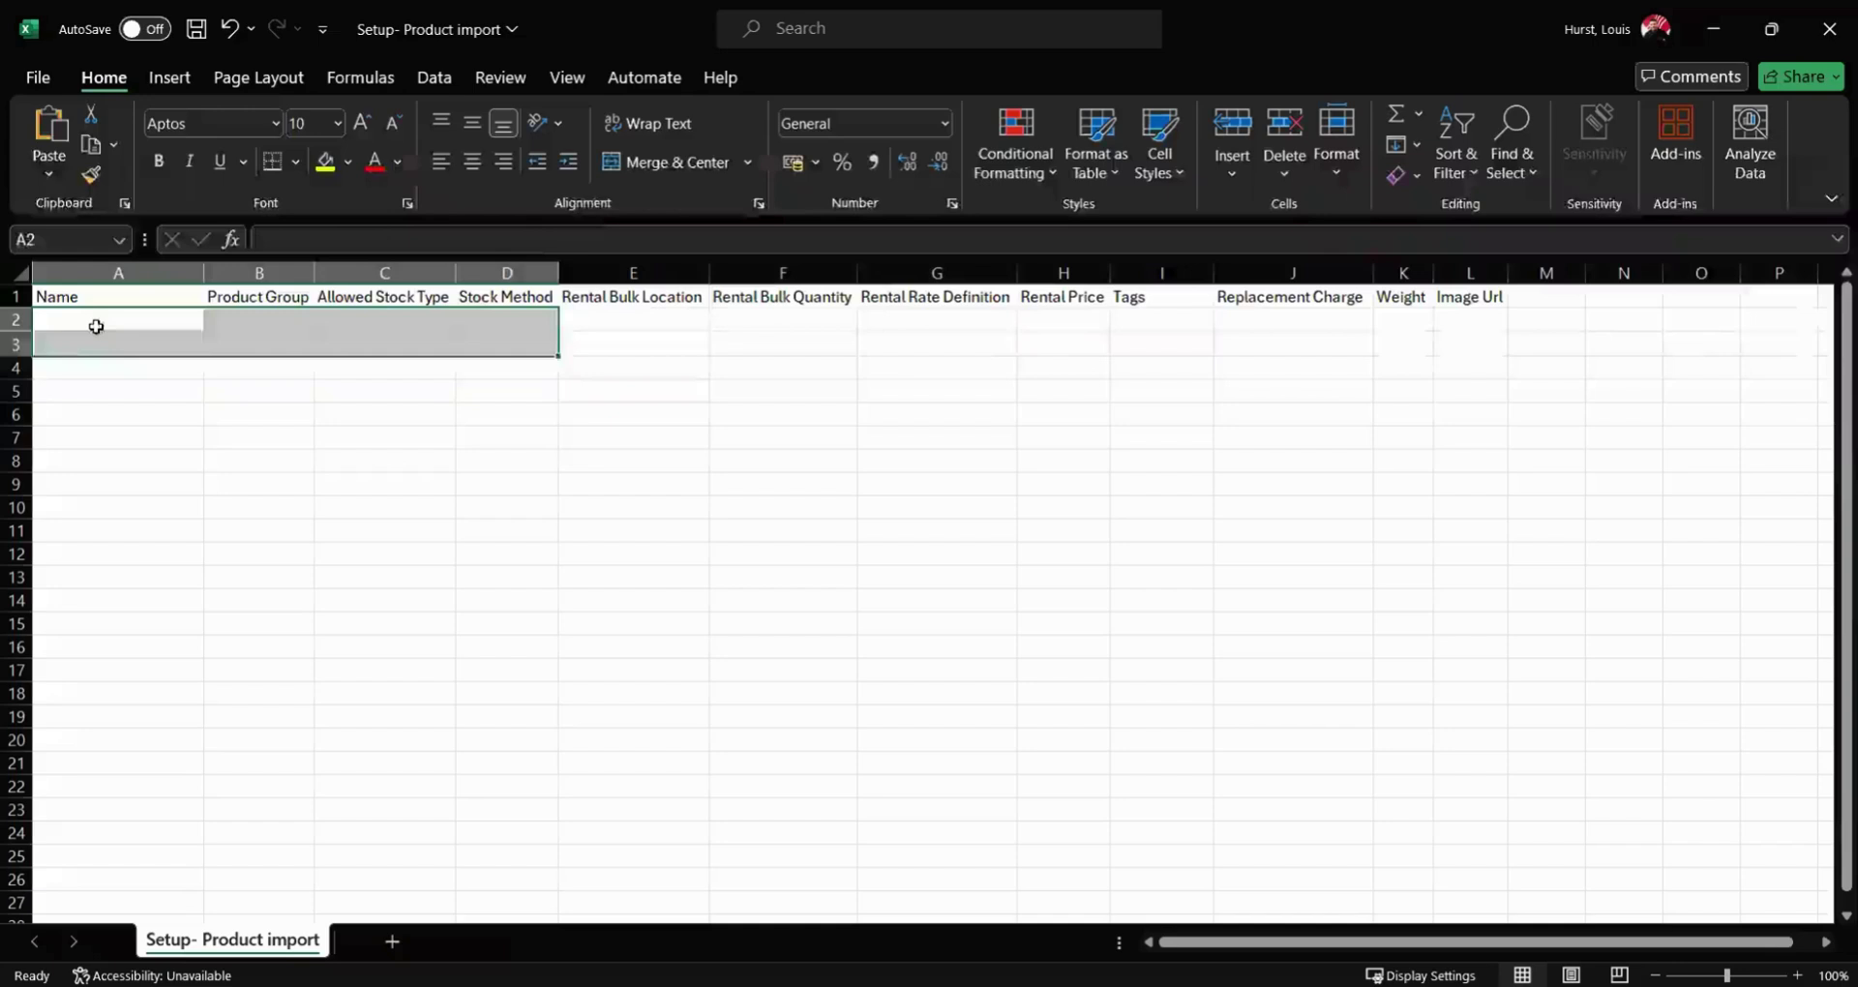
# - Bring up the 'Setup- Product import' Excel template from the Current RMS dashboard
pyautogui.click(96, 324)
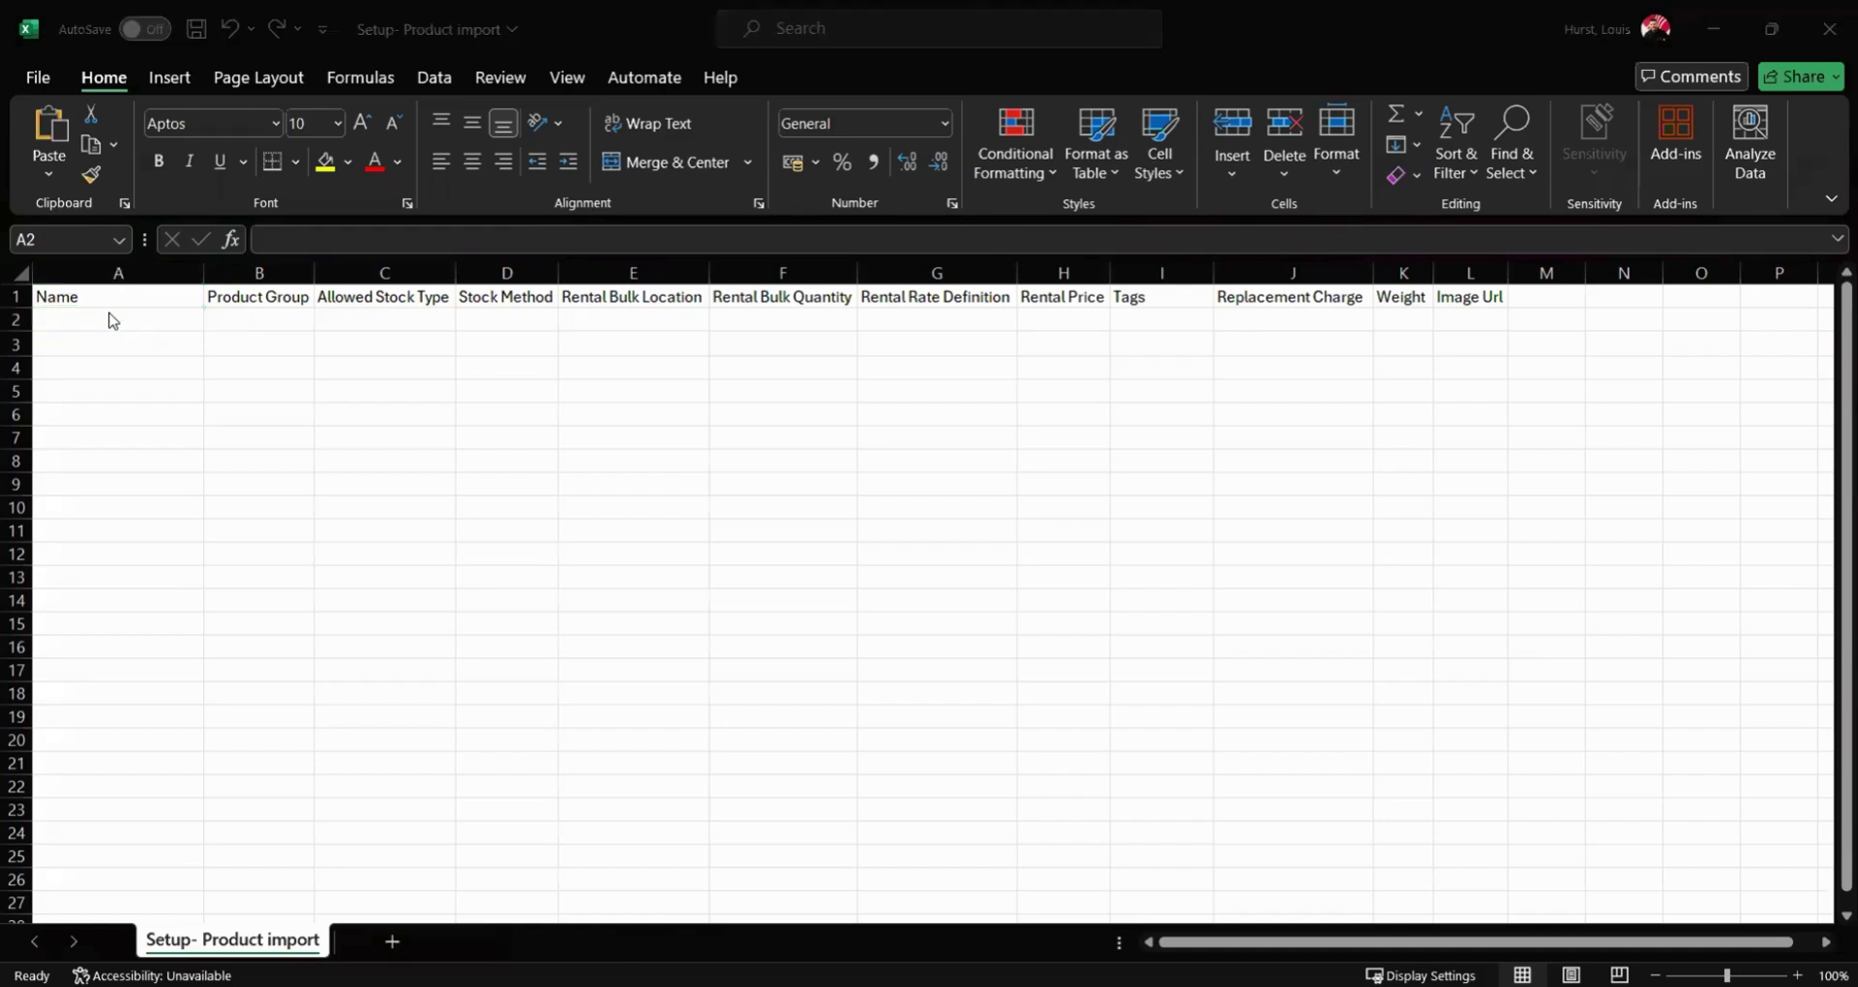
# - Paste MacBook and MacBook-Power Cable as the first two product names
pyautogui.write('MacBook')
pyautogui.click(167, 348)
pyautogui.write('MacBook-Power Cable')
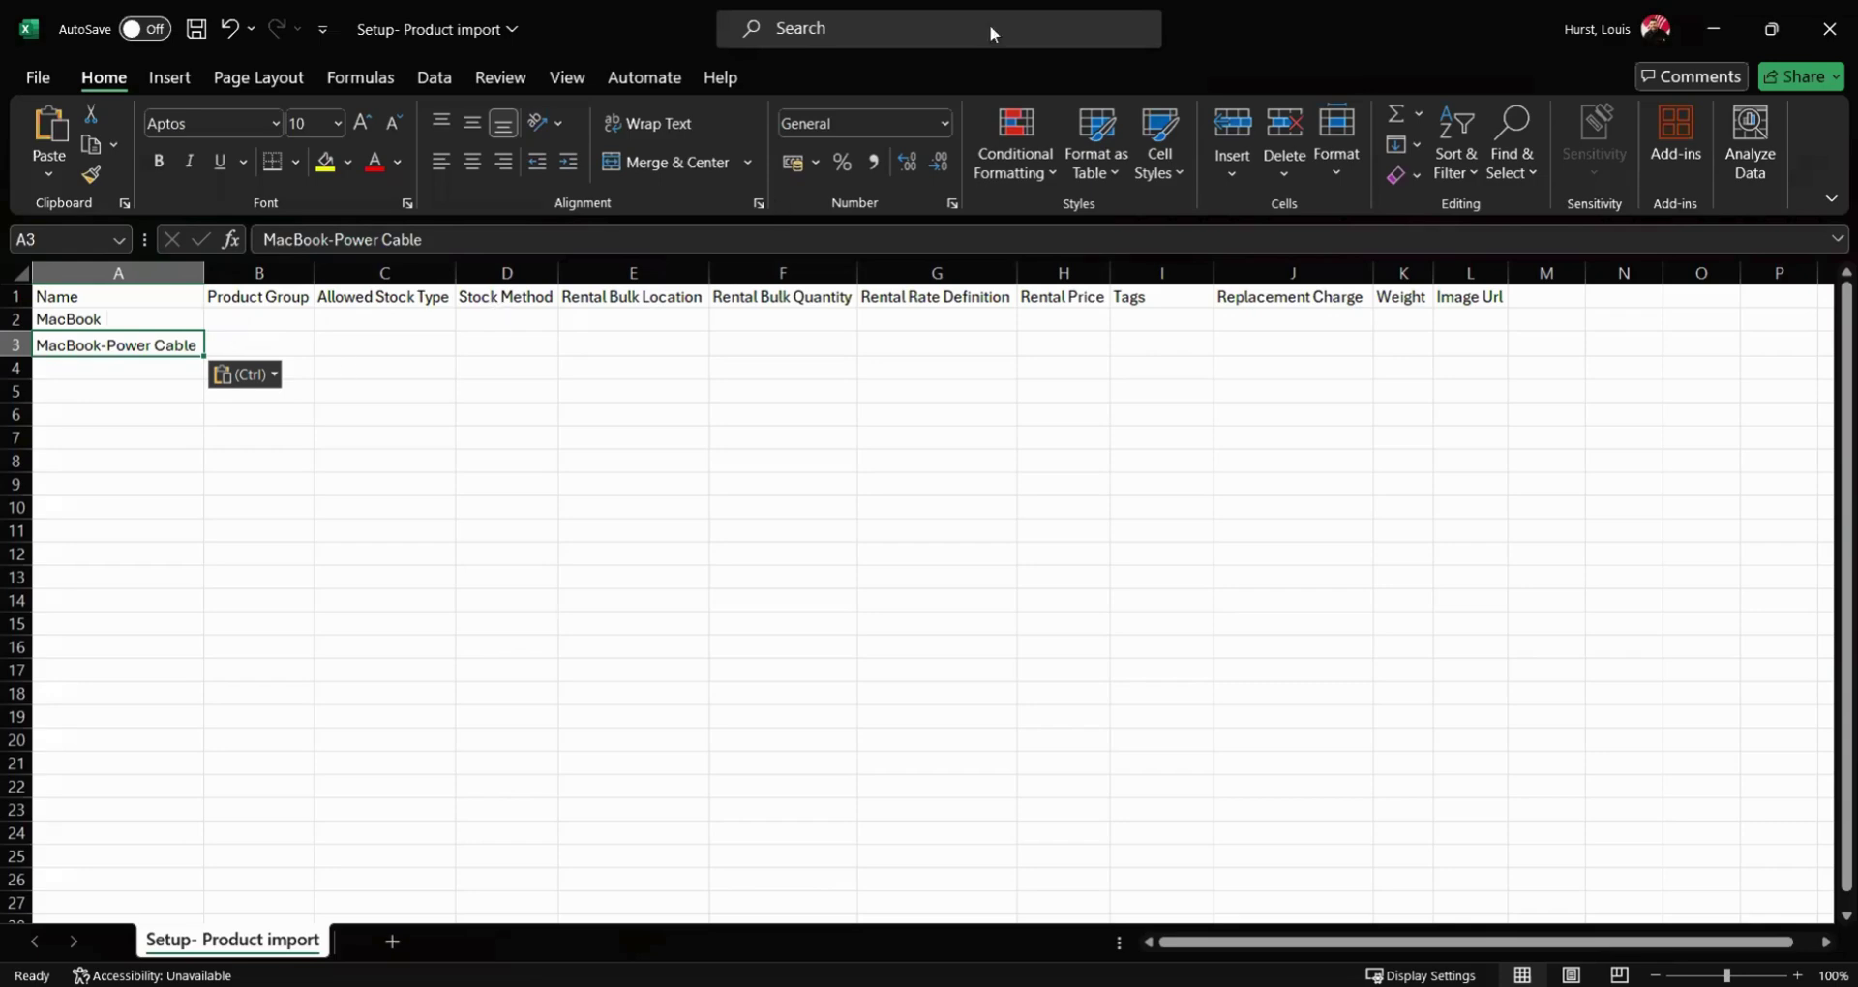
# - Set MacBook's product group to Computers
pyautogui.hotkey('alt', 'Tab')
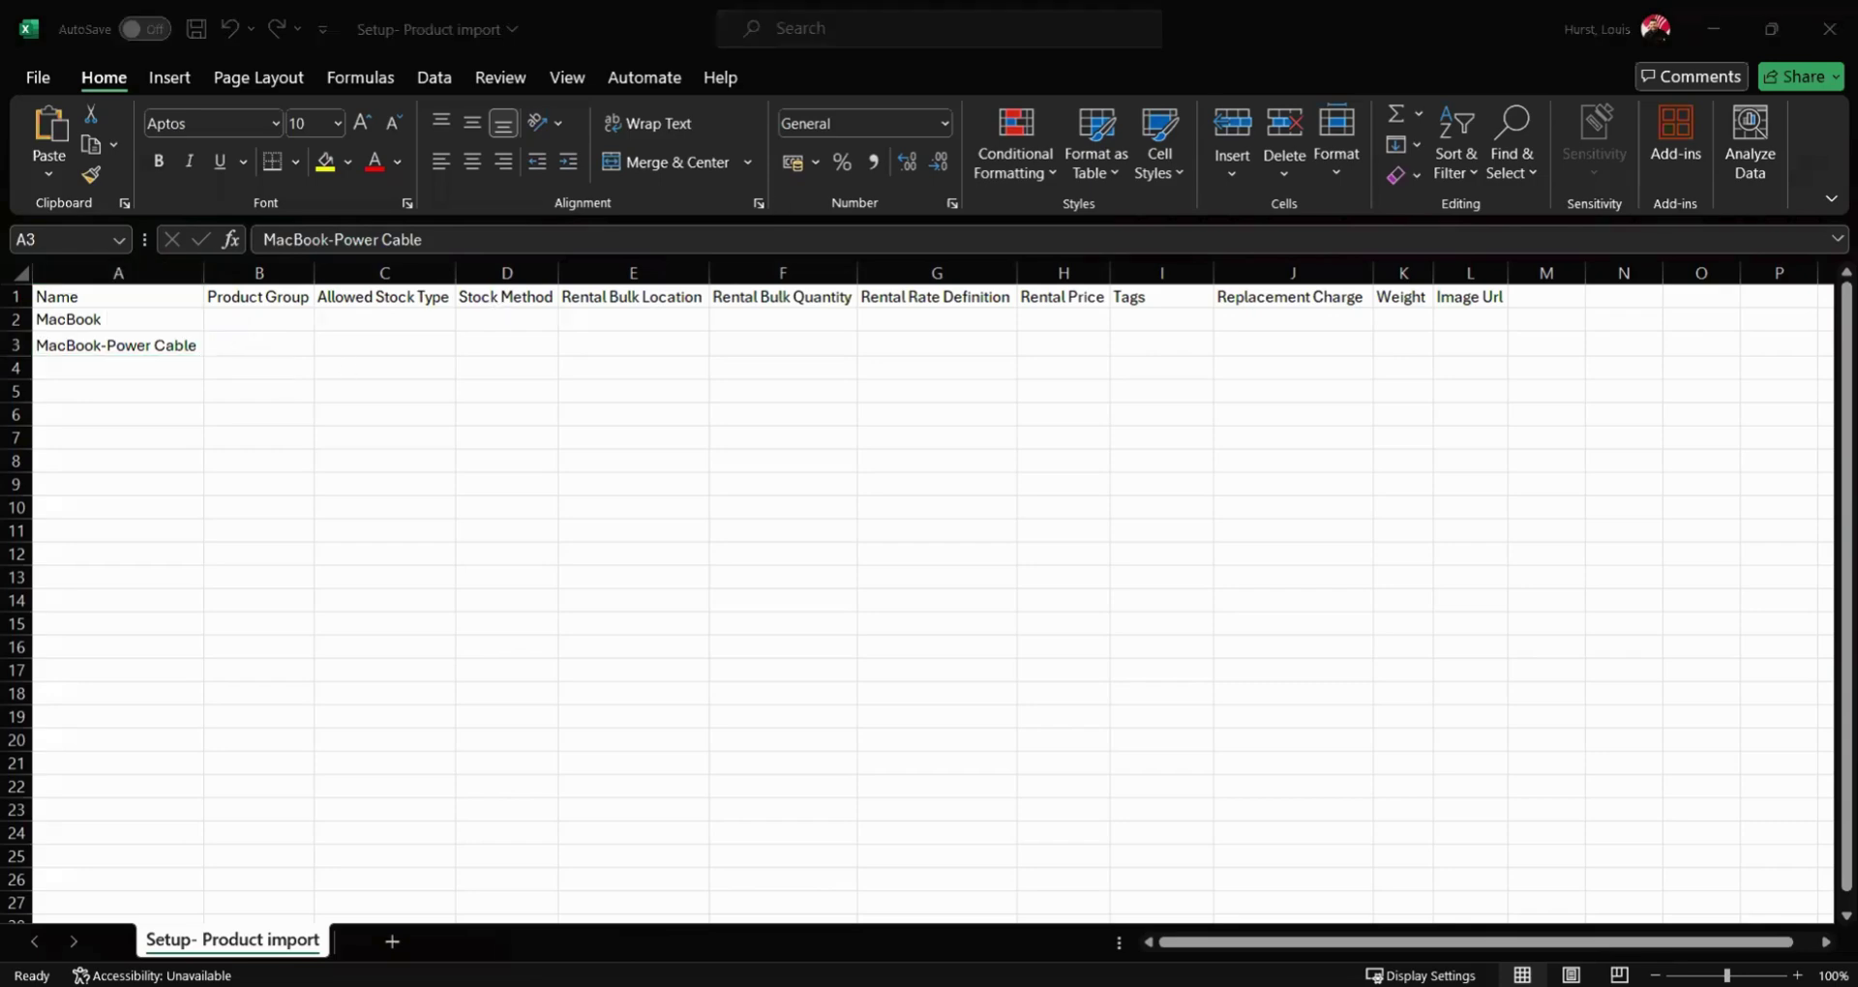
pyautogui.click(535, 177)
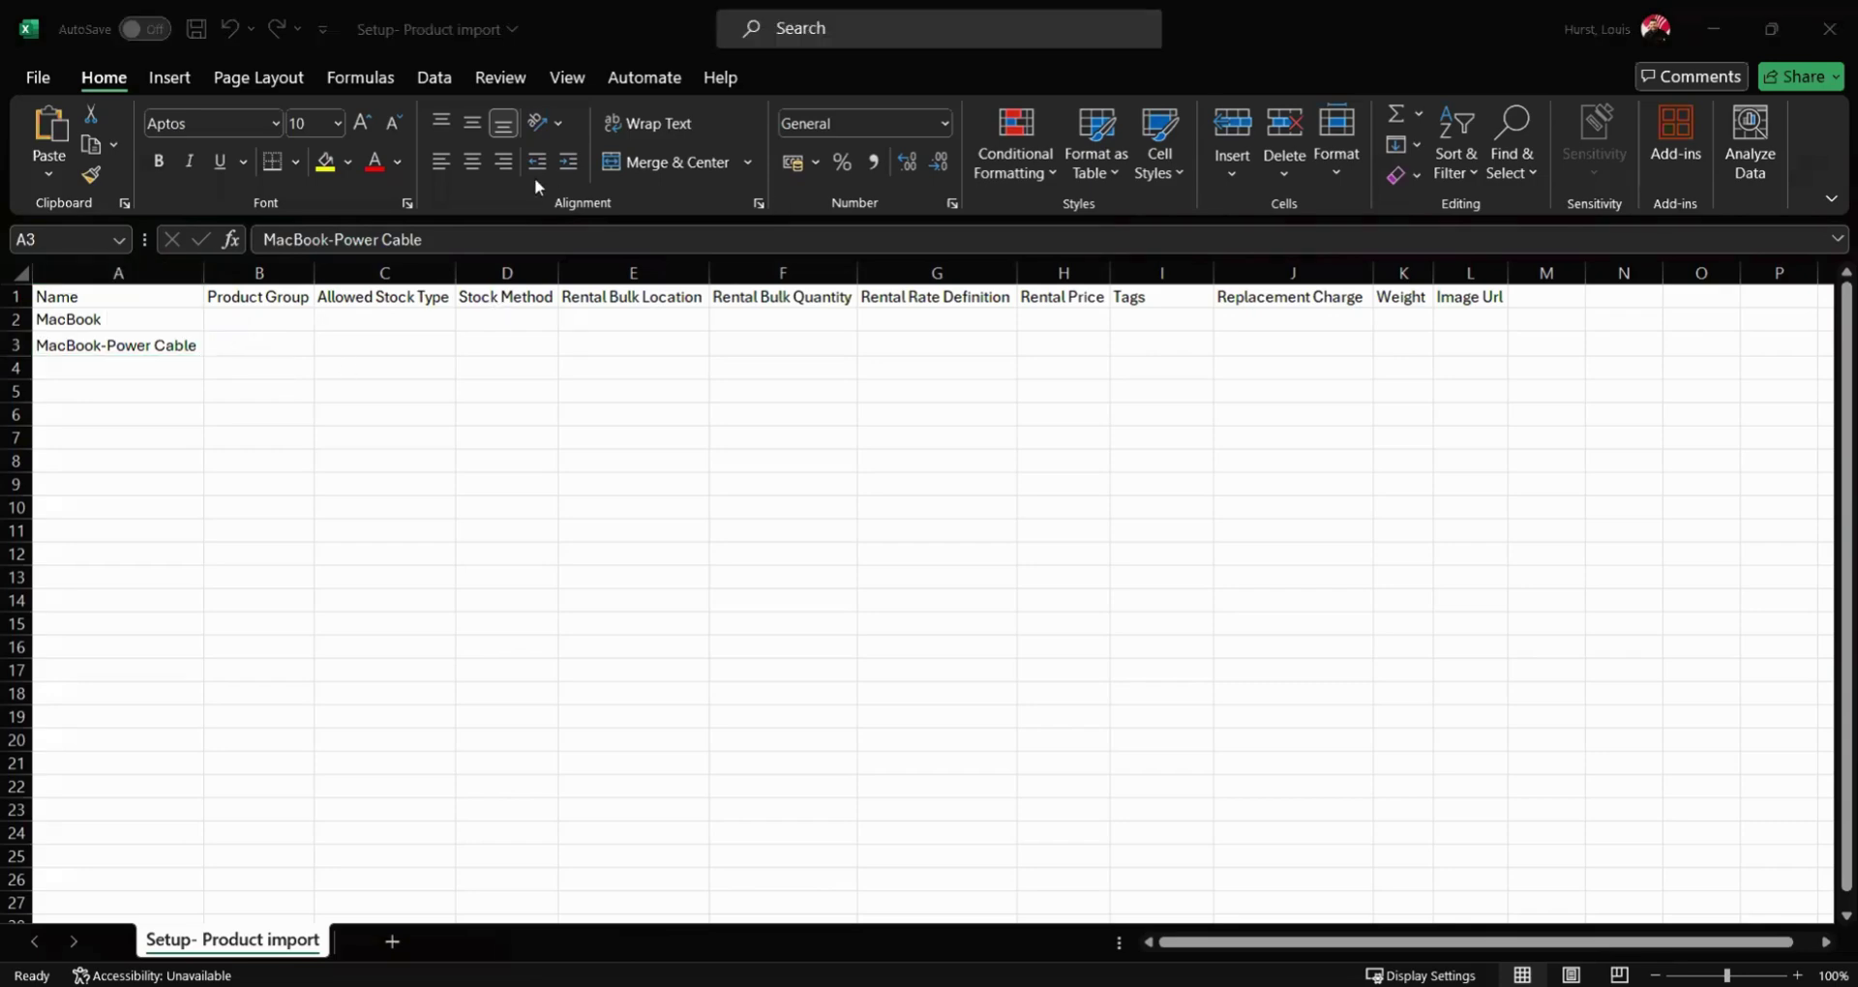
pyautogui.click(265, 324)
pyautogui.write('Computers')
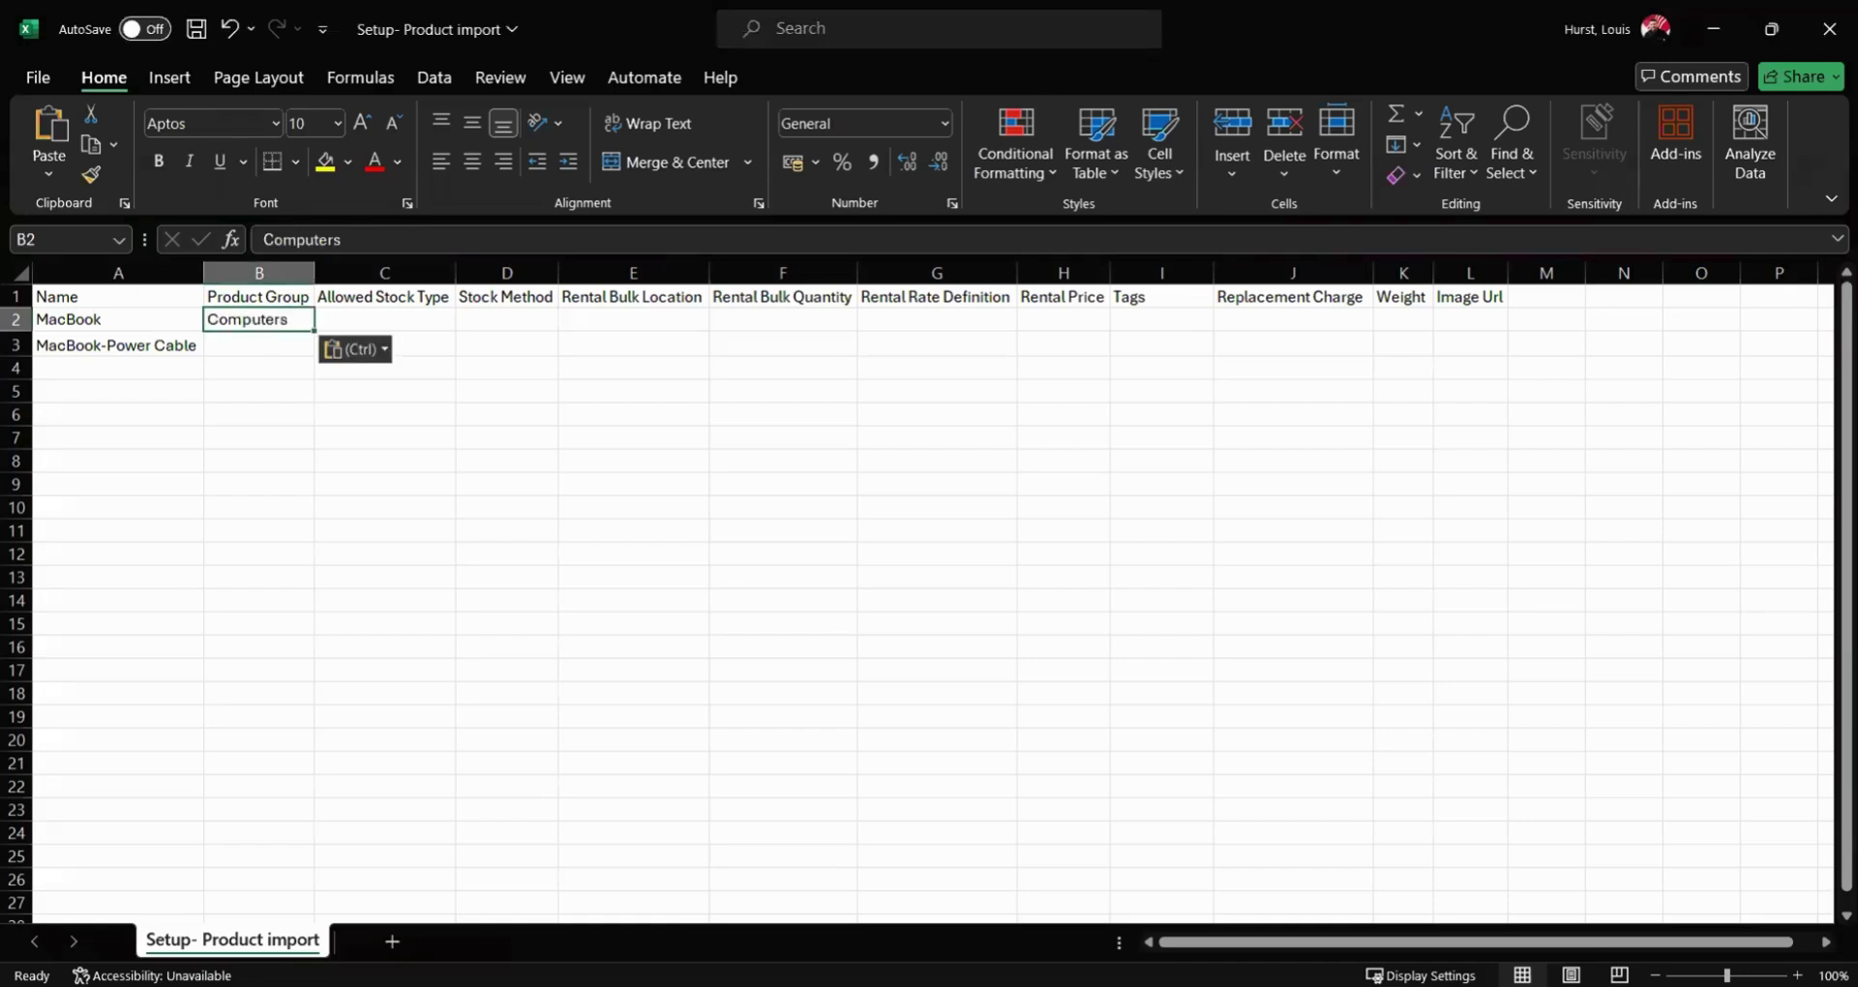
pyautogui.hotkey('alt', 'Tab')
pyautogui.hotkey('alt', 'Tab')
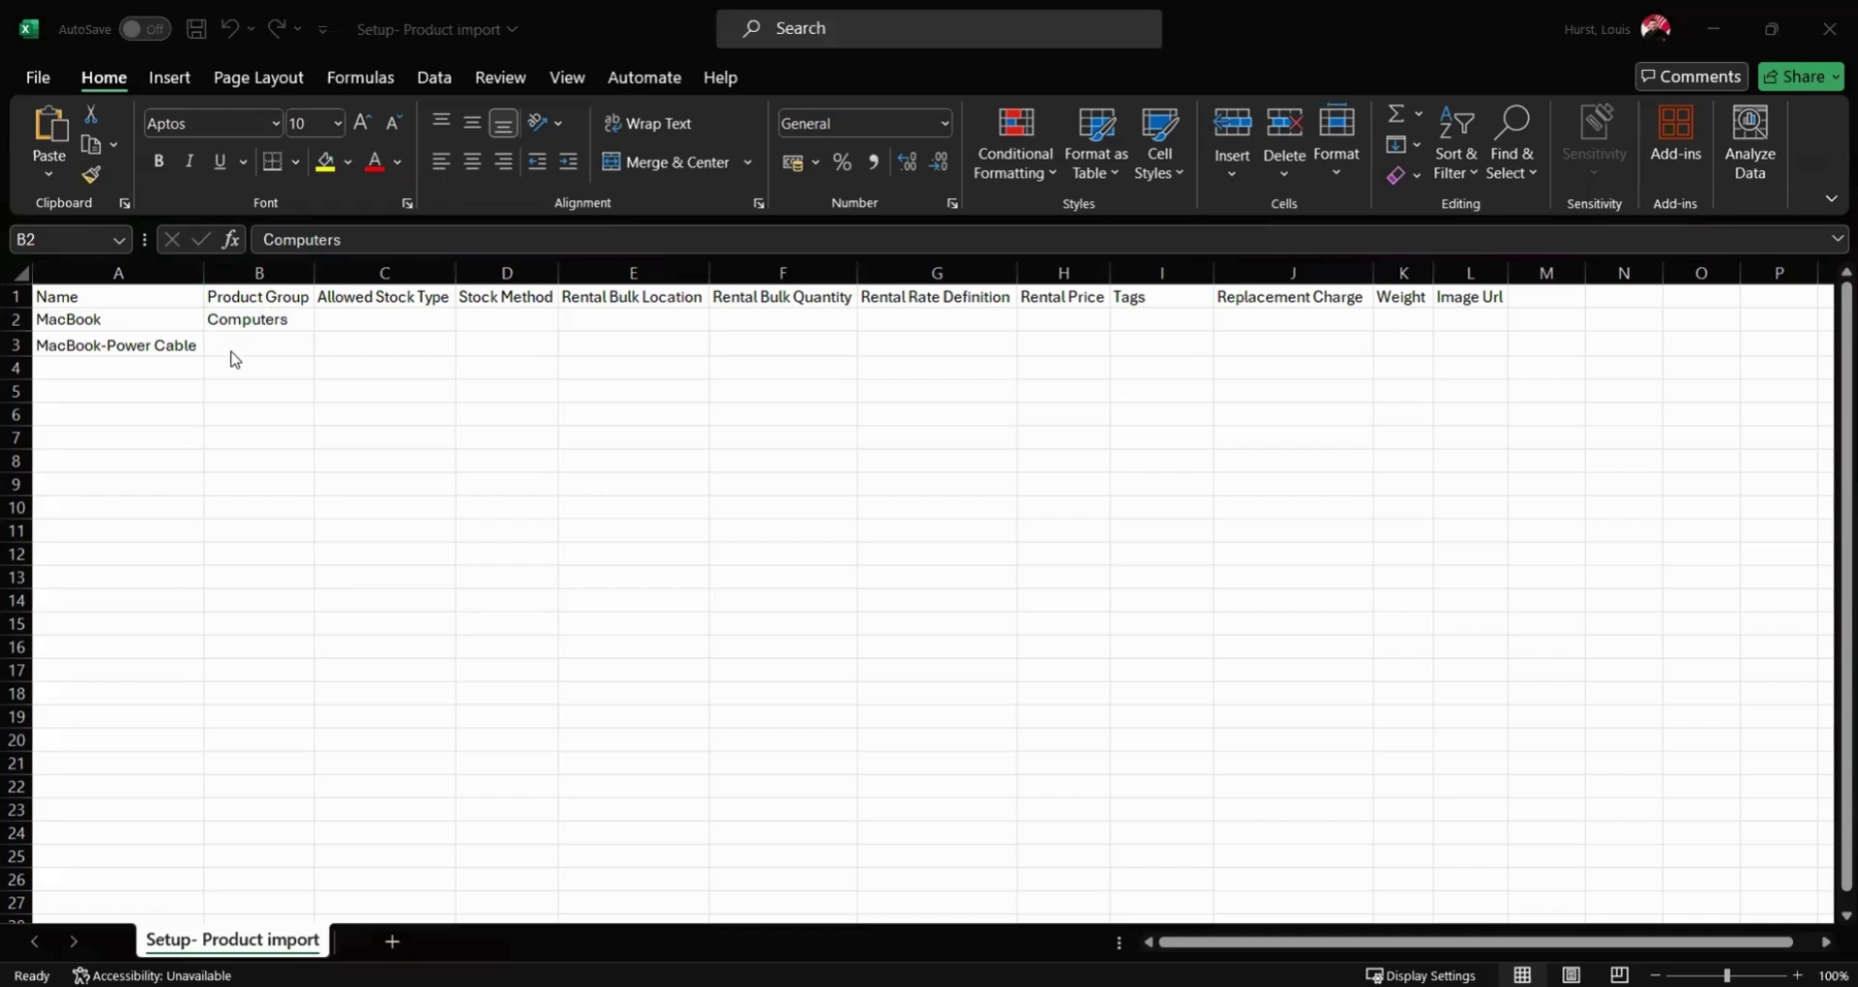
# - Set the power cable's product group to Cables and MacBook's stock type to rental
pyautogui.click(236, 346)
pyautogui.write('Cables')
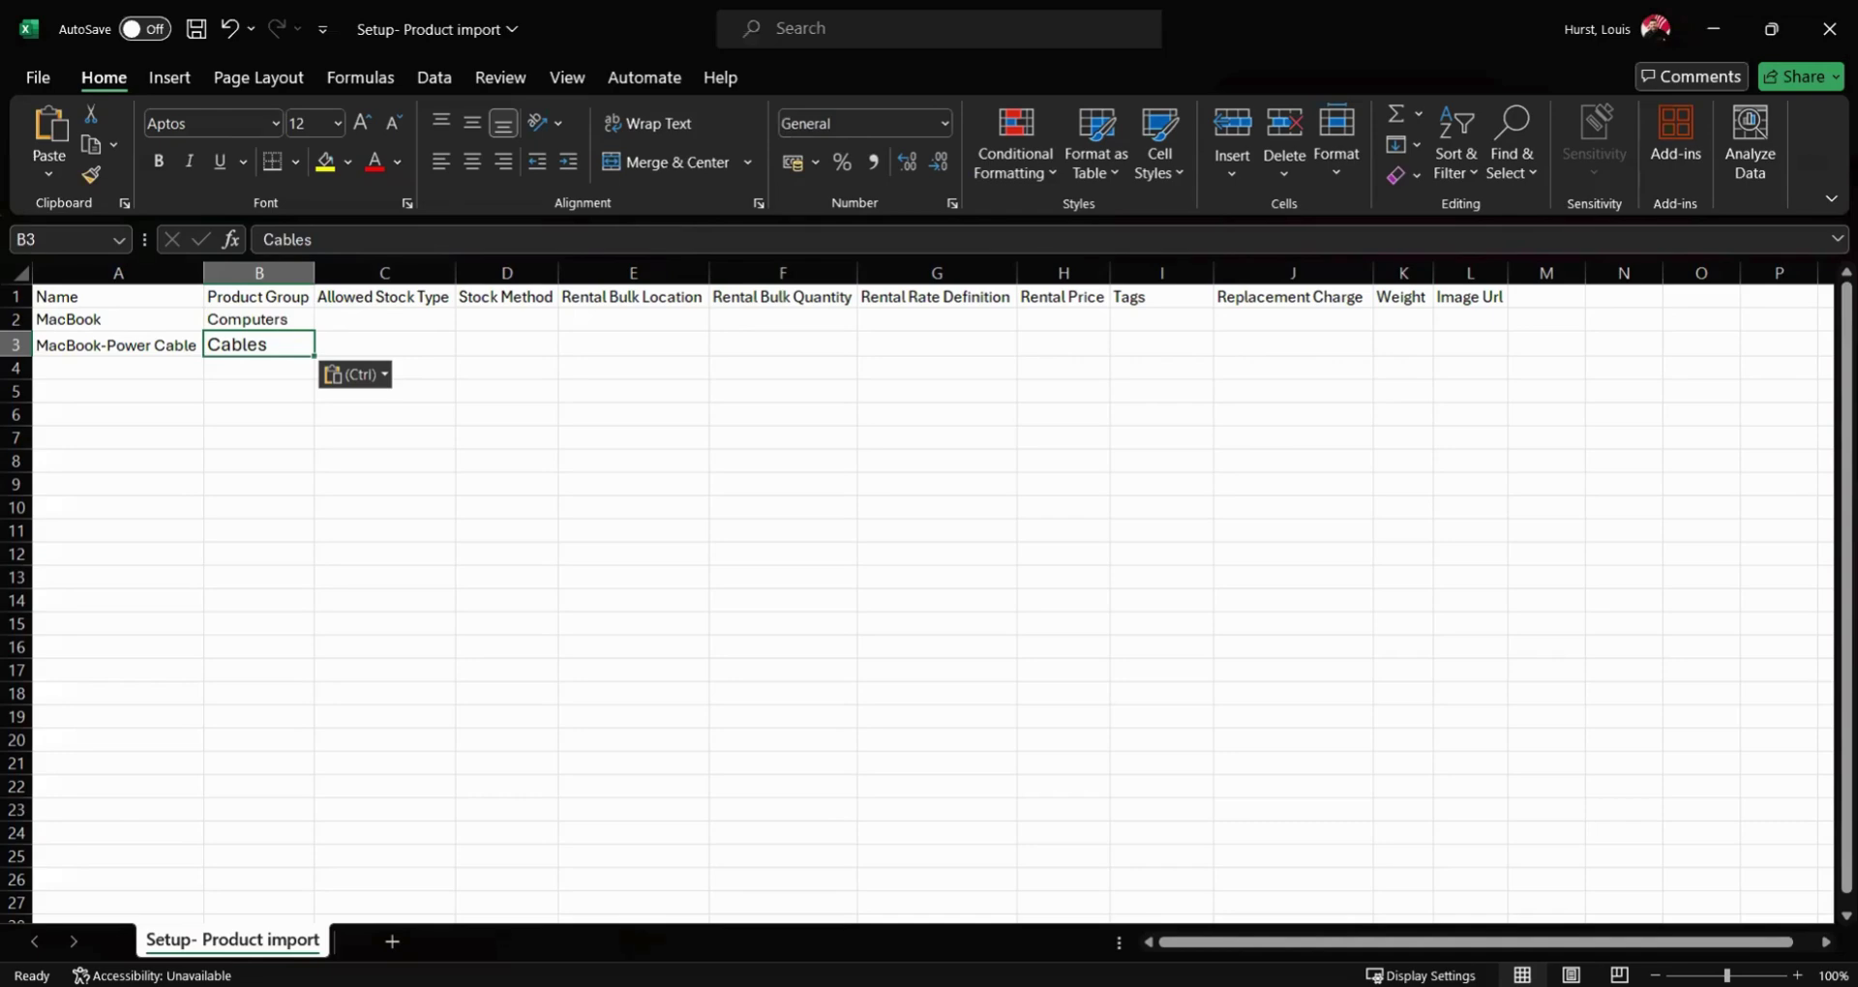
pyautogui.hotkey('alt', 'Tab')
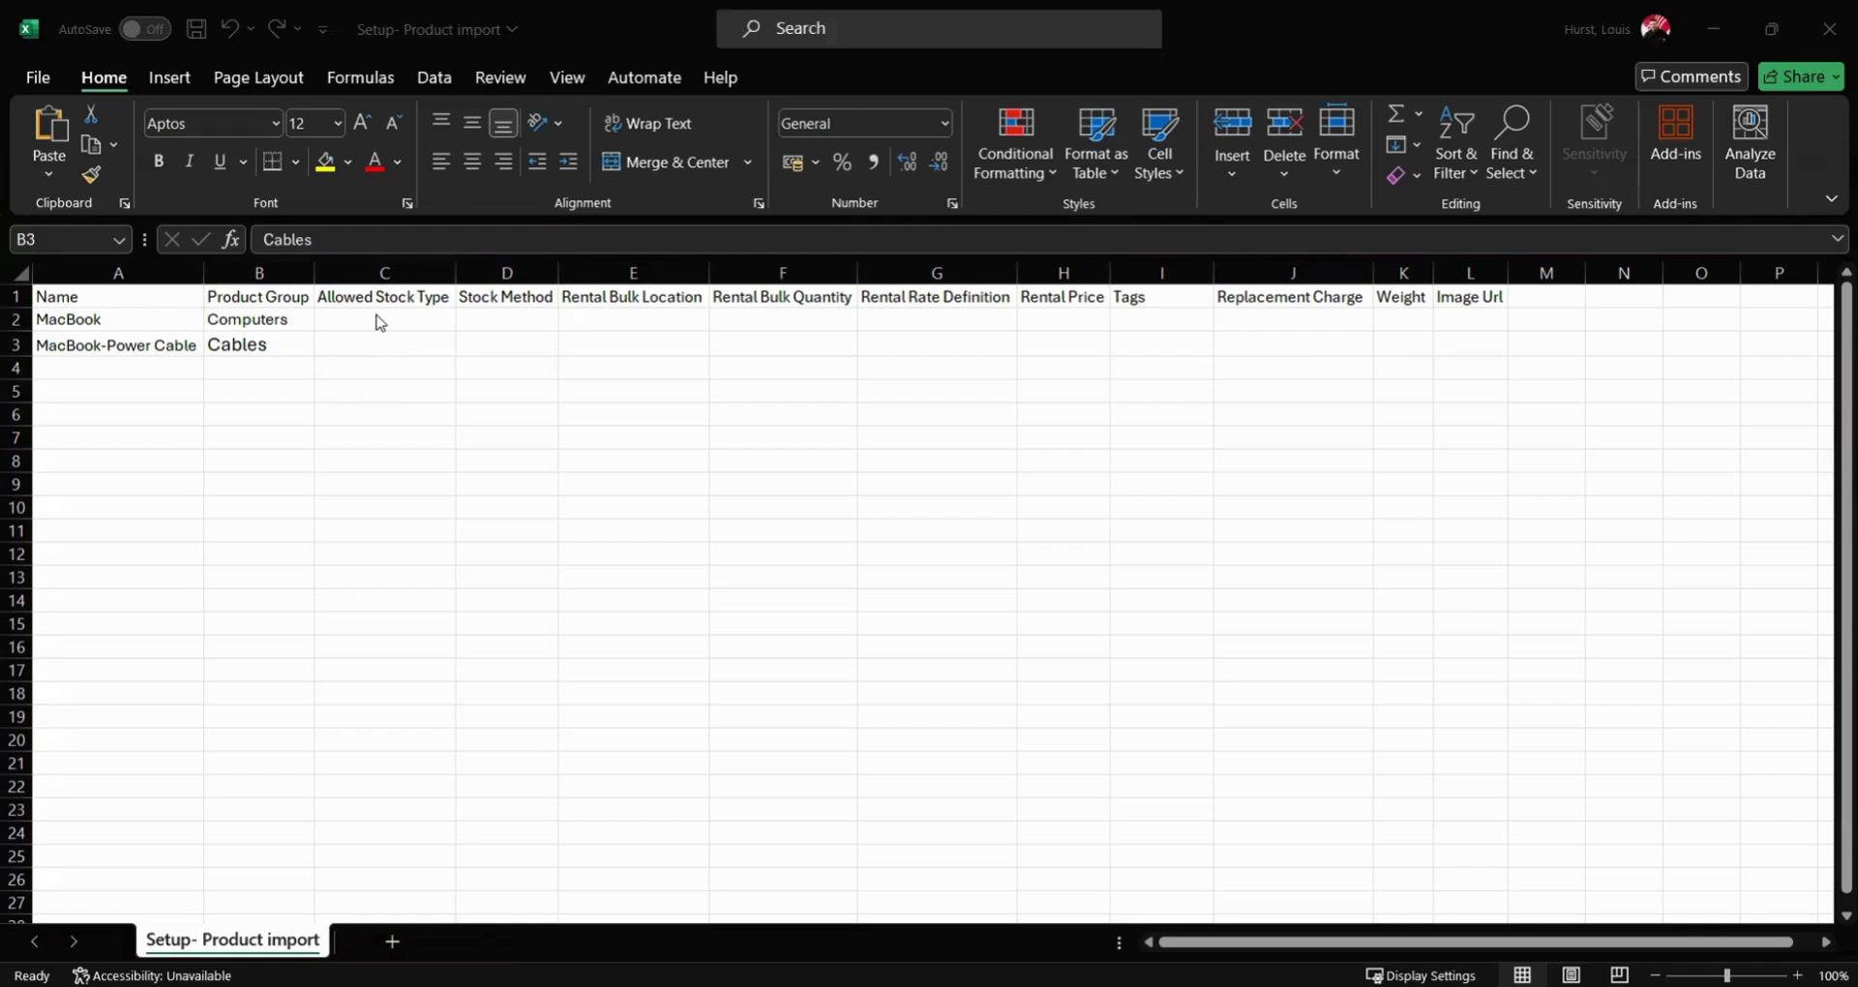
pyautogui.click(379, 320)
pyautogui.write('rental')
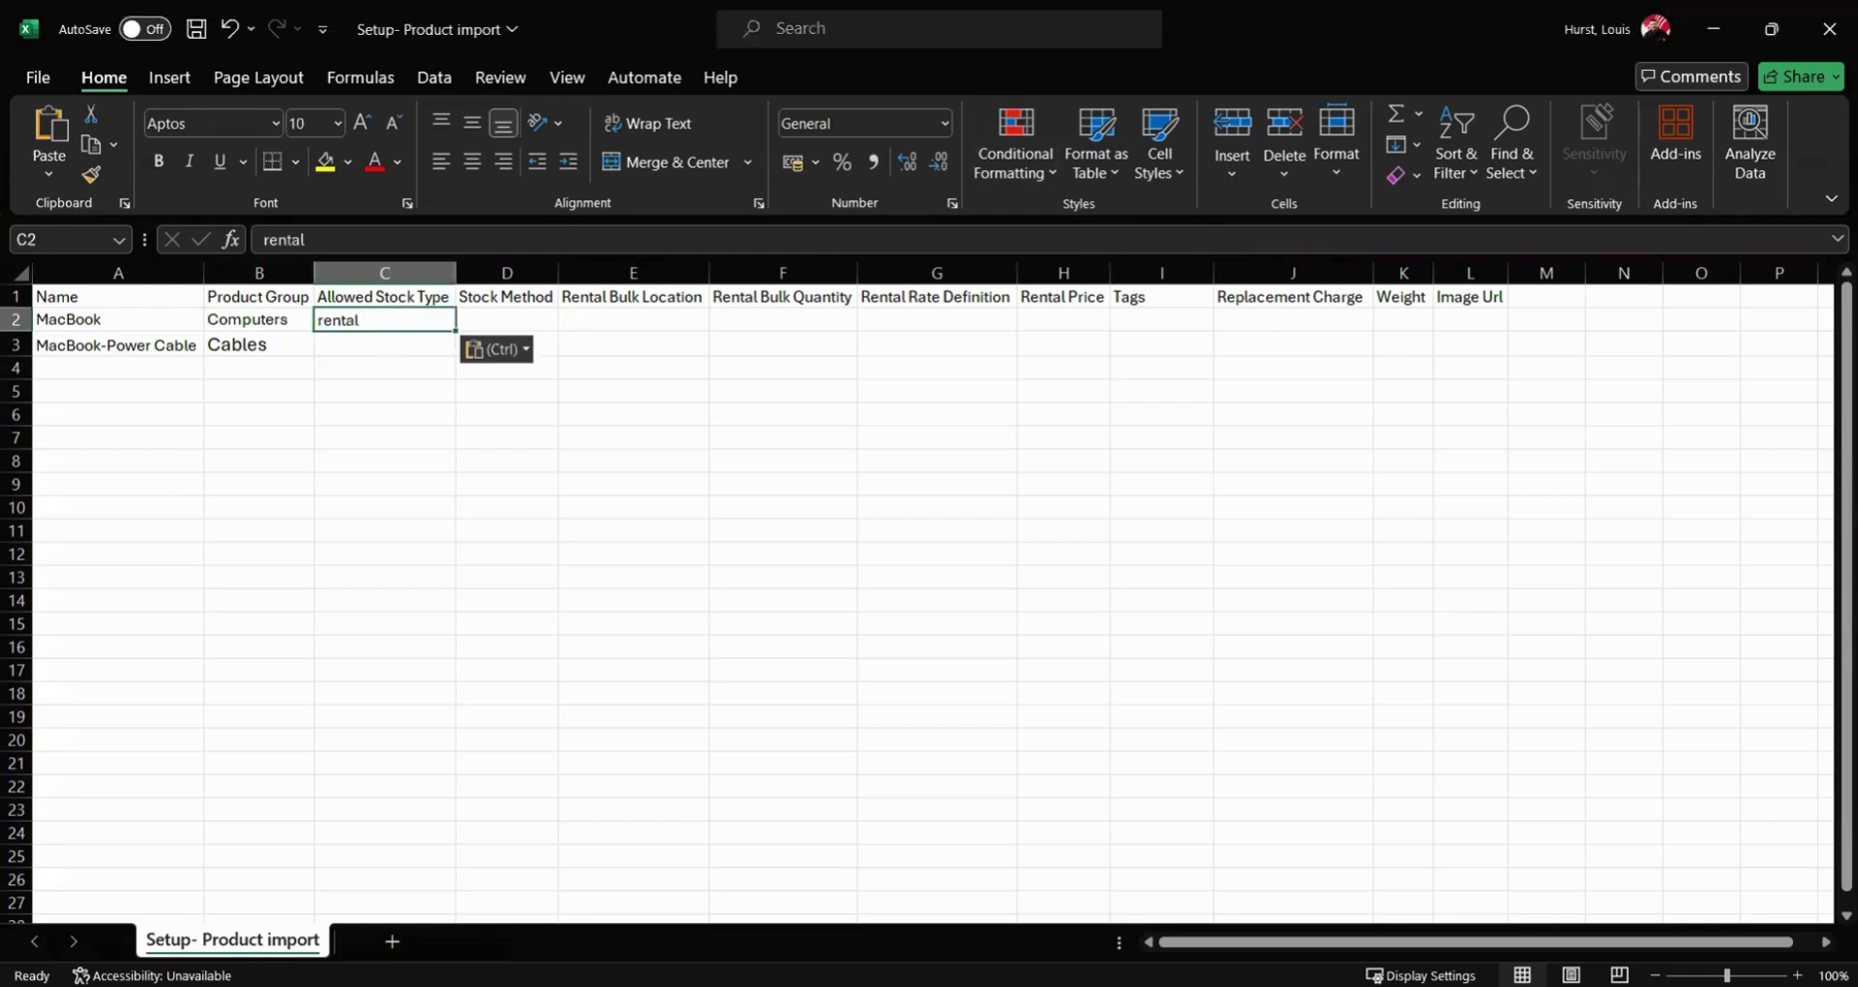
# - Make the cable's stock type rental as well, clearing the leftover 'all' value from C4
pyautogui.hotkey('alt', 'Tab')
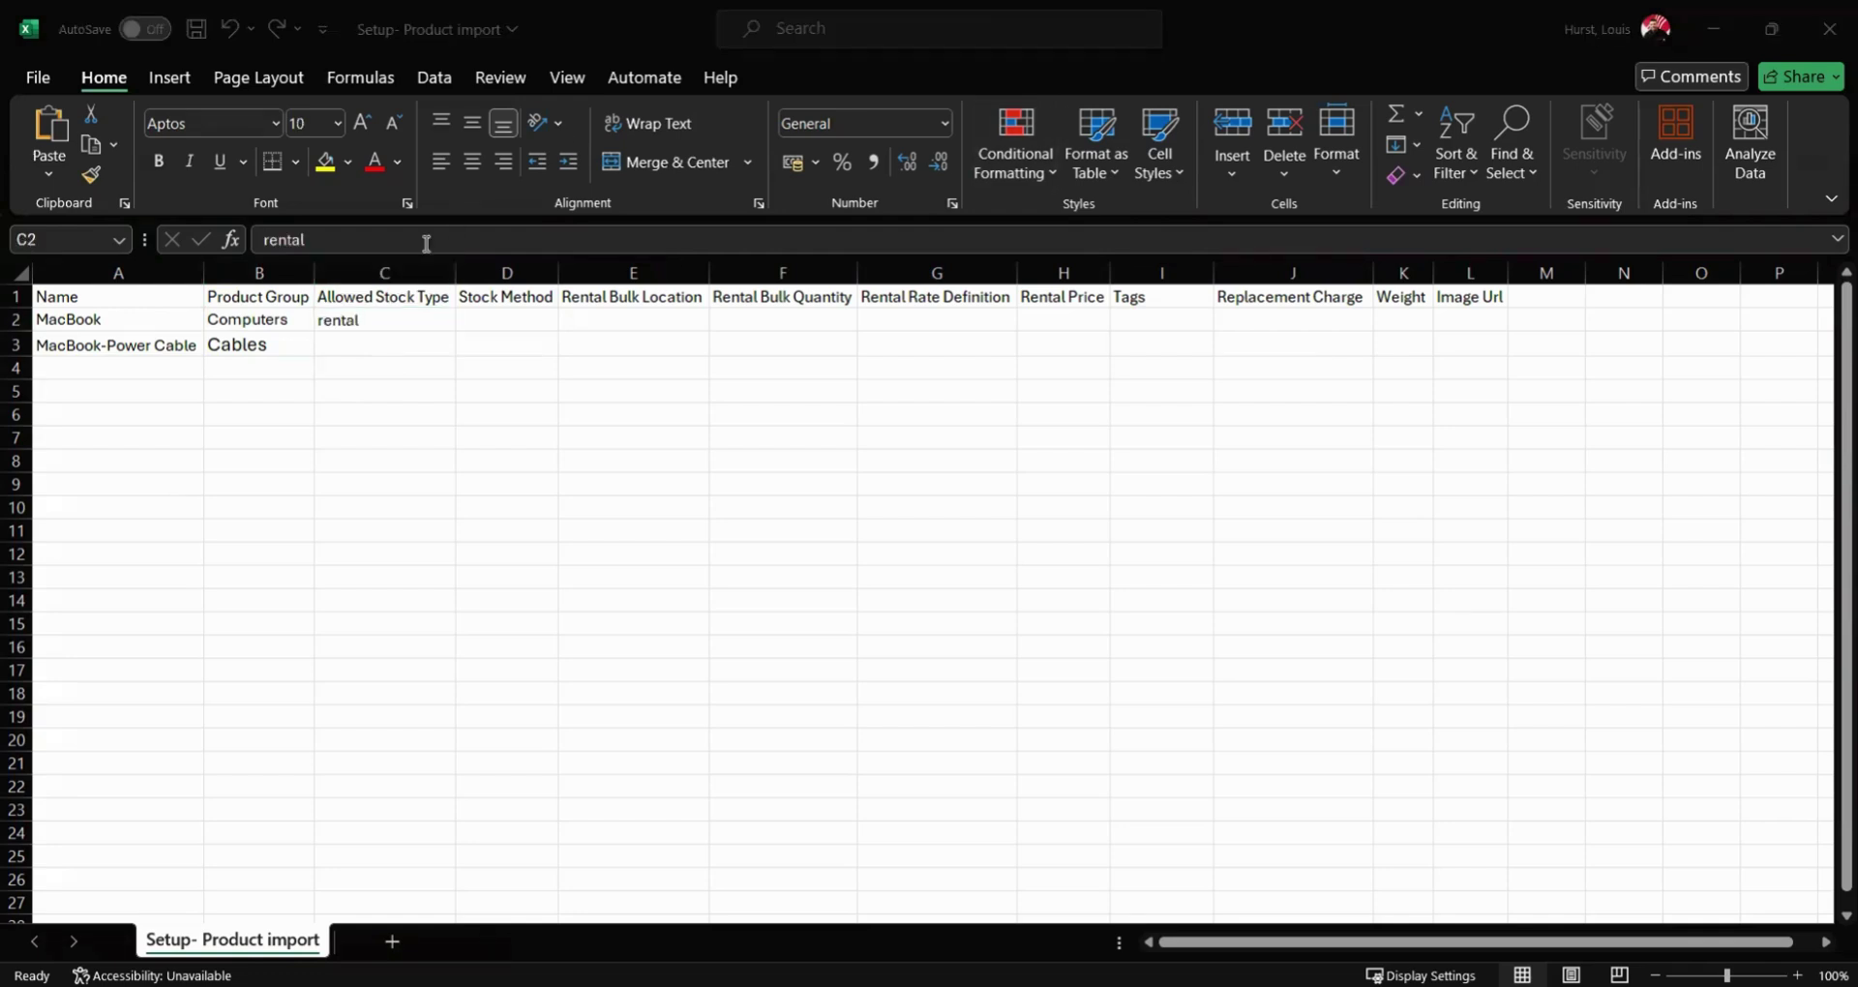
pyautogui.hotkey('alt', 'Tab')
pyautogui.click(377, 346)
pyautogui.write('sale')
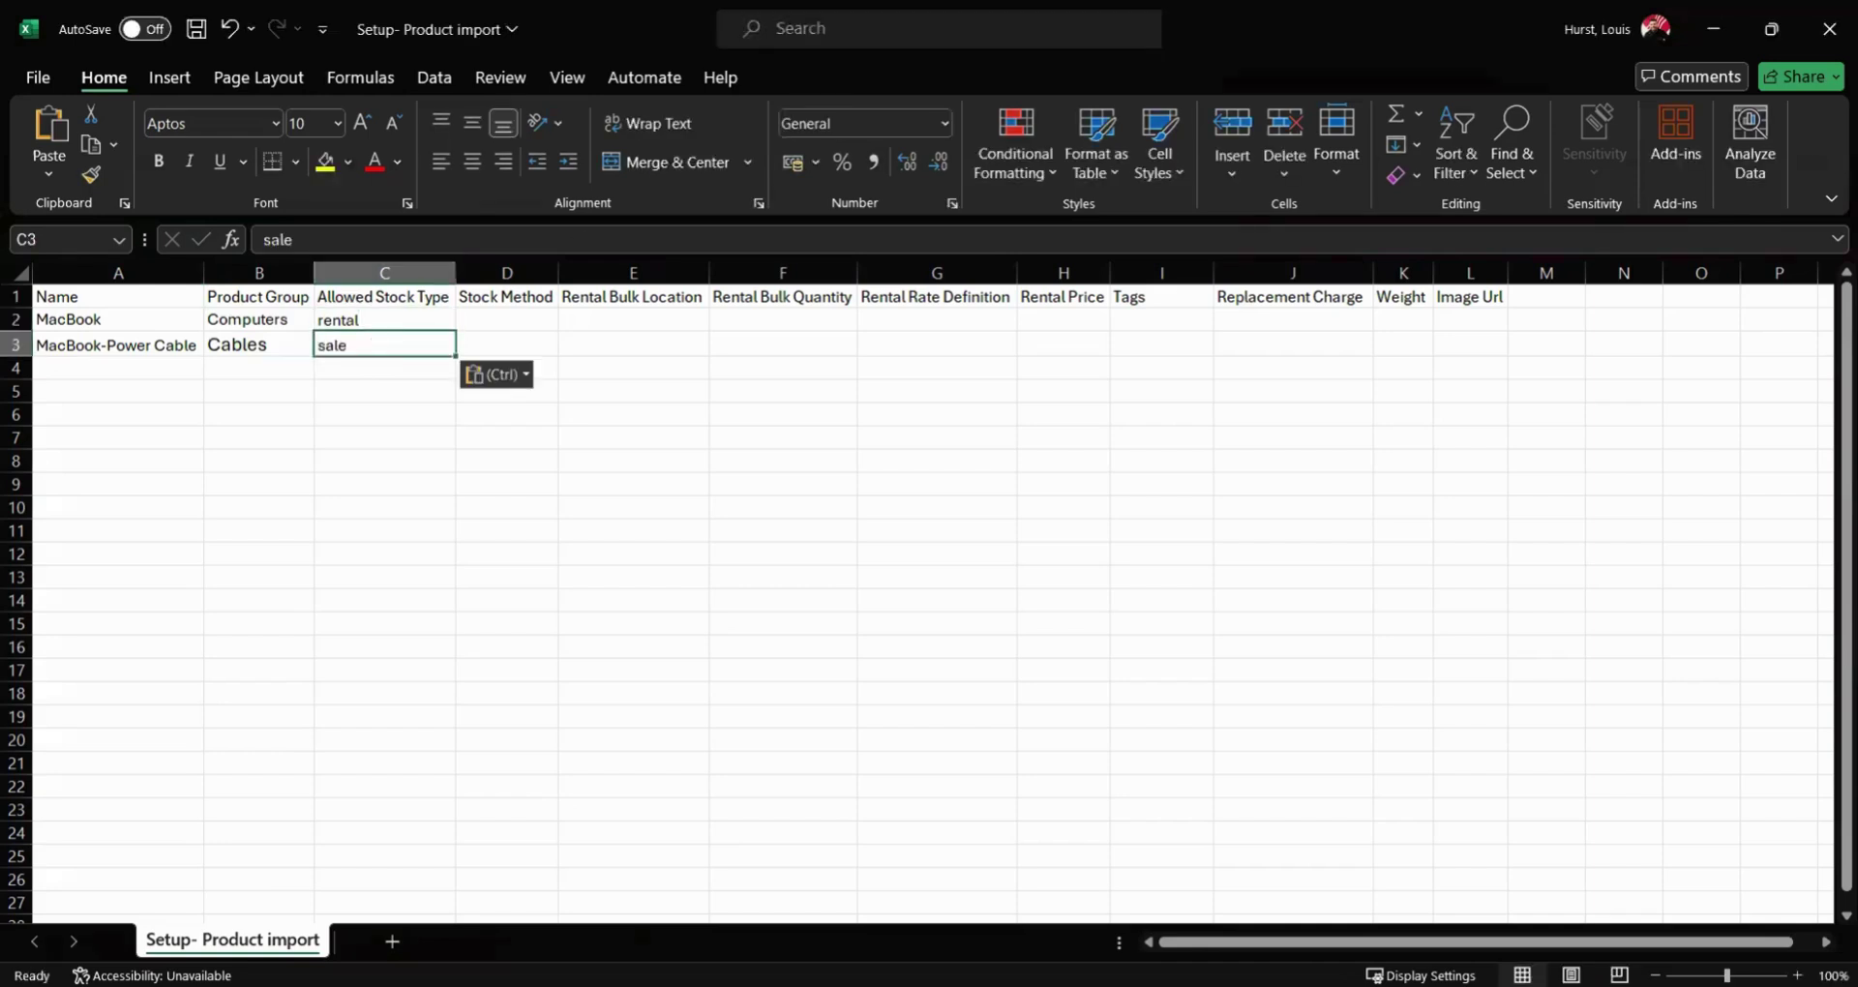
pyautogui.hotkey('alt', 'Tab')
pyautogui.click(327, 366)
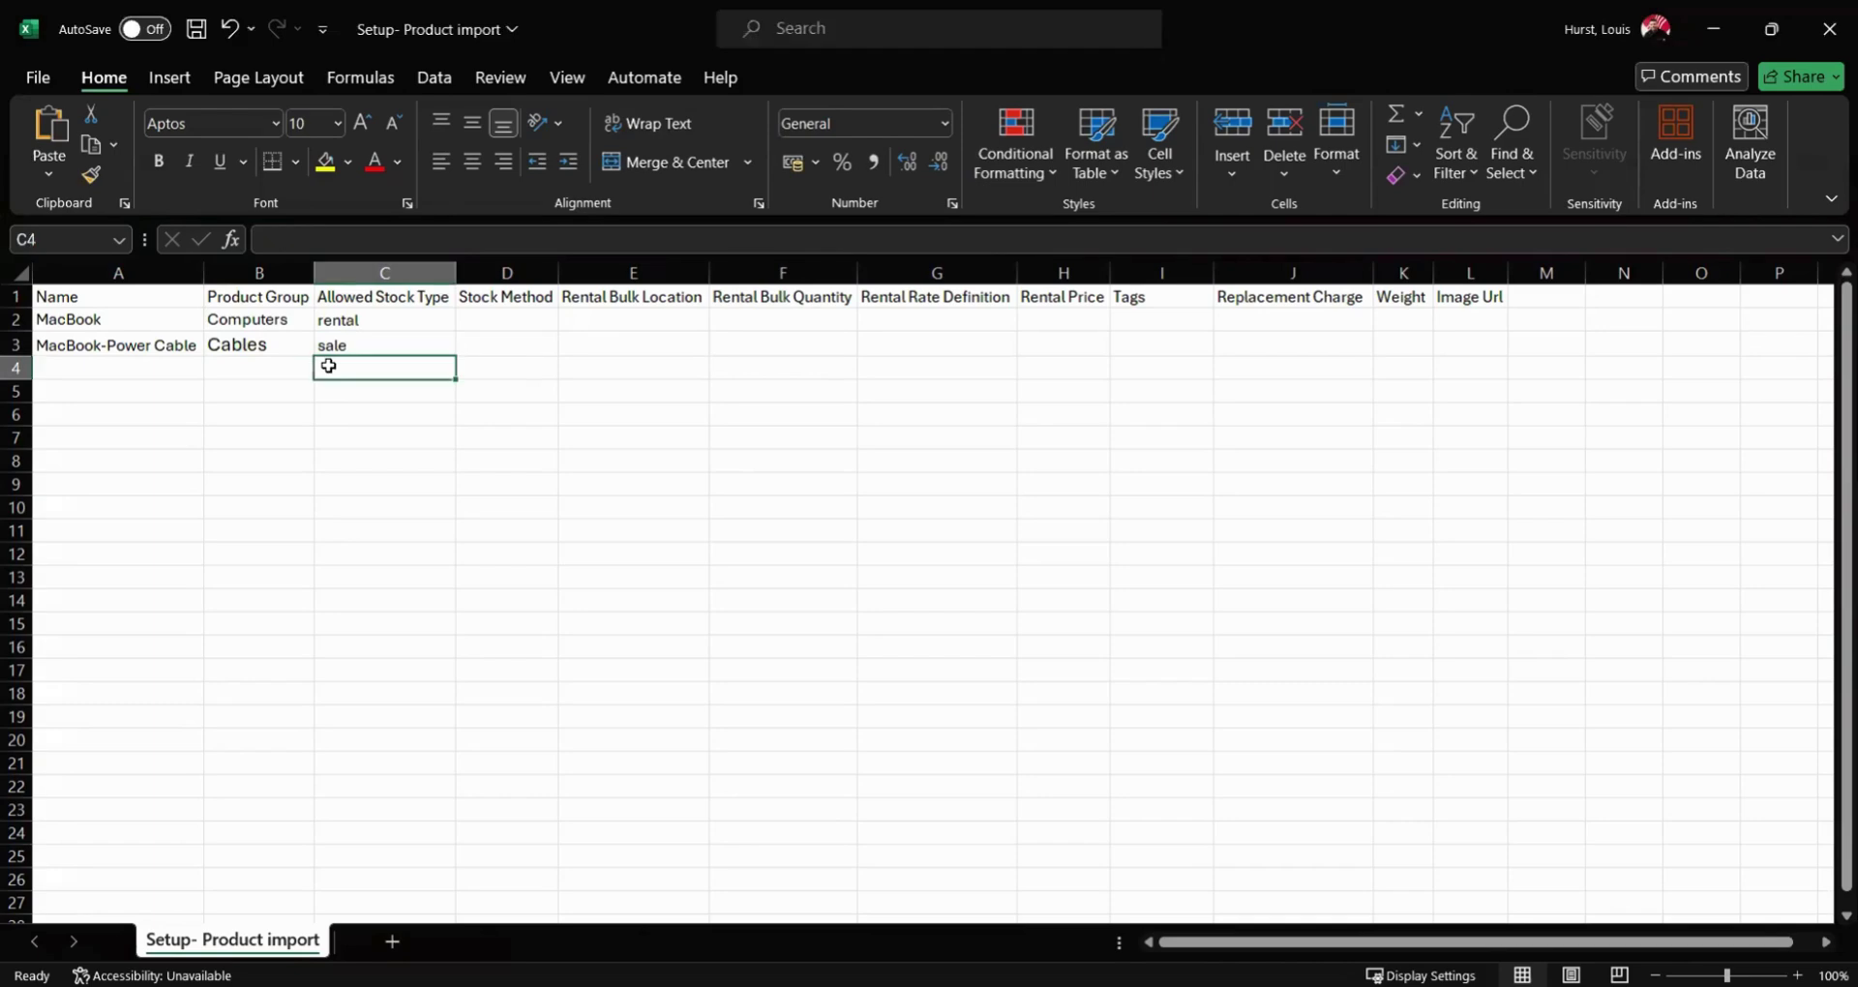
pyautogui.write('all')
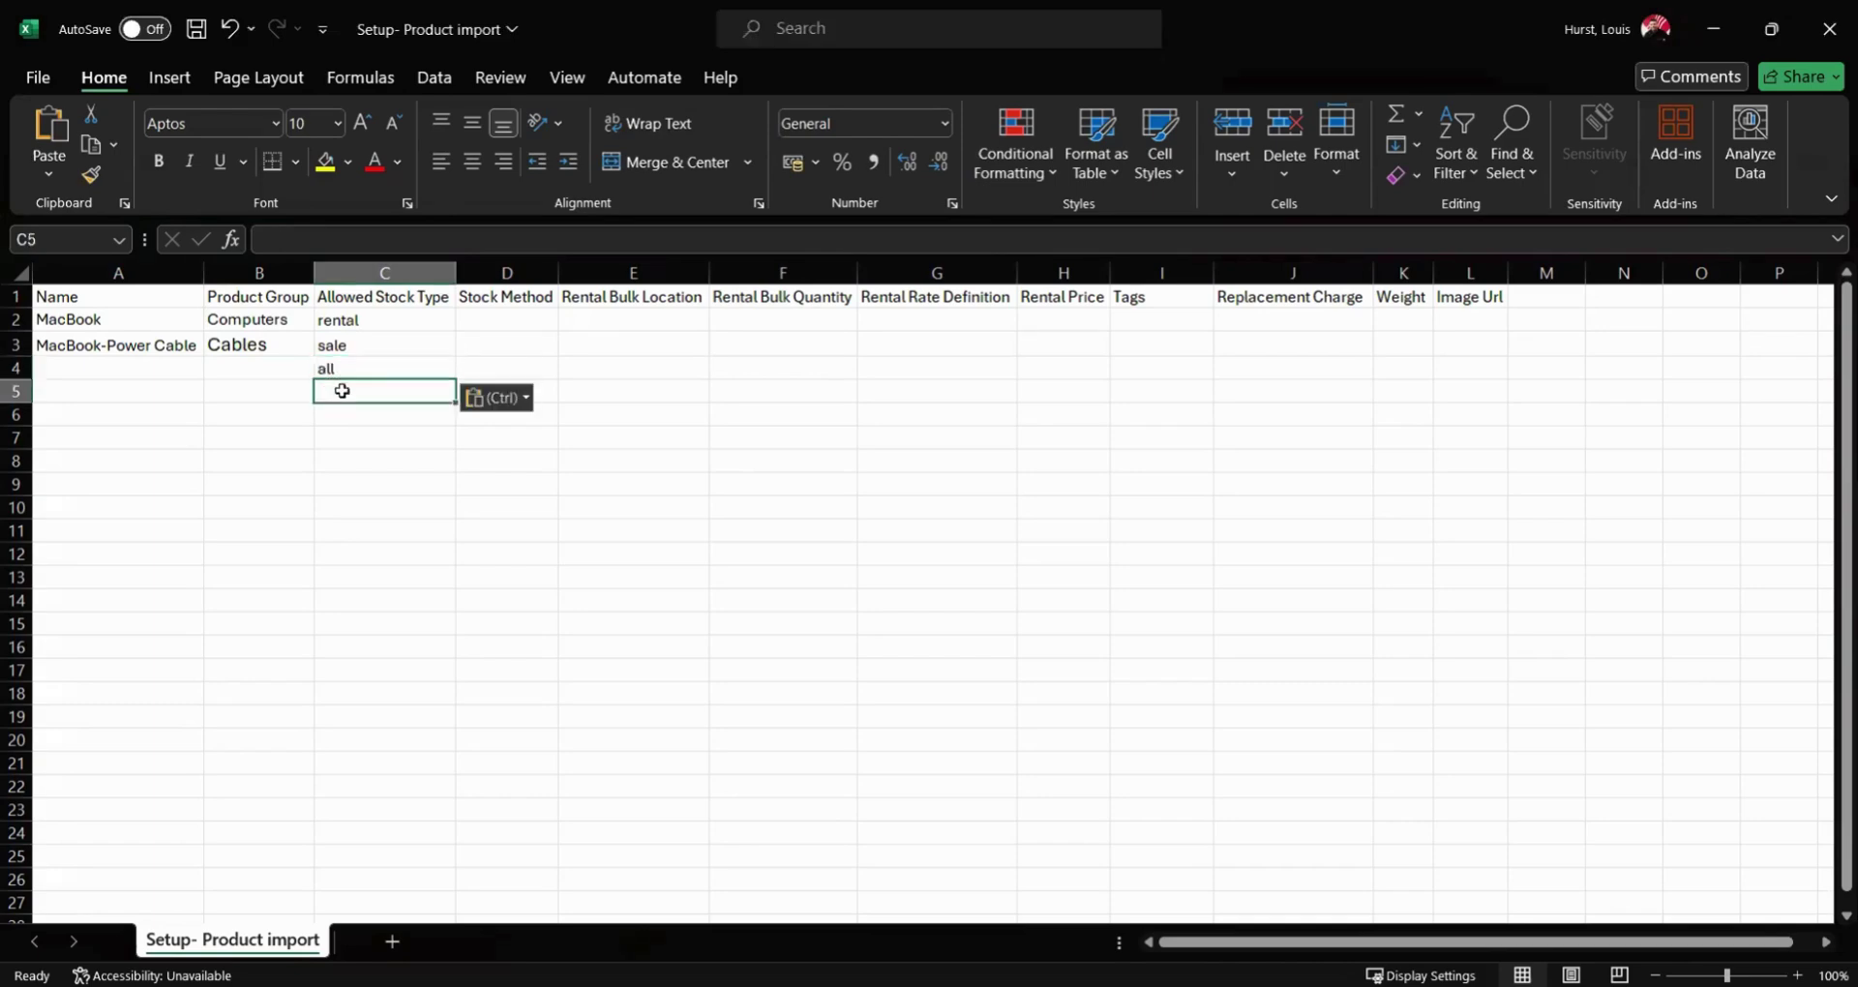
pyautogui.click(438, 316)
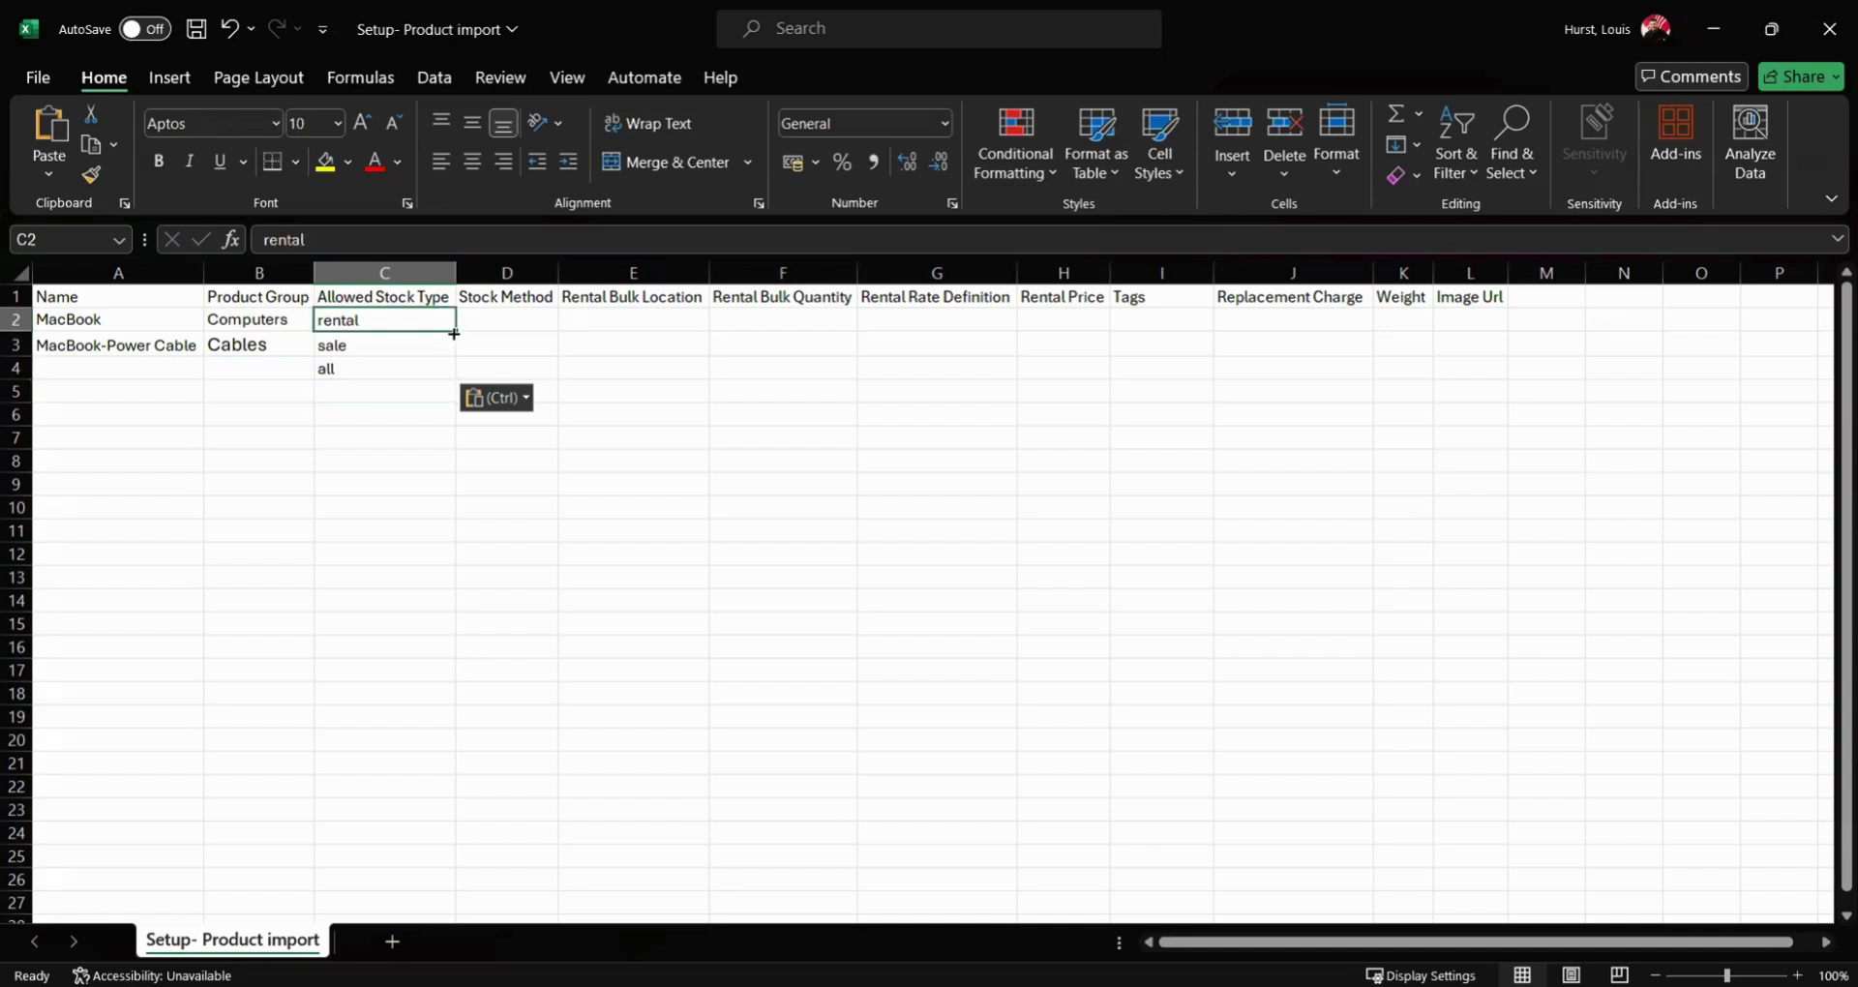
pyautogui.moveTo(455, 331); pyautogui.dragTo(445, 352)
pyautogui.click(401, 383)
pyautogui.click(402, 370)
pyautogui.press('Delete')
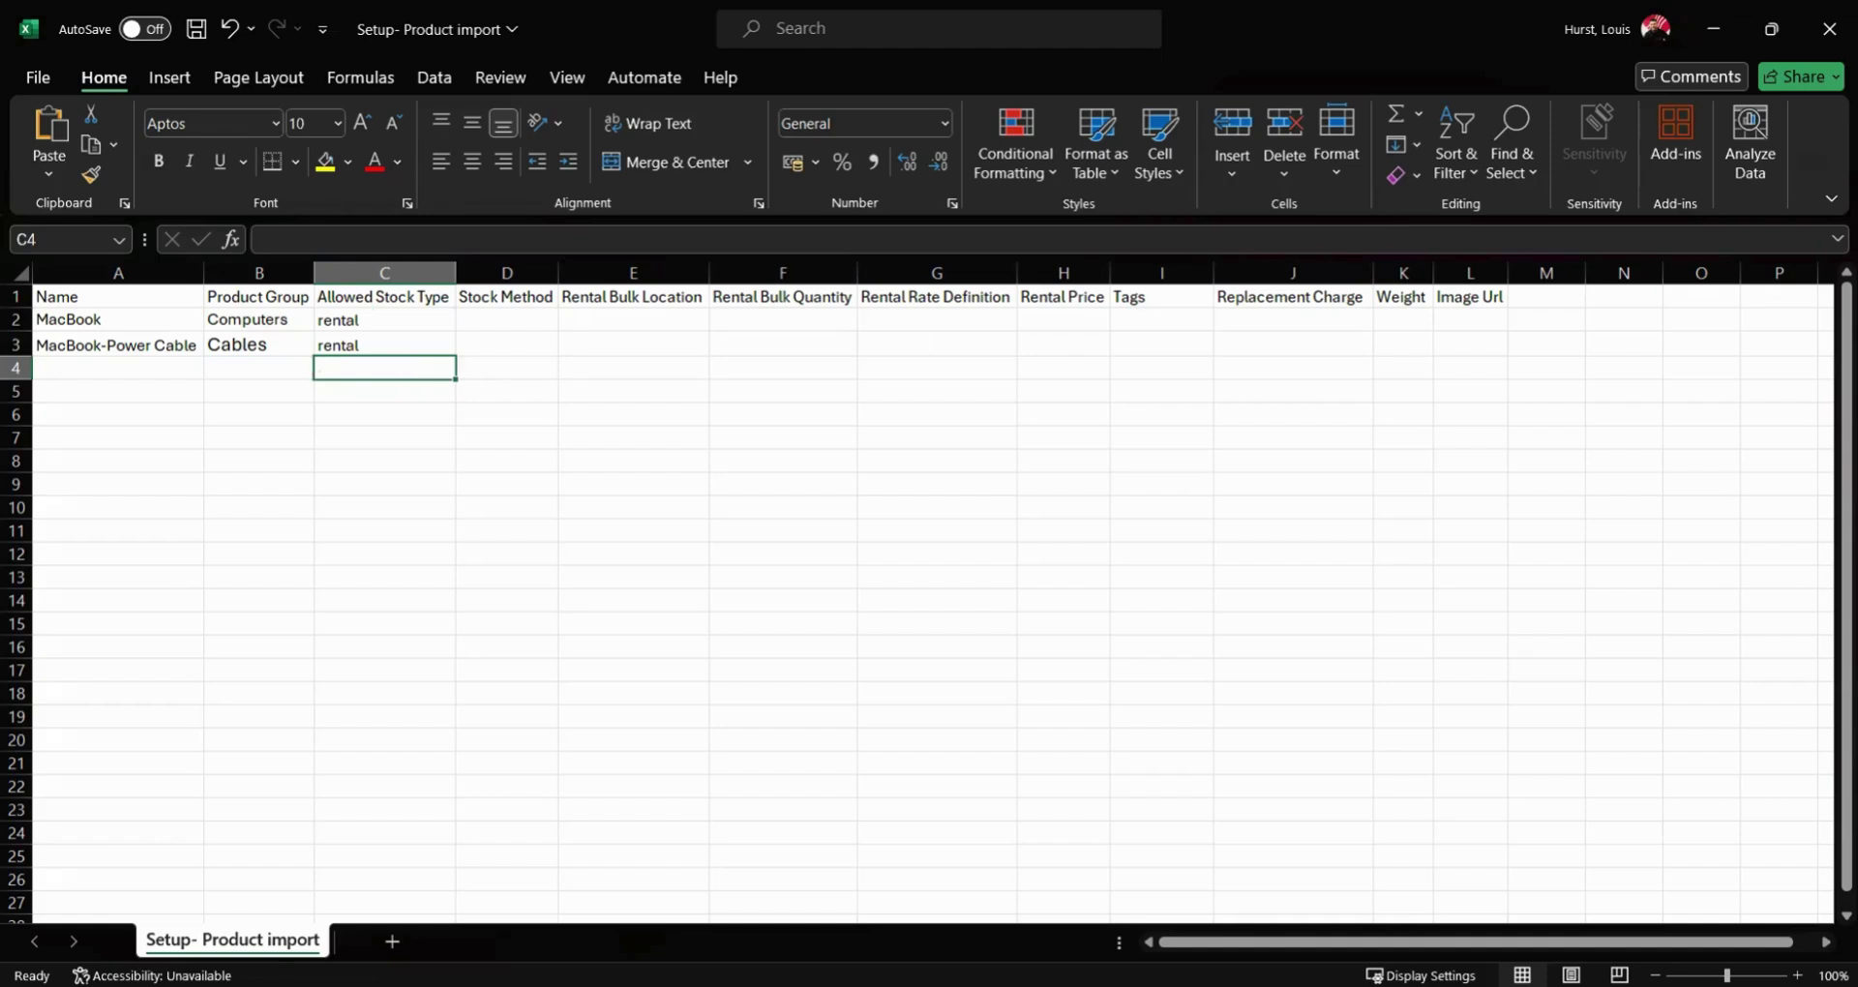
# - Set stock methods to Bulk for the power cable and Serialized for MacBook
pyautogui.hotkey('alt', 'Tab')
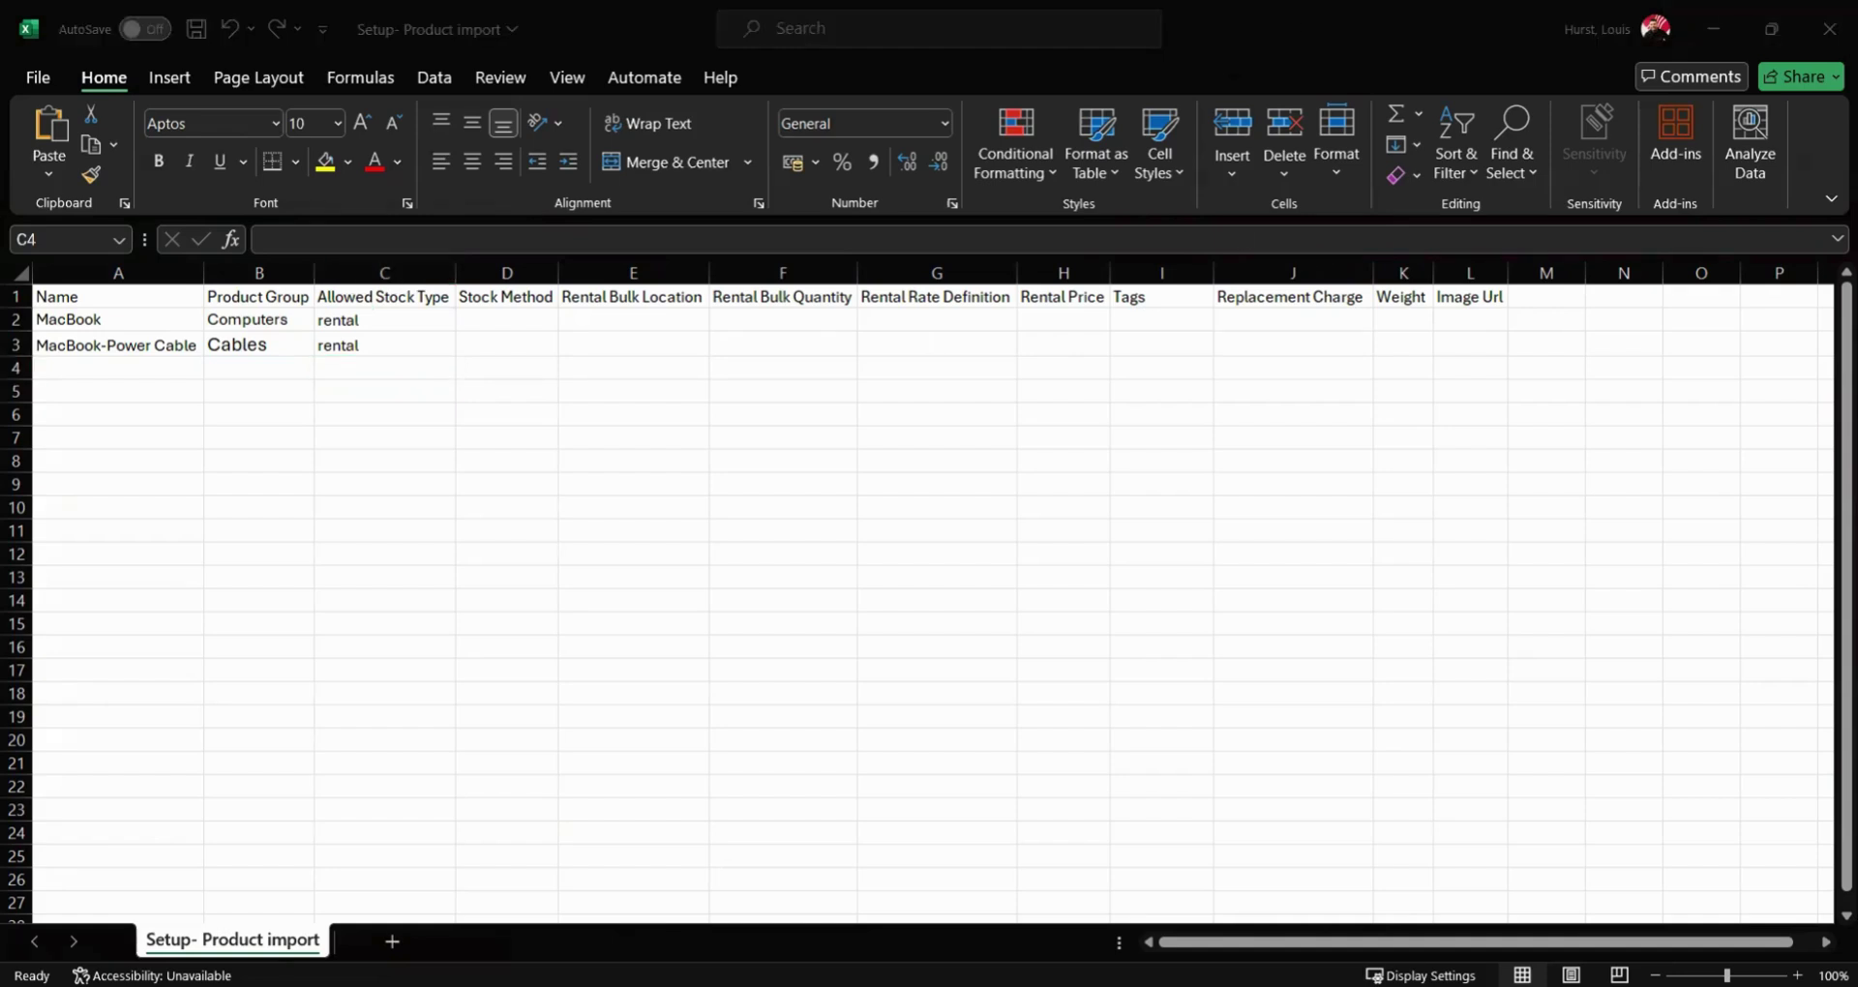
pyautogui.click(519, 349)
pyautogui.write('Bulk')
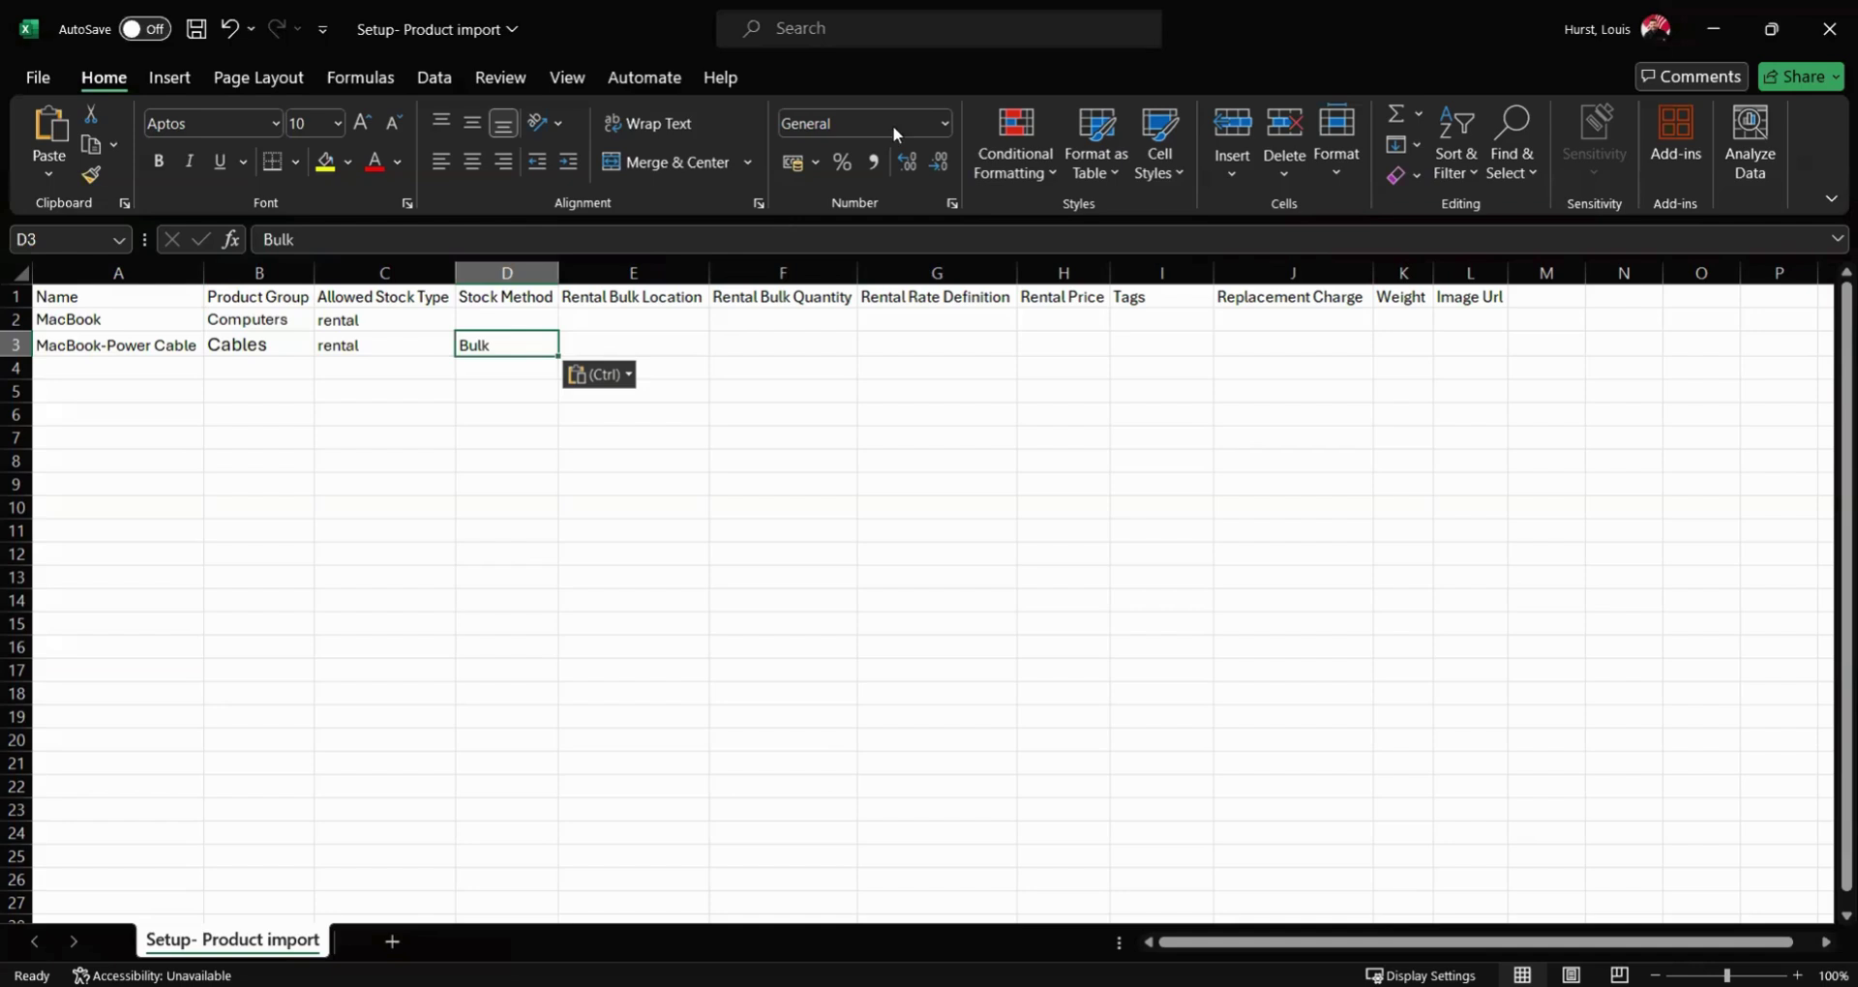
pyautogui.hotkey('alt', 'Tab')
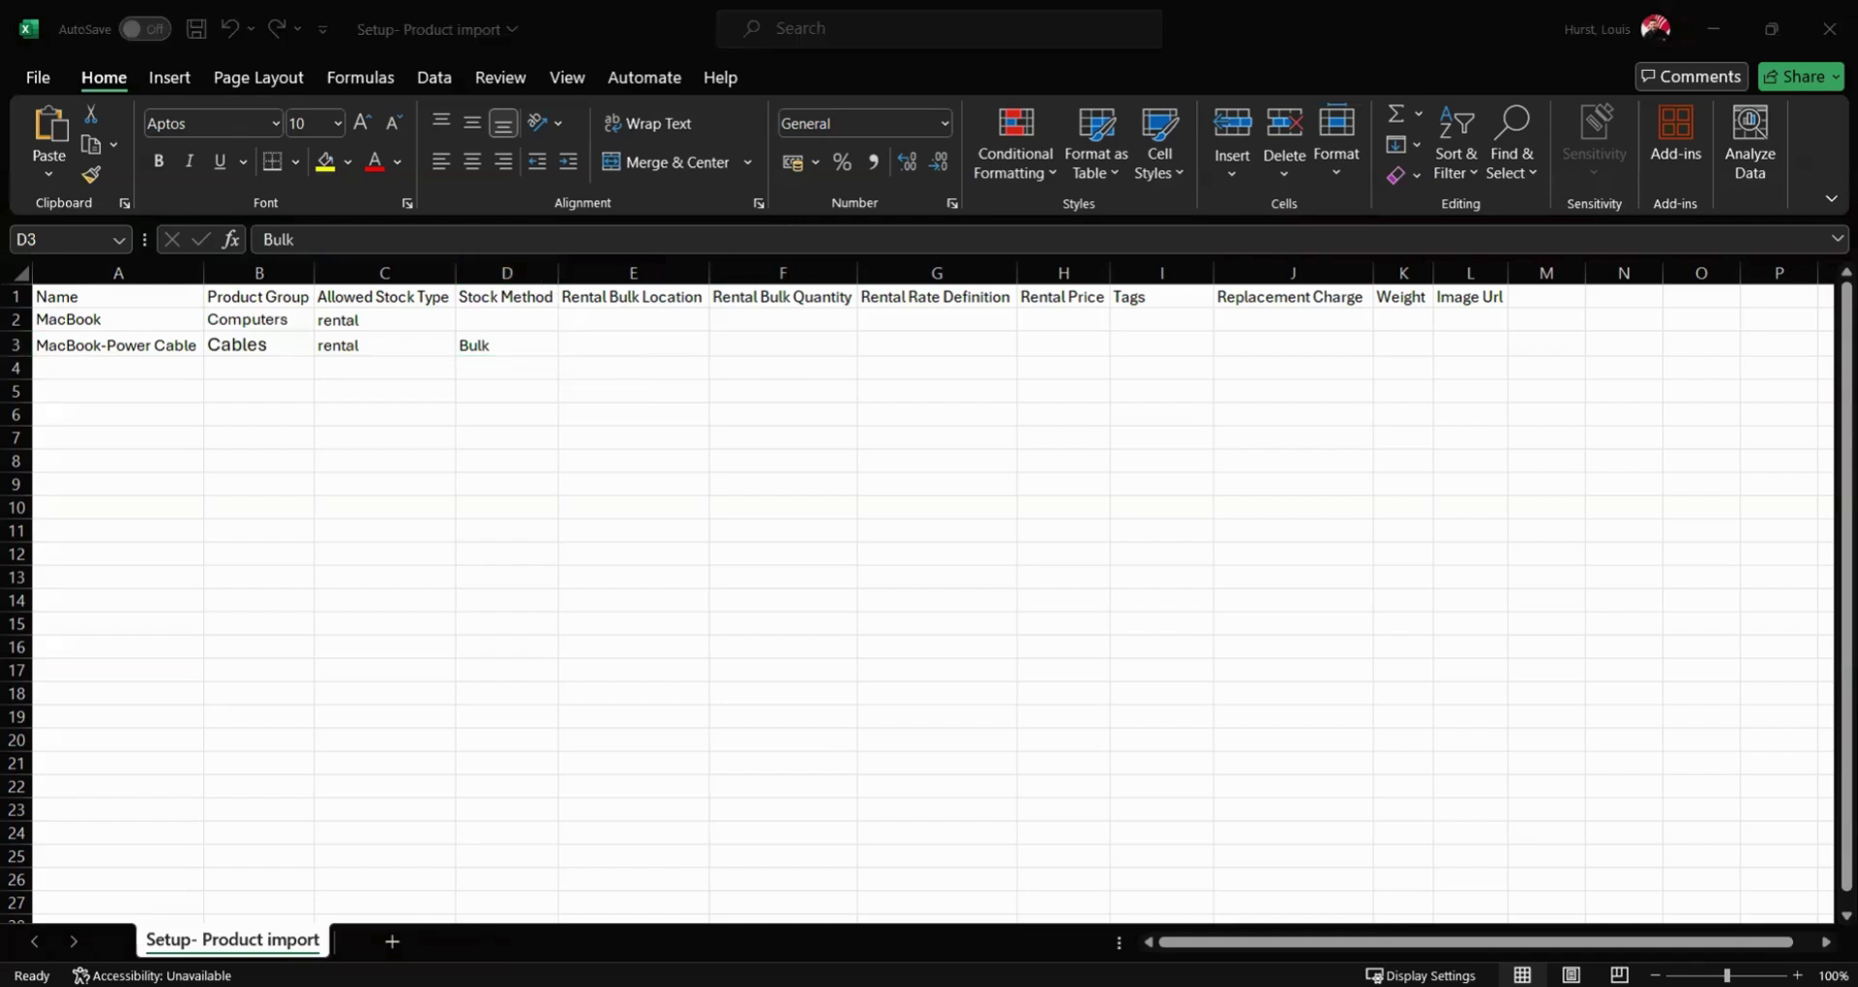
pyautogui.click(519, 321)
pyautogui.write('Serialized')
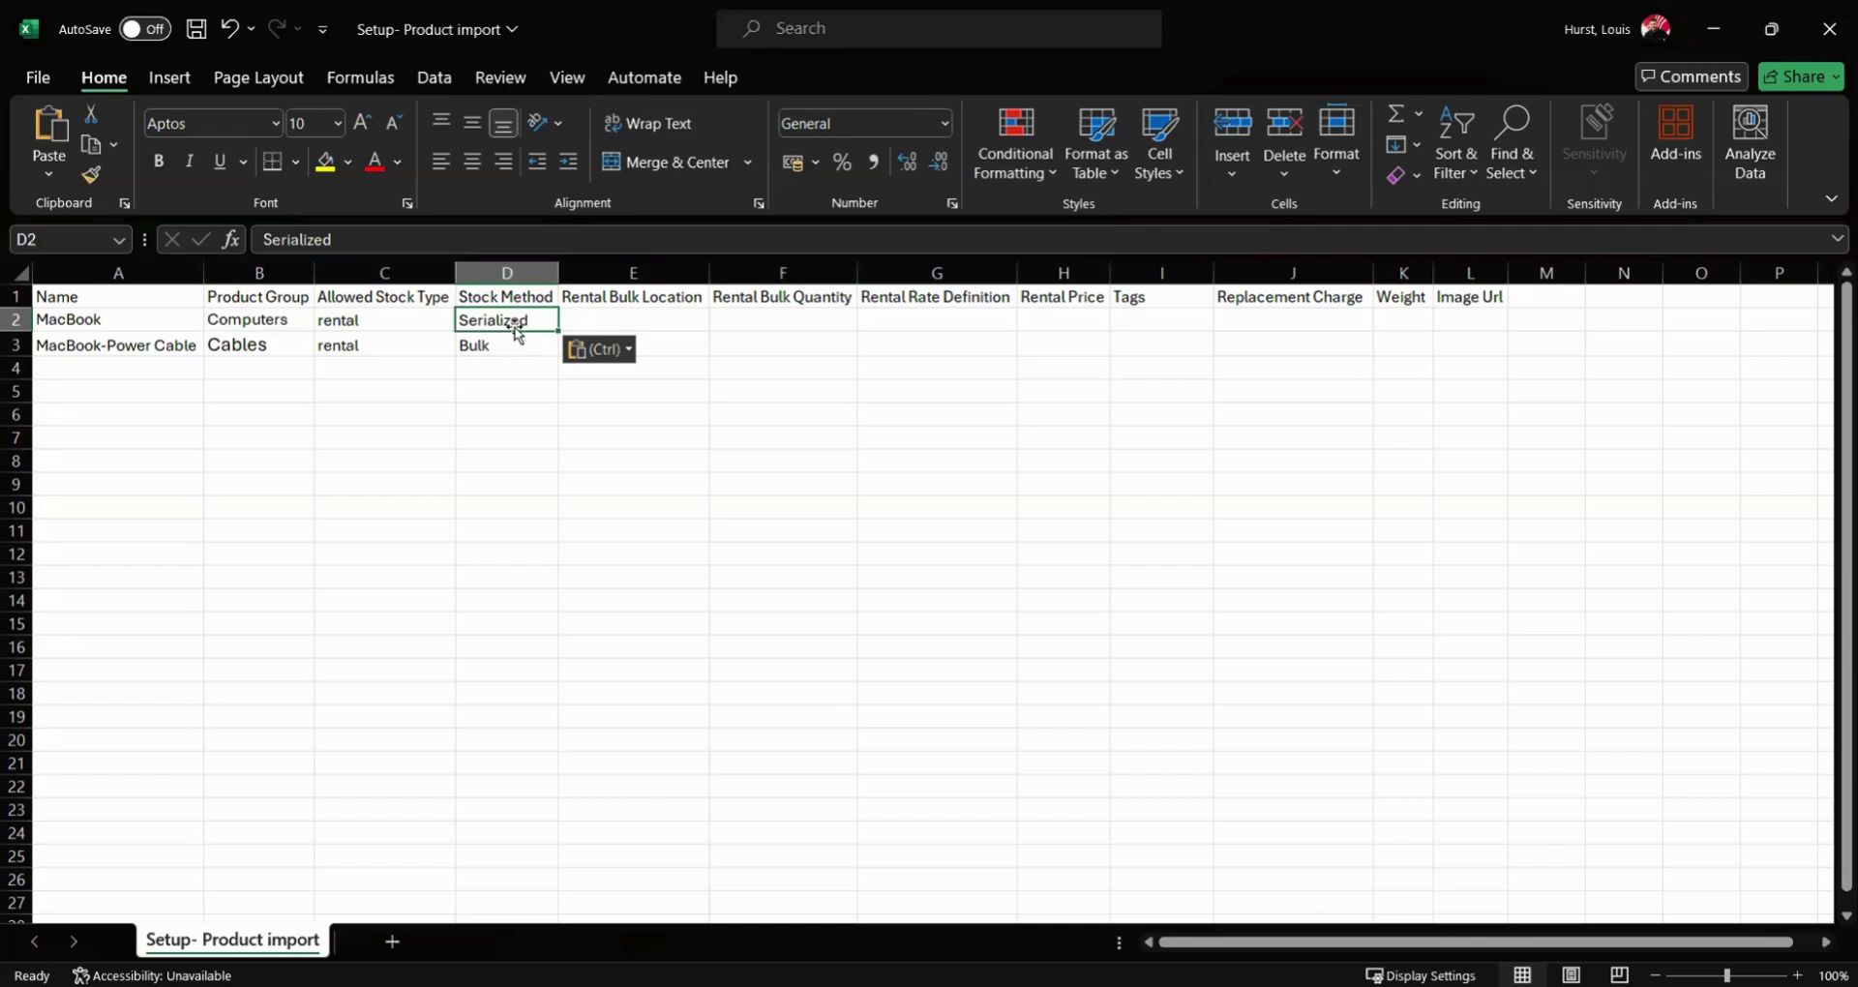
# - Give the power cable rental bulk location Shelf A and rental bulk quantity 10
pyautogui.click(625, 314)
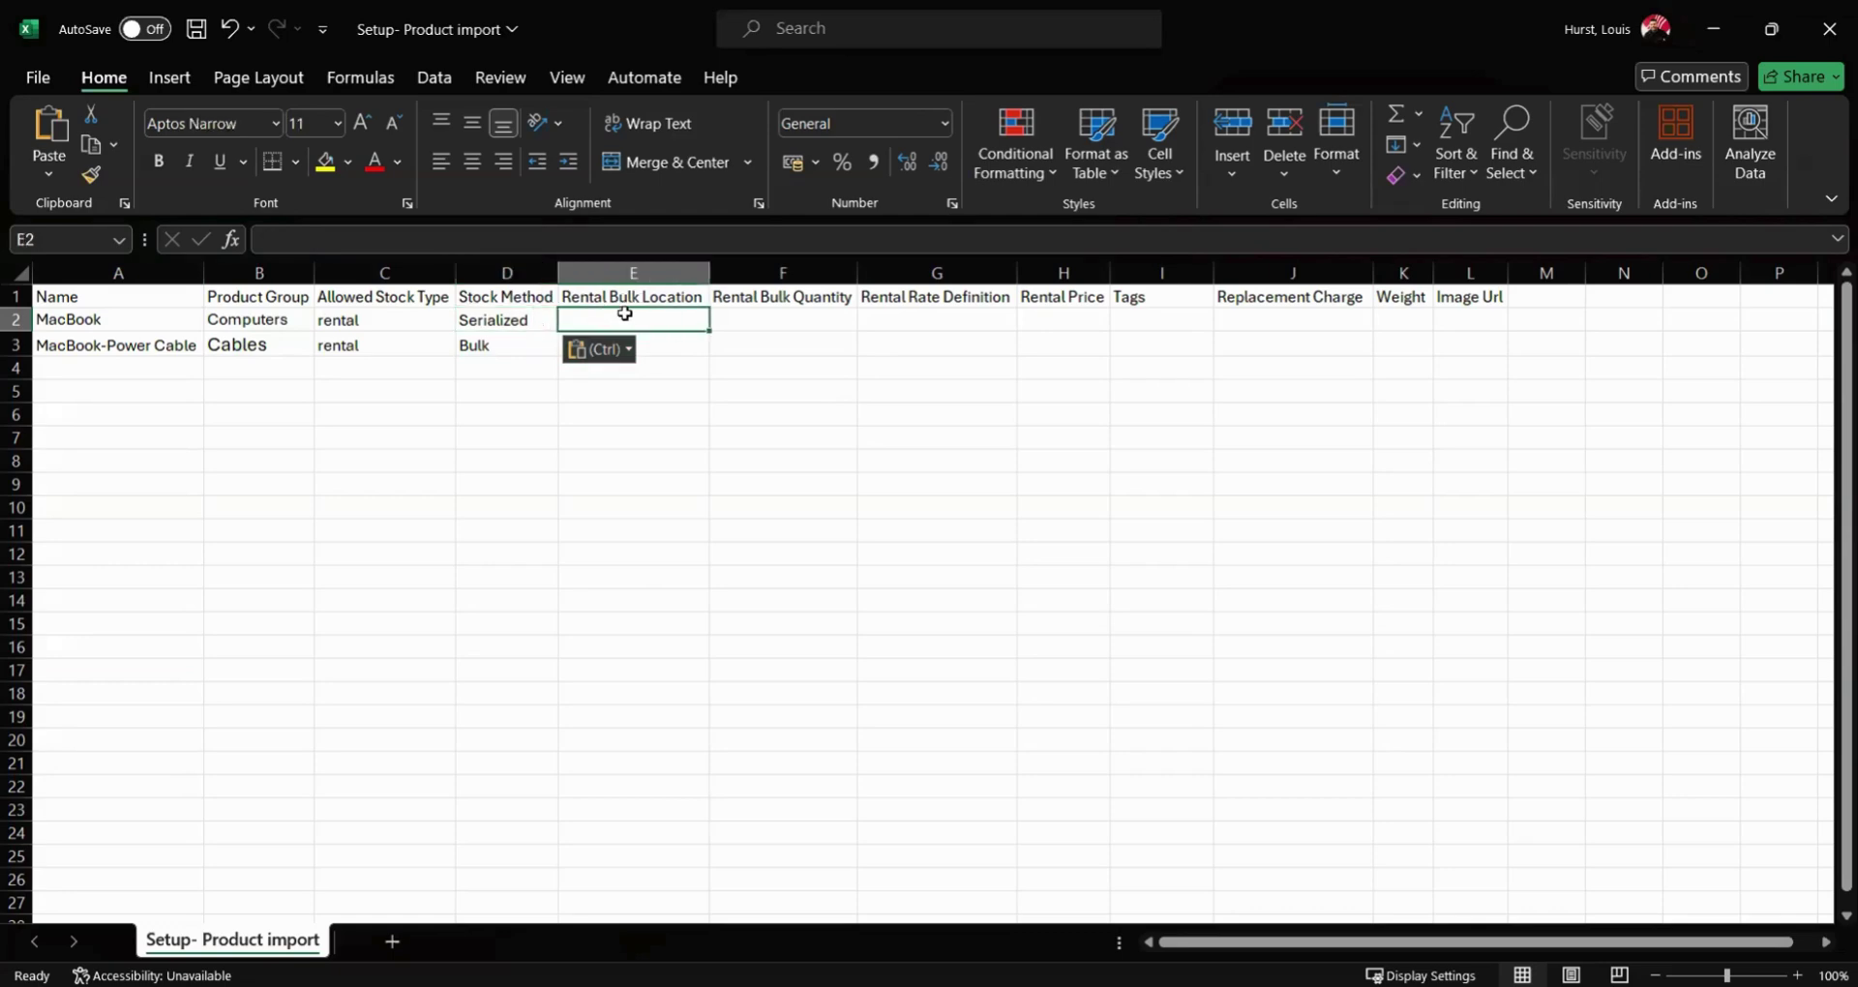
pyautogui.doubleClick(685, 350)
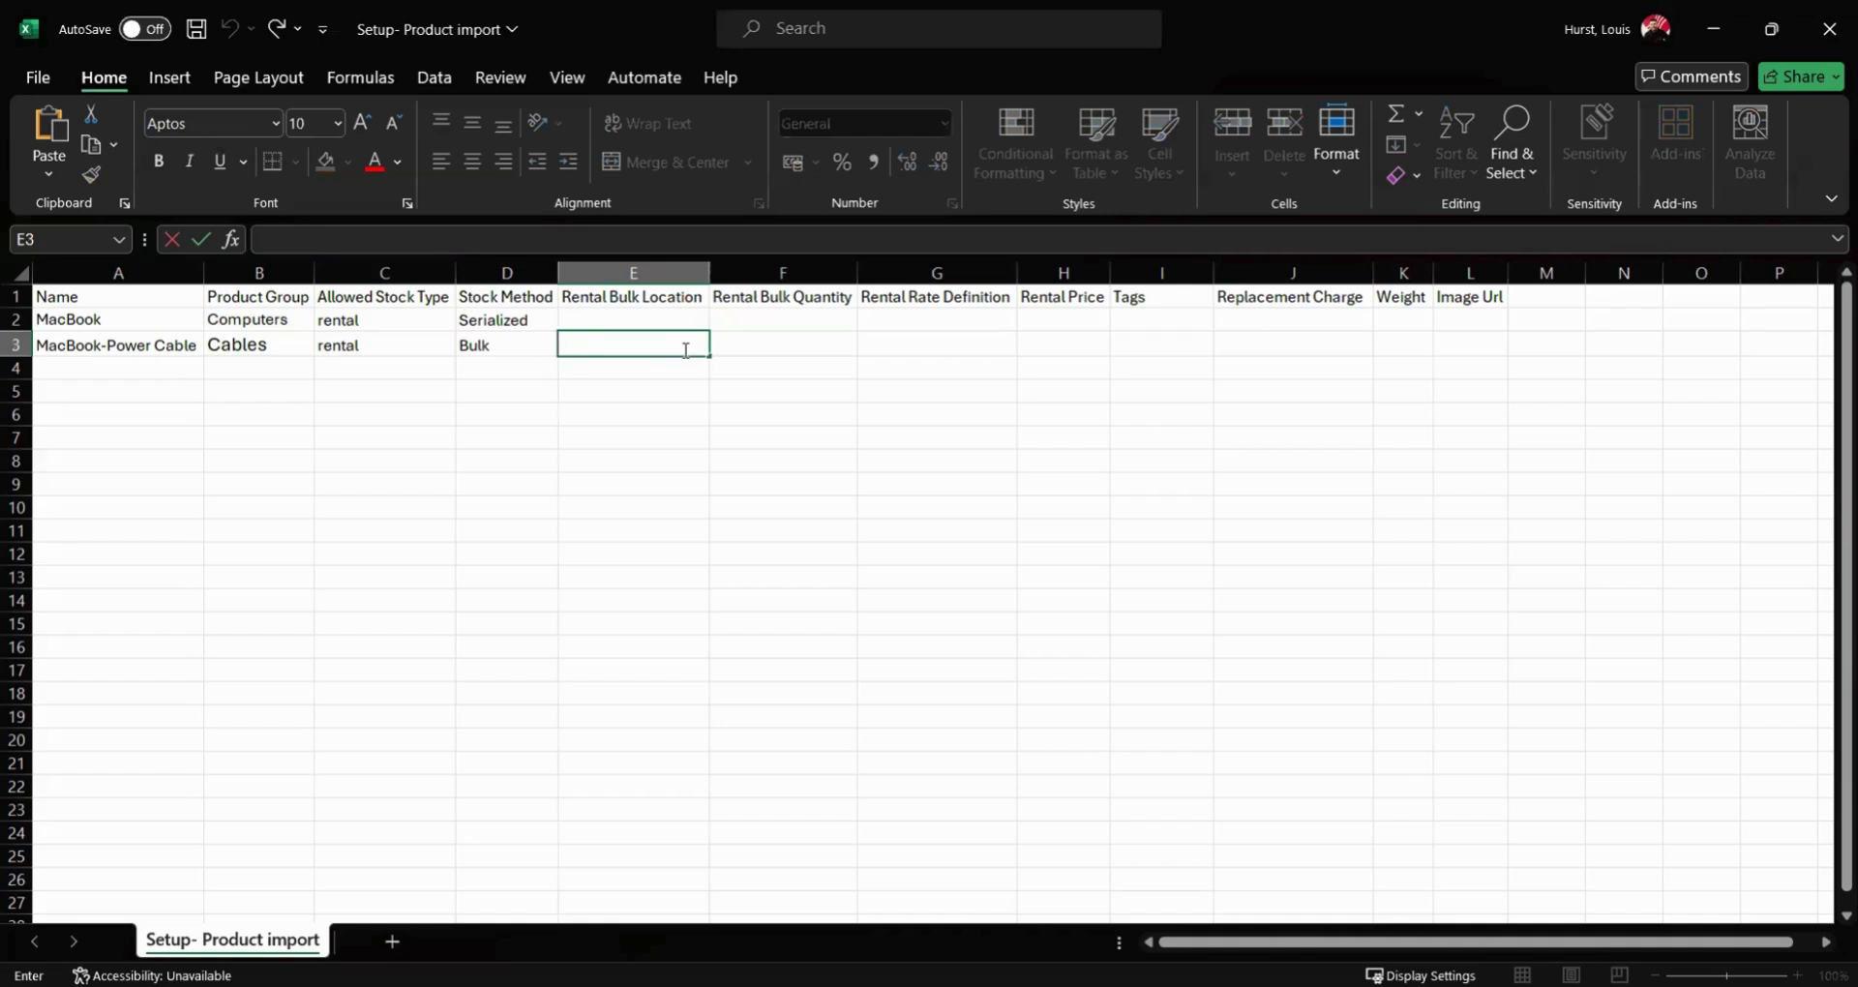
pyautogui.write('Shelf A')
pyautogui.click(817, 346)
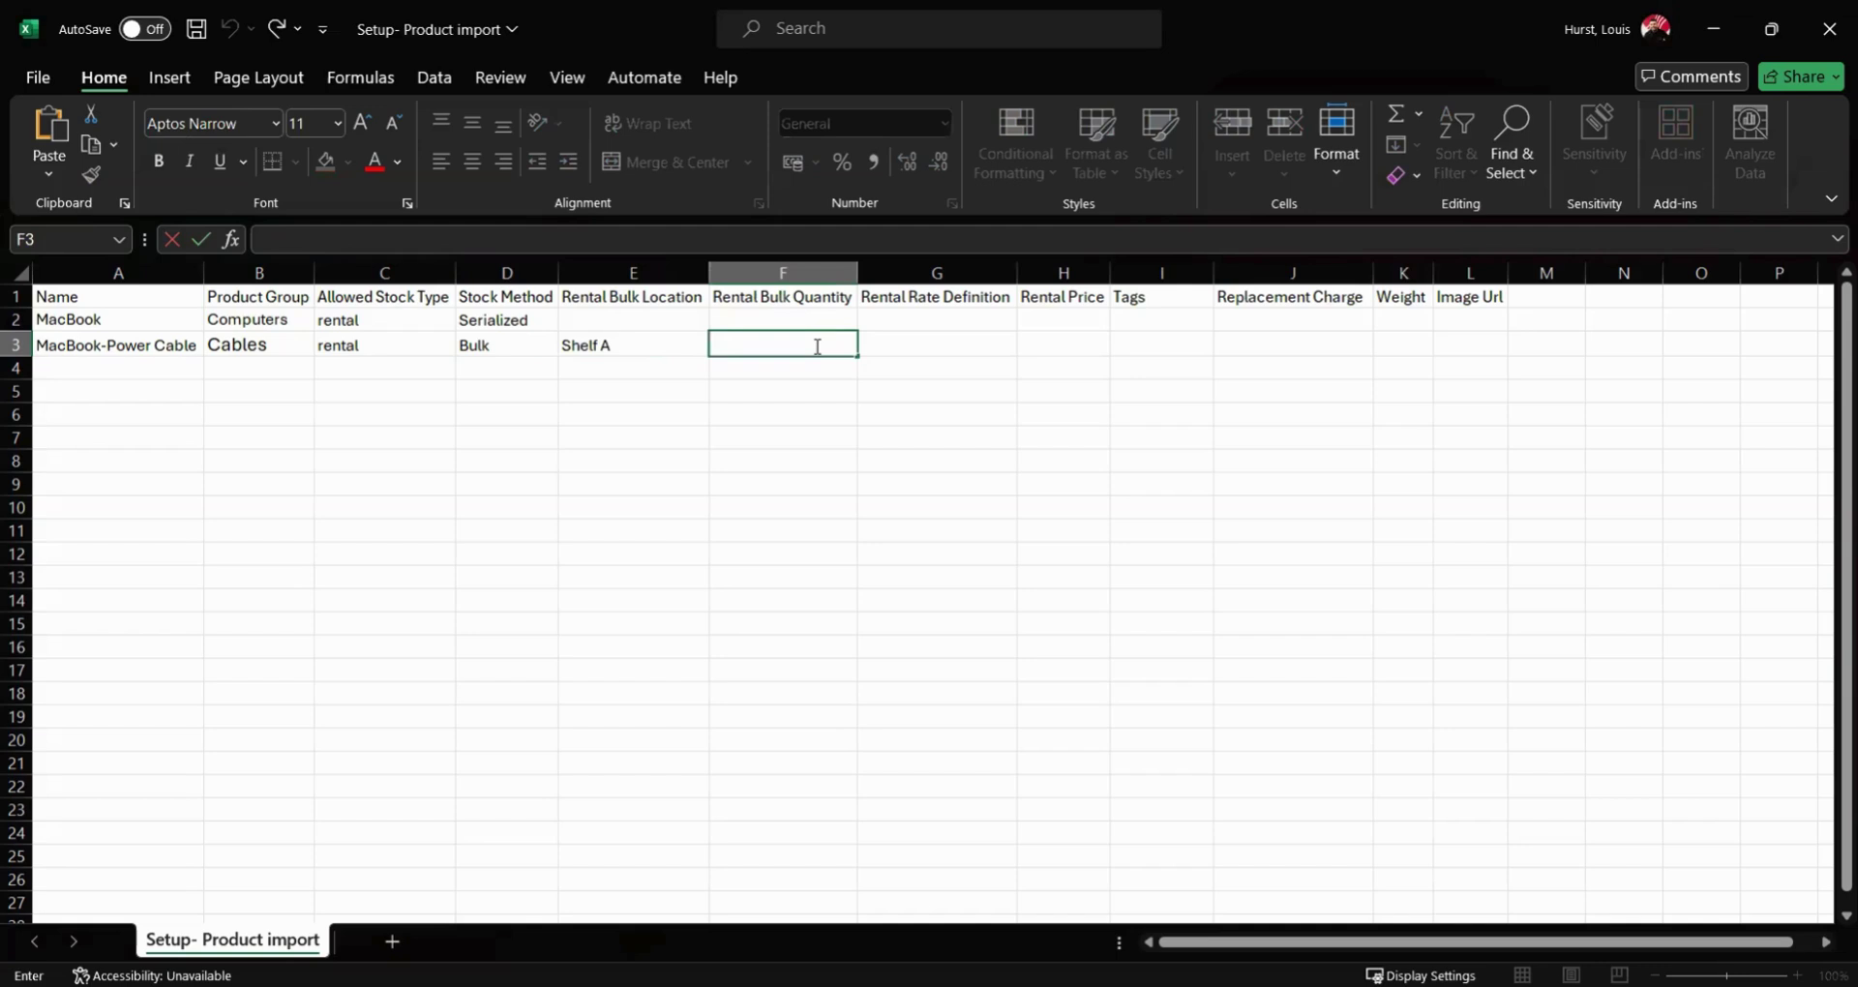
pyautogui.write('10')
pyautogui.click(512, 319)
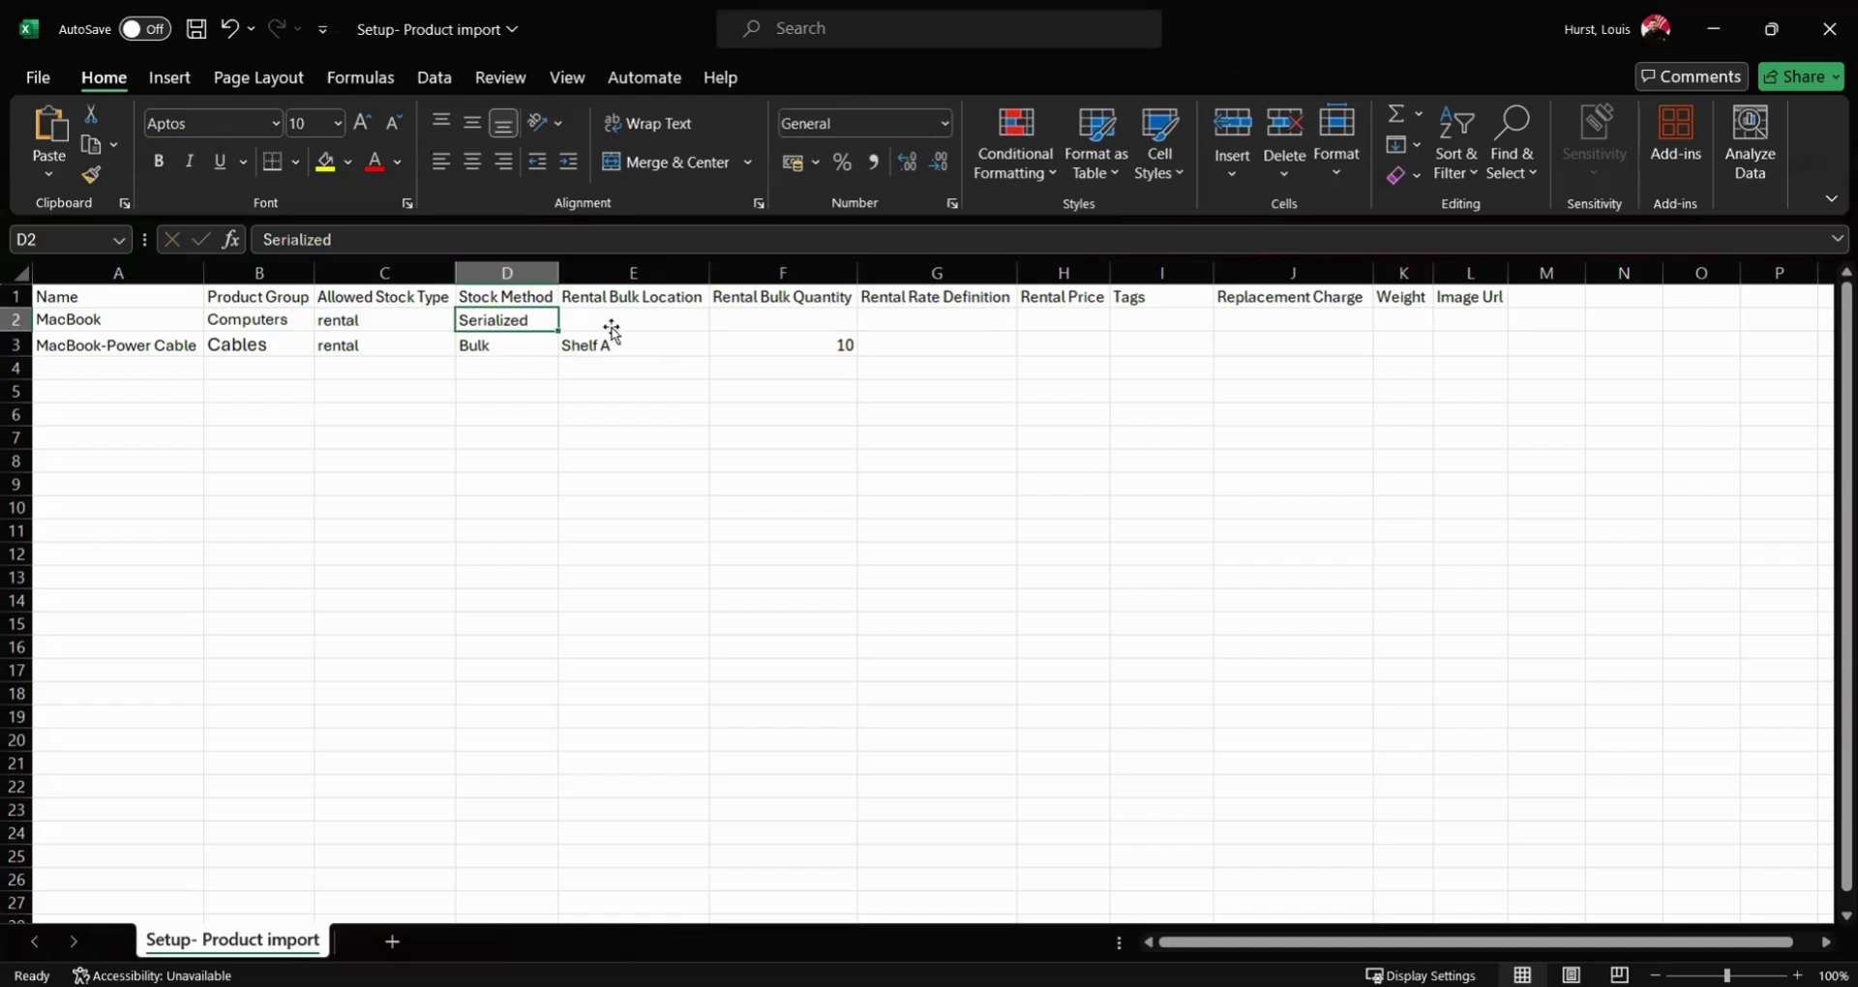
pyautogui.click(612, 327)
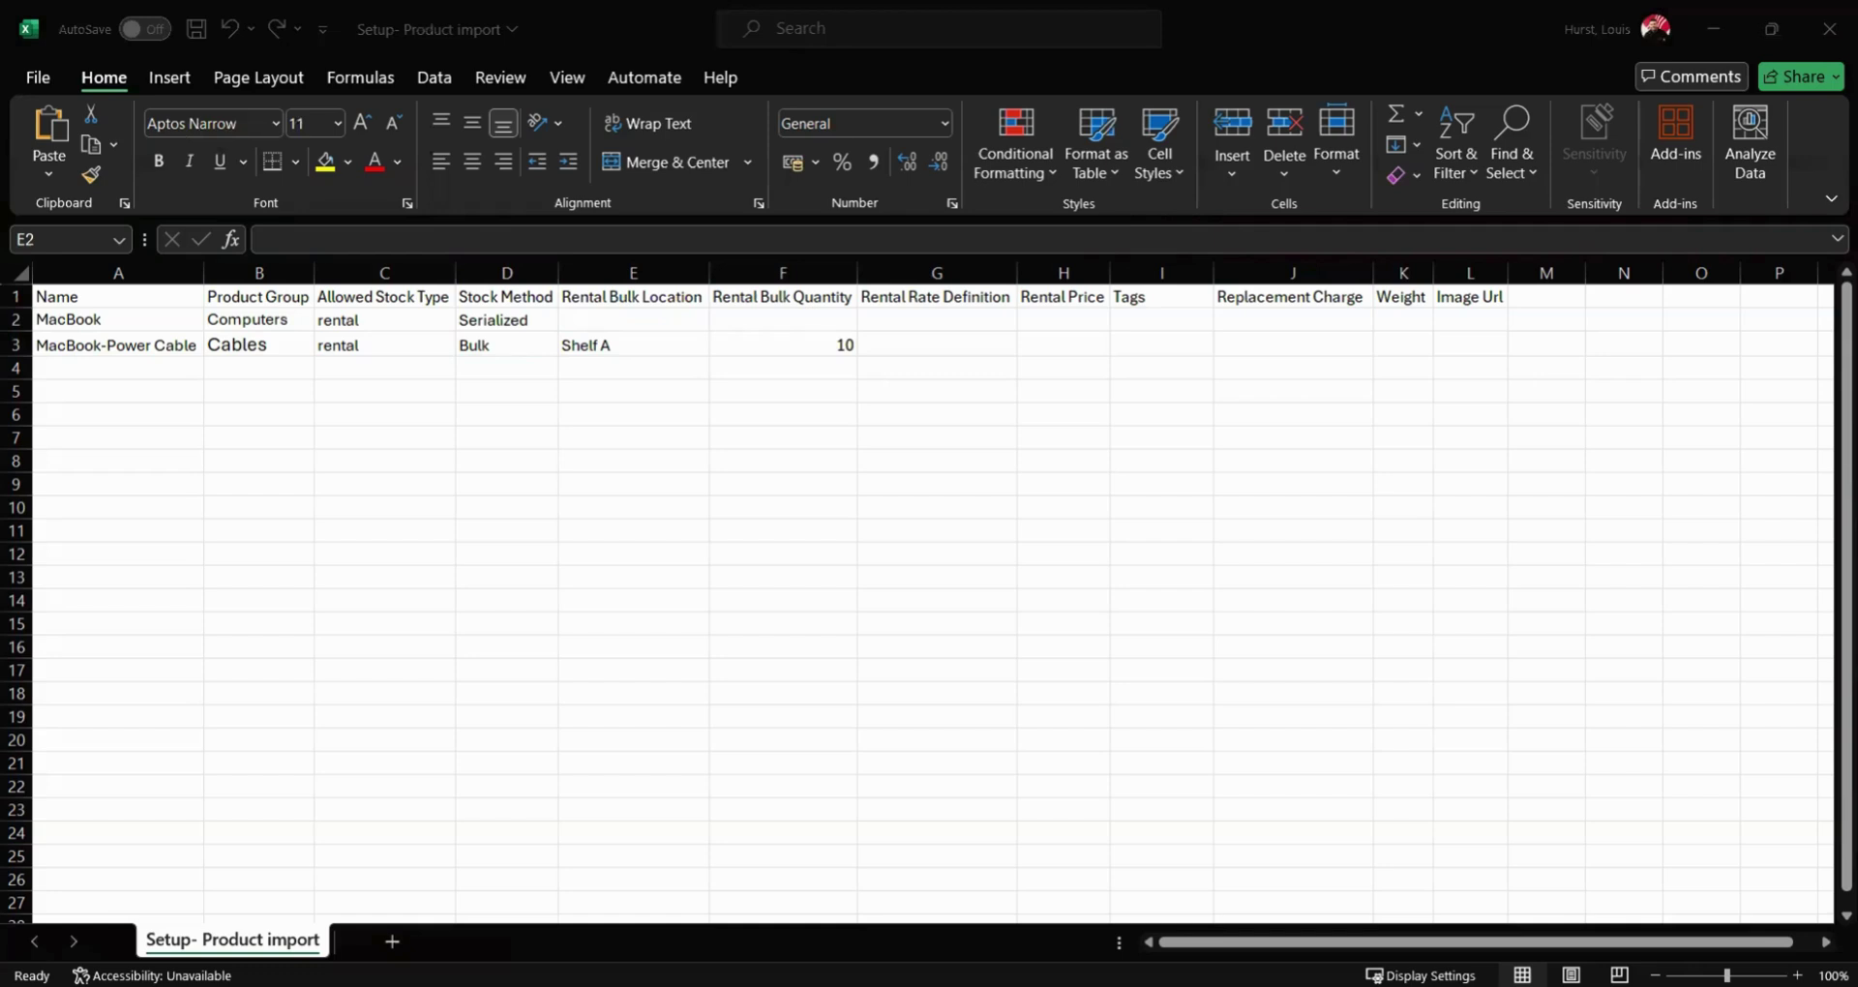
# - Set both products' rental rate definition to Daily Rate
pyautogui.click(950, 321)
pyautogui.write('Daily Rate')
pyautogui.click(940, 345)
pyautogui.write('Daily Rate')
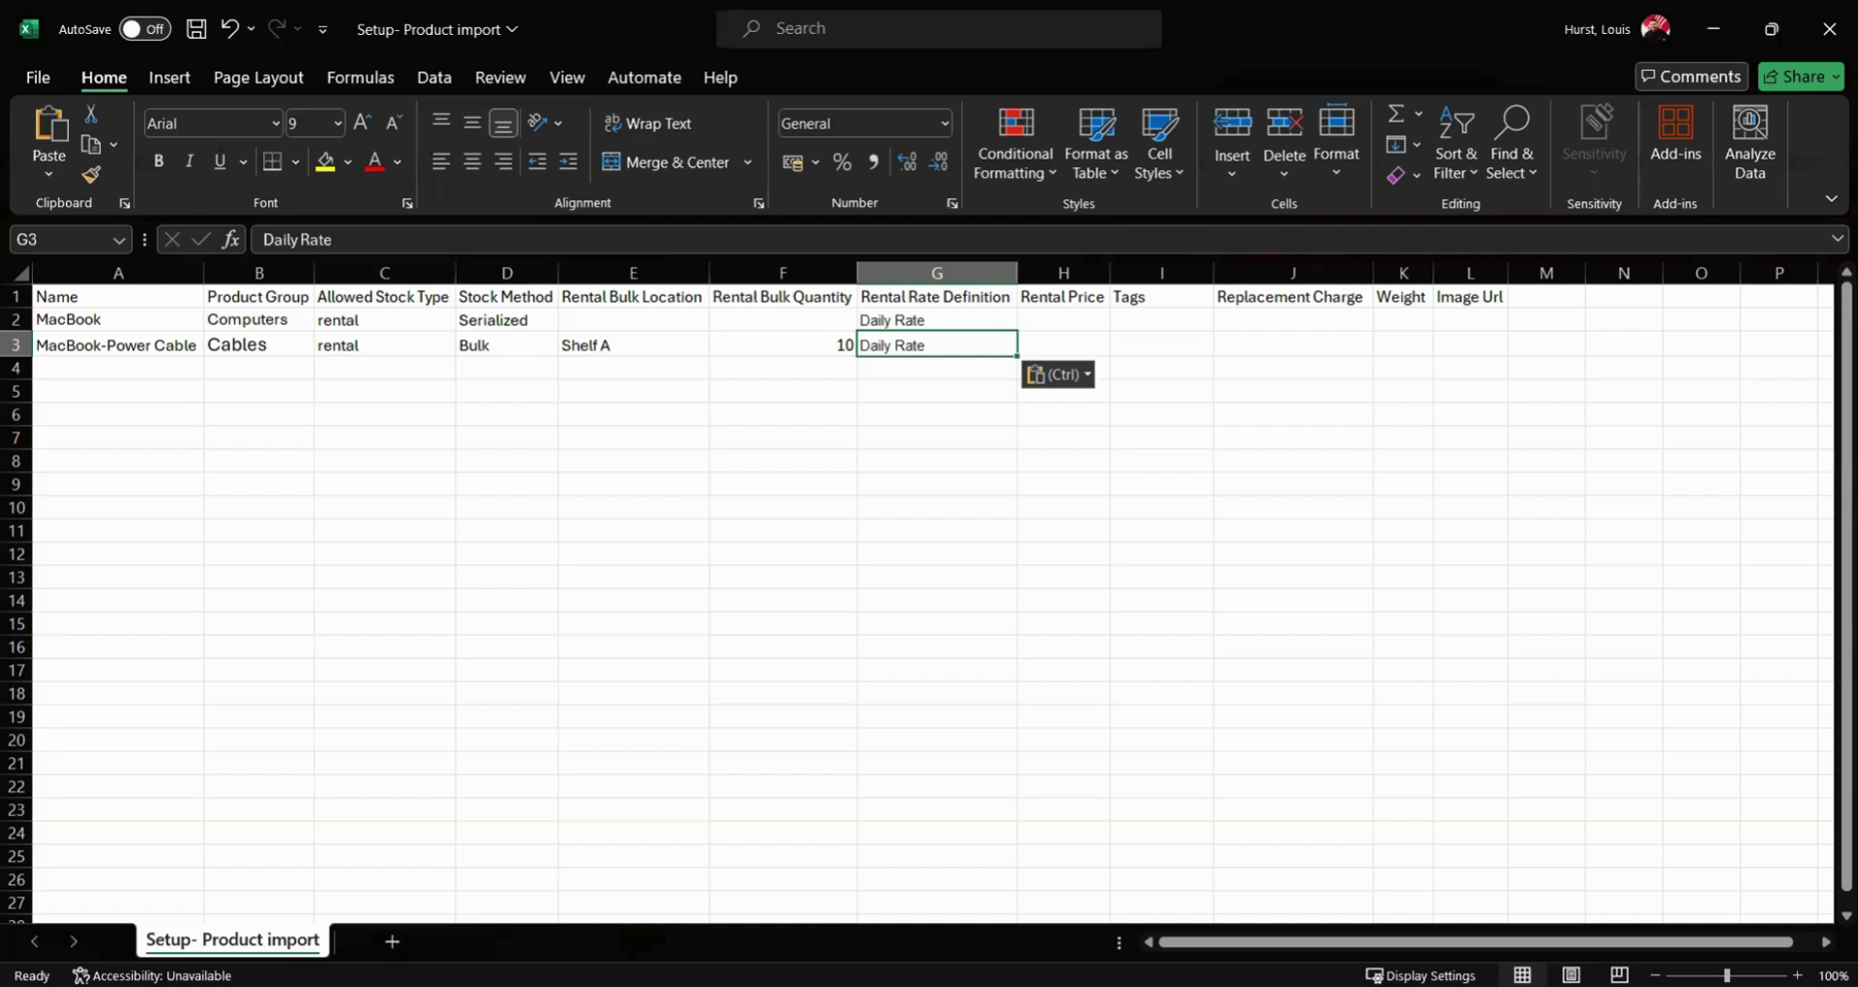
# - Enter rental prices of 100 for MacBook and 0 for the power cable
pyautogui.hotkey('alt', 'Tab')
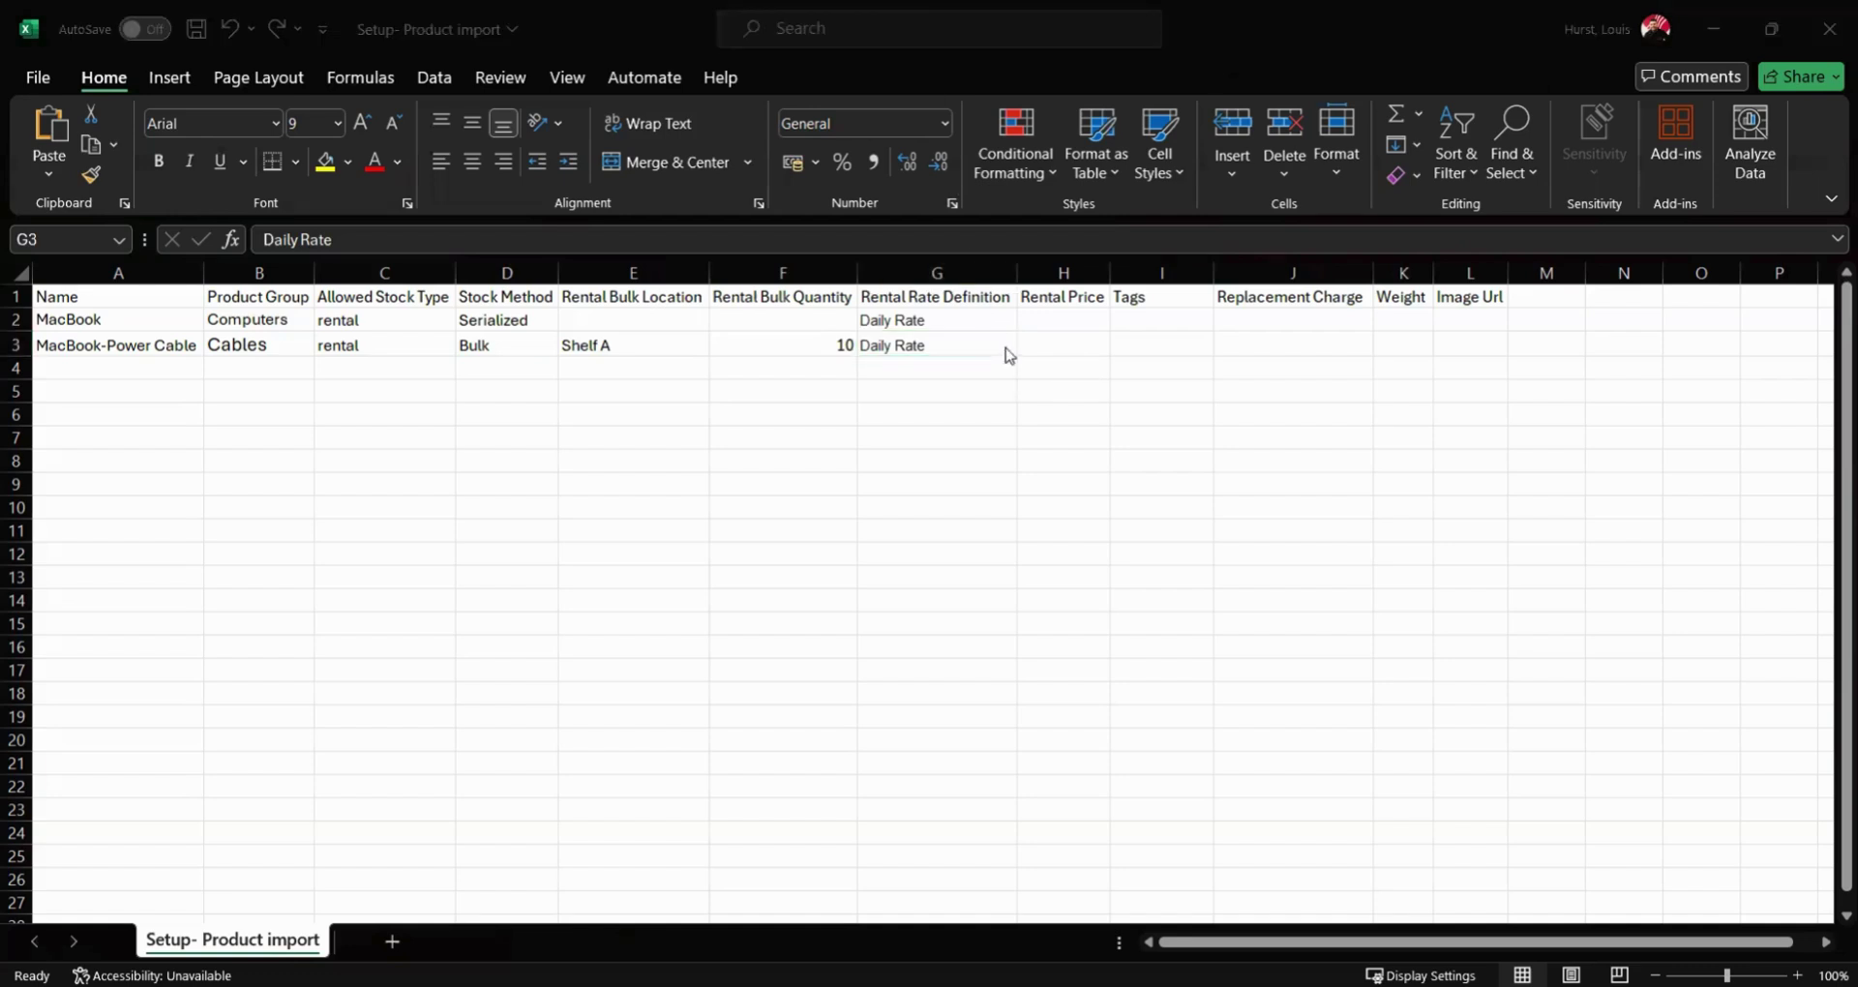
pyautogui.hotkey('alt', 'Tab')
pyautogui.click(1061, 319)
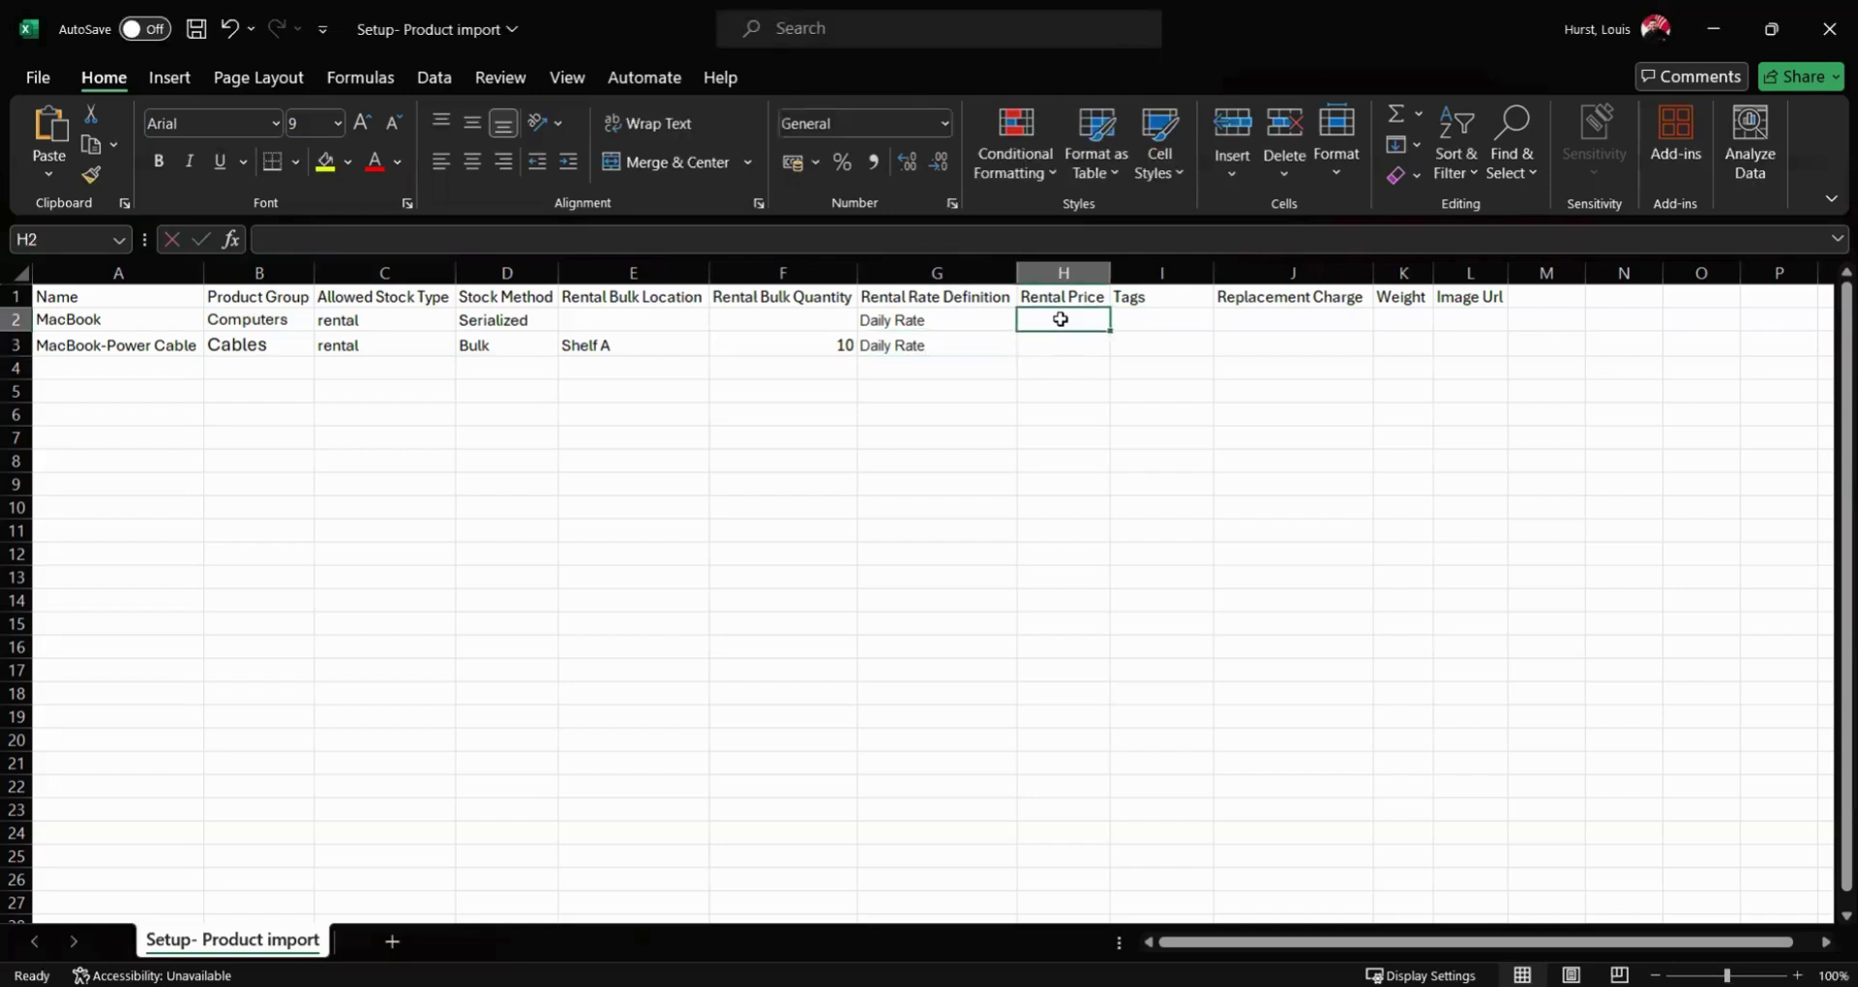
pyautogui.write('100')
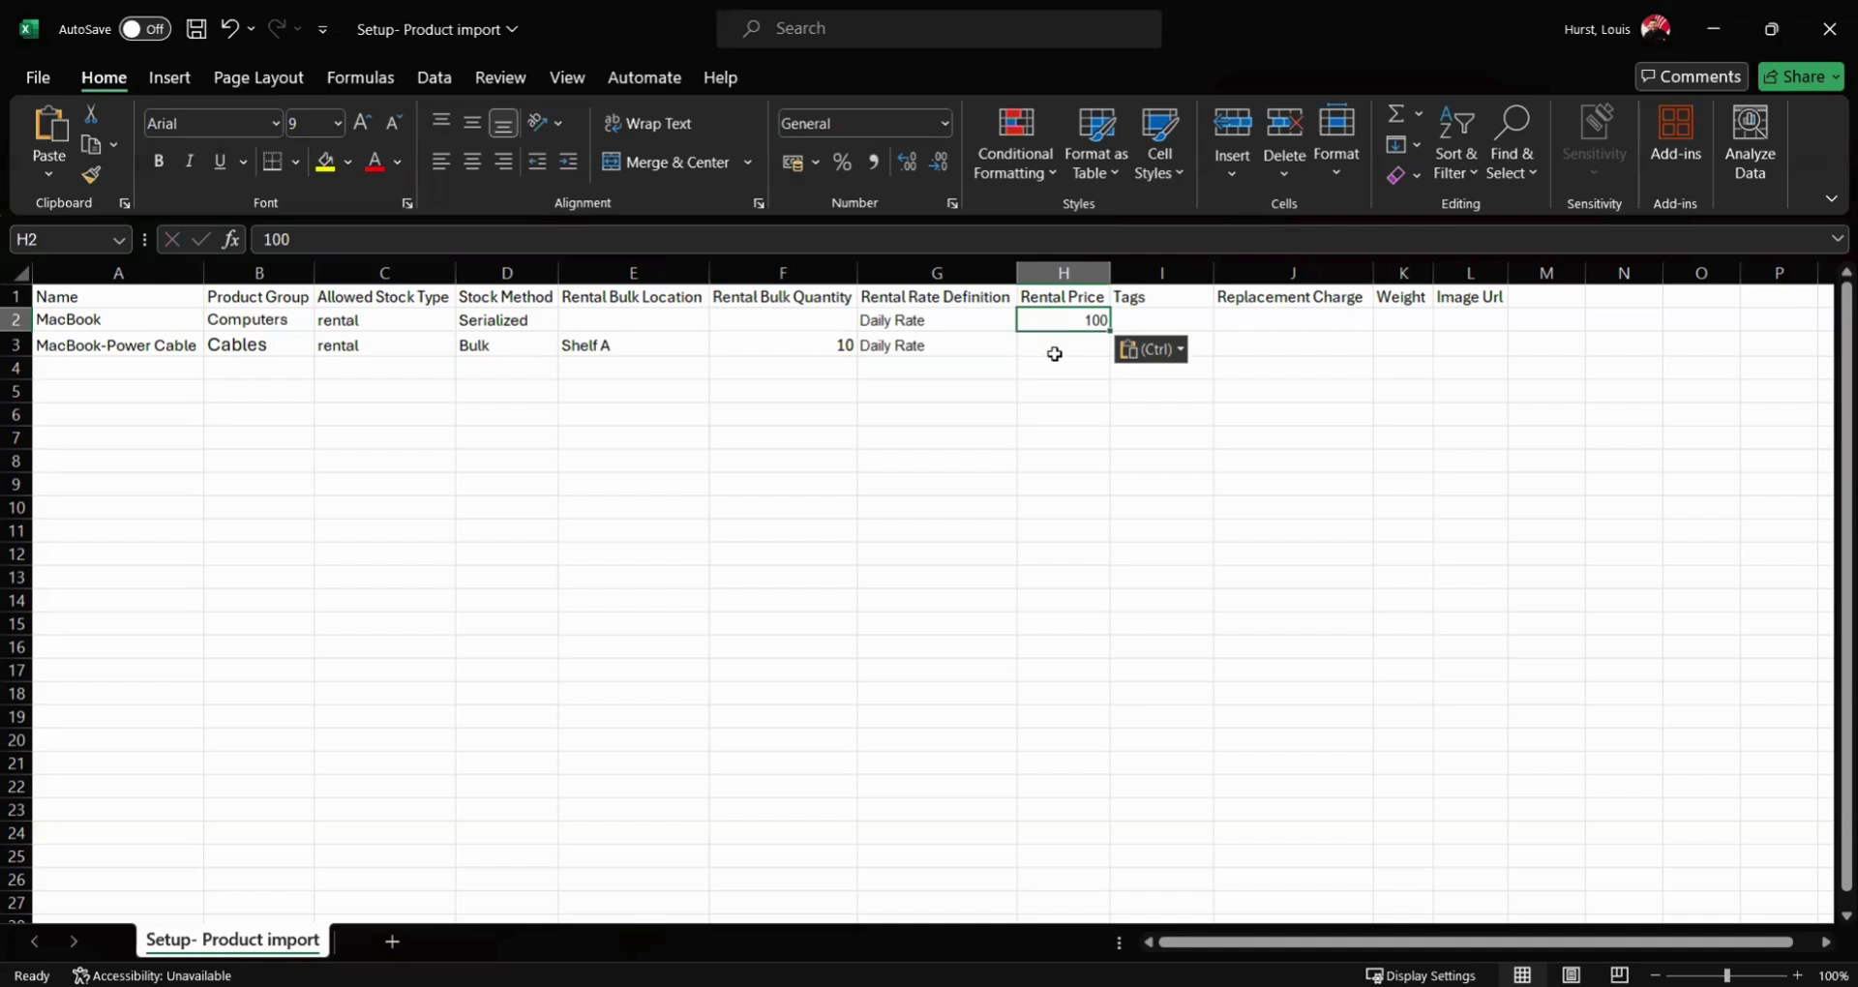
pyautogui.click(1053, 350)
pyautogui.write('0')
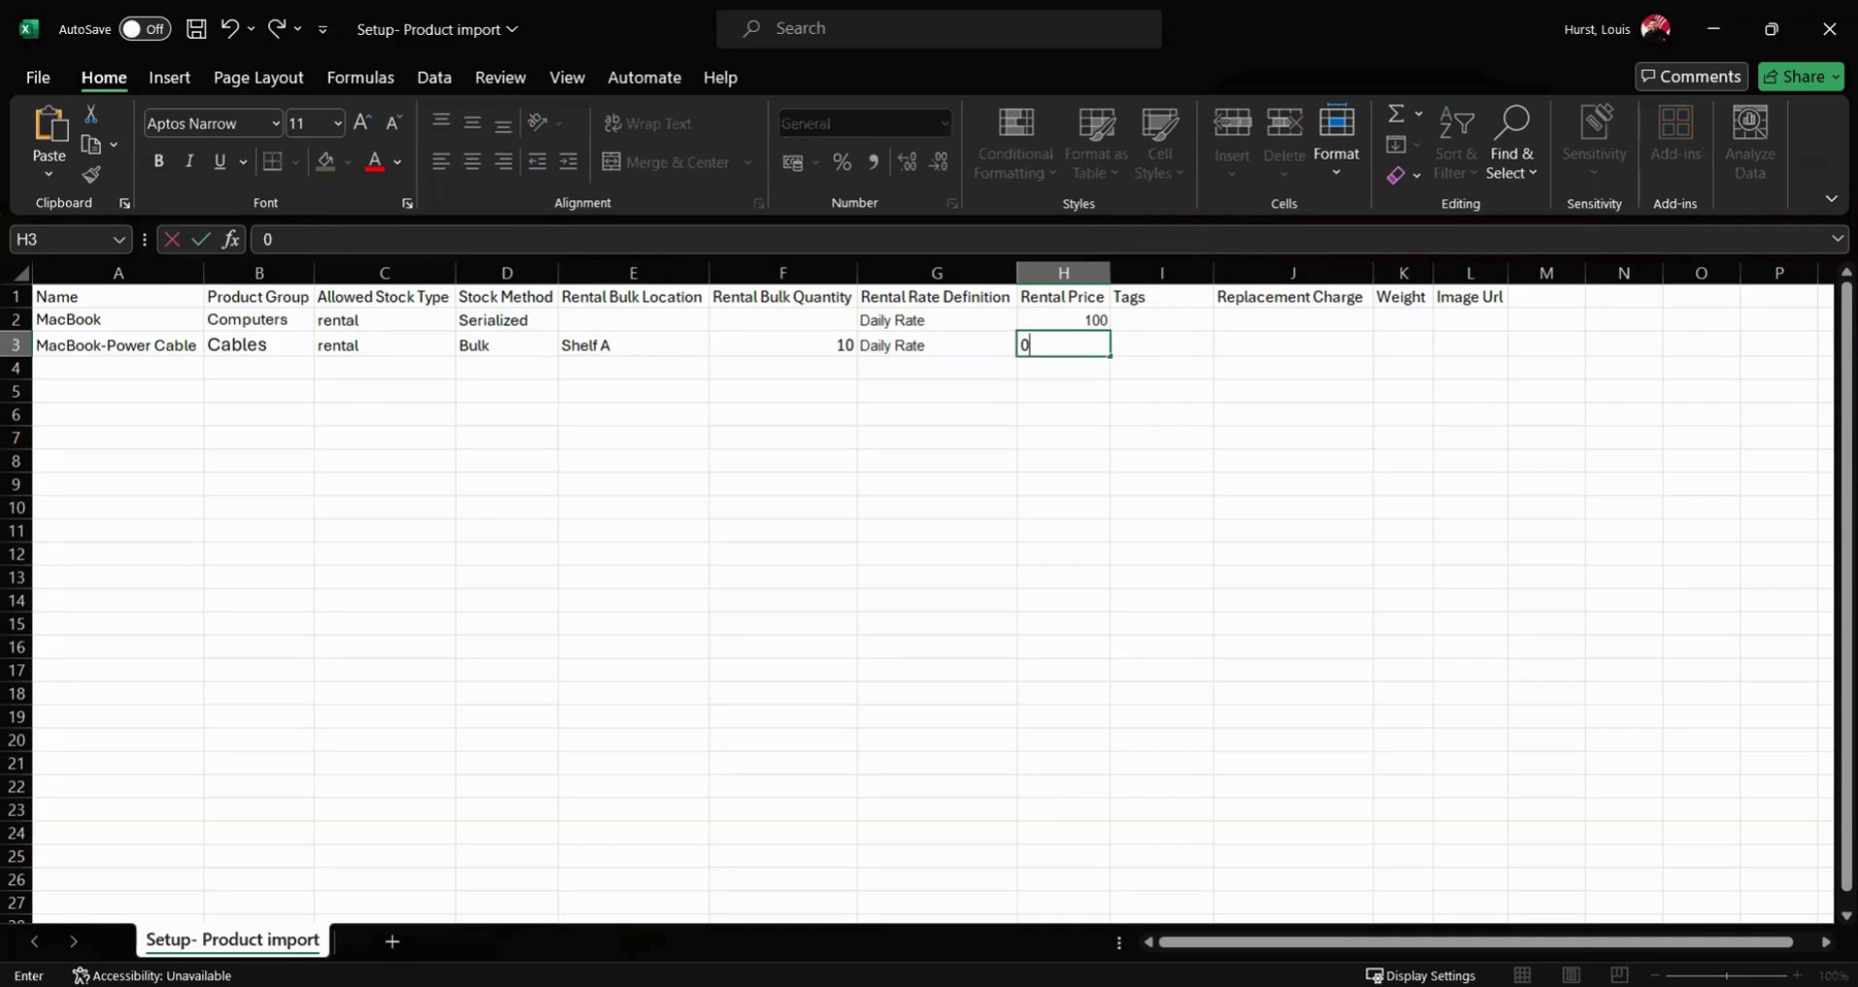
# - Tag MacBook with 'Laptop ,Apple'
pyautogui.click(1138, 319)
pyautogui.write('Laptop .')
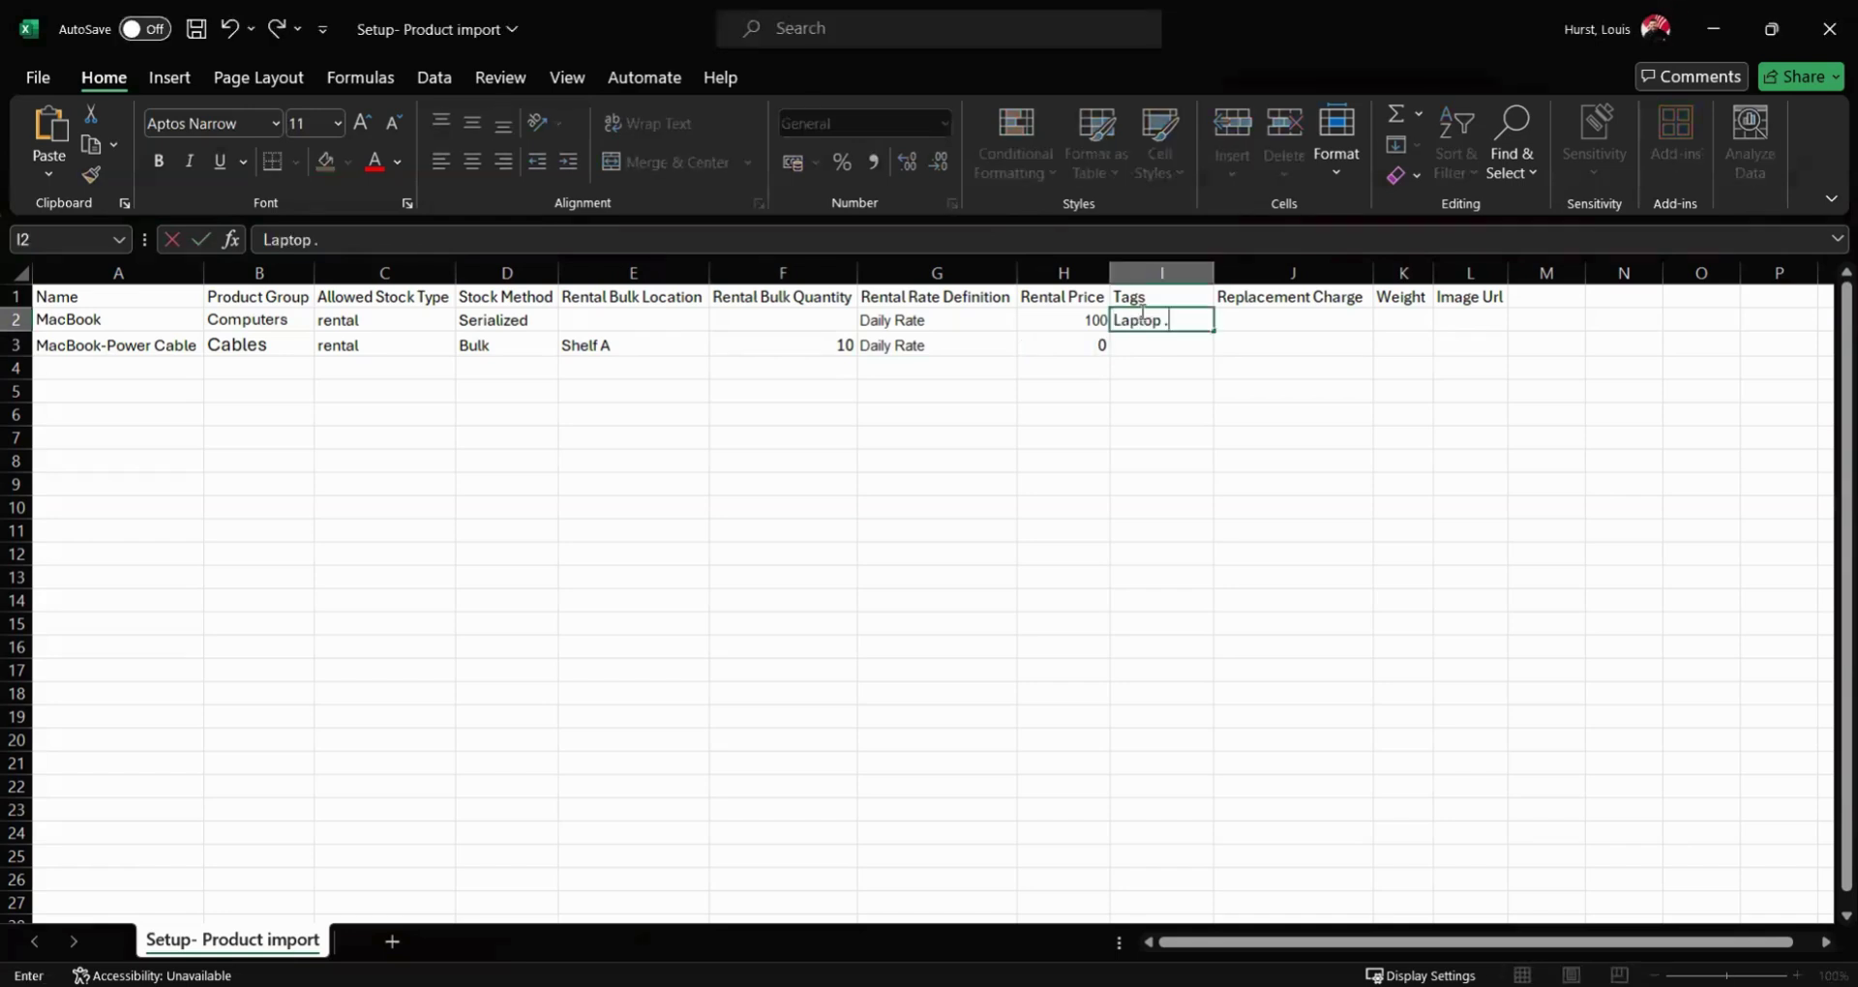
pyautogui.press('BackSpace')
pyautogui.write(',')
pyautogui.hotkey('alt', 'Tab')
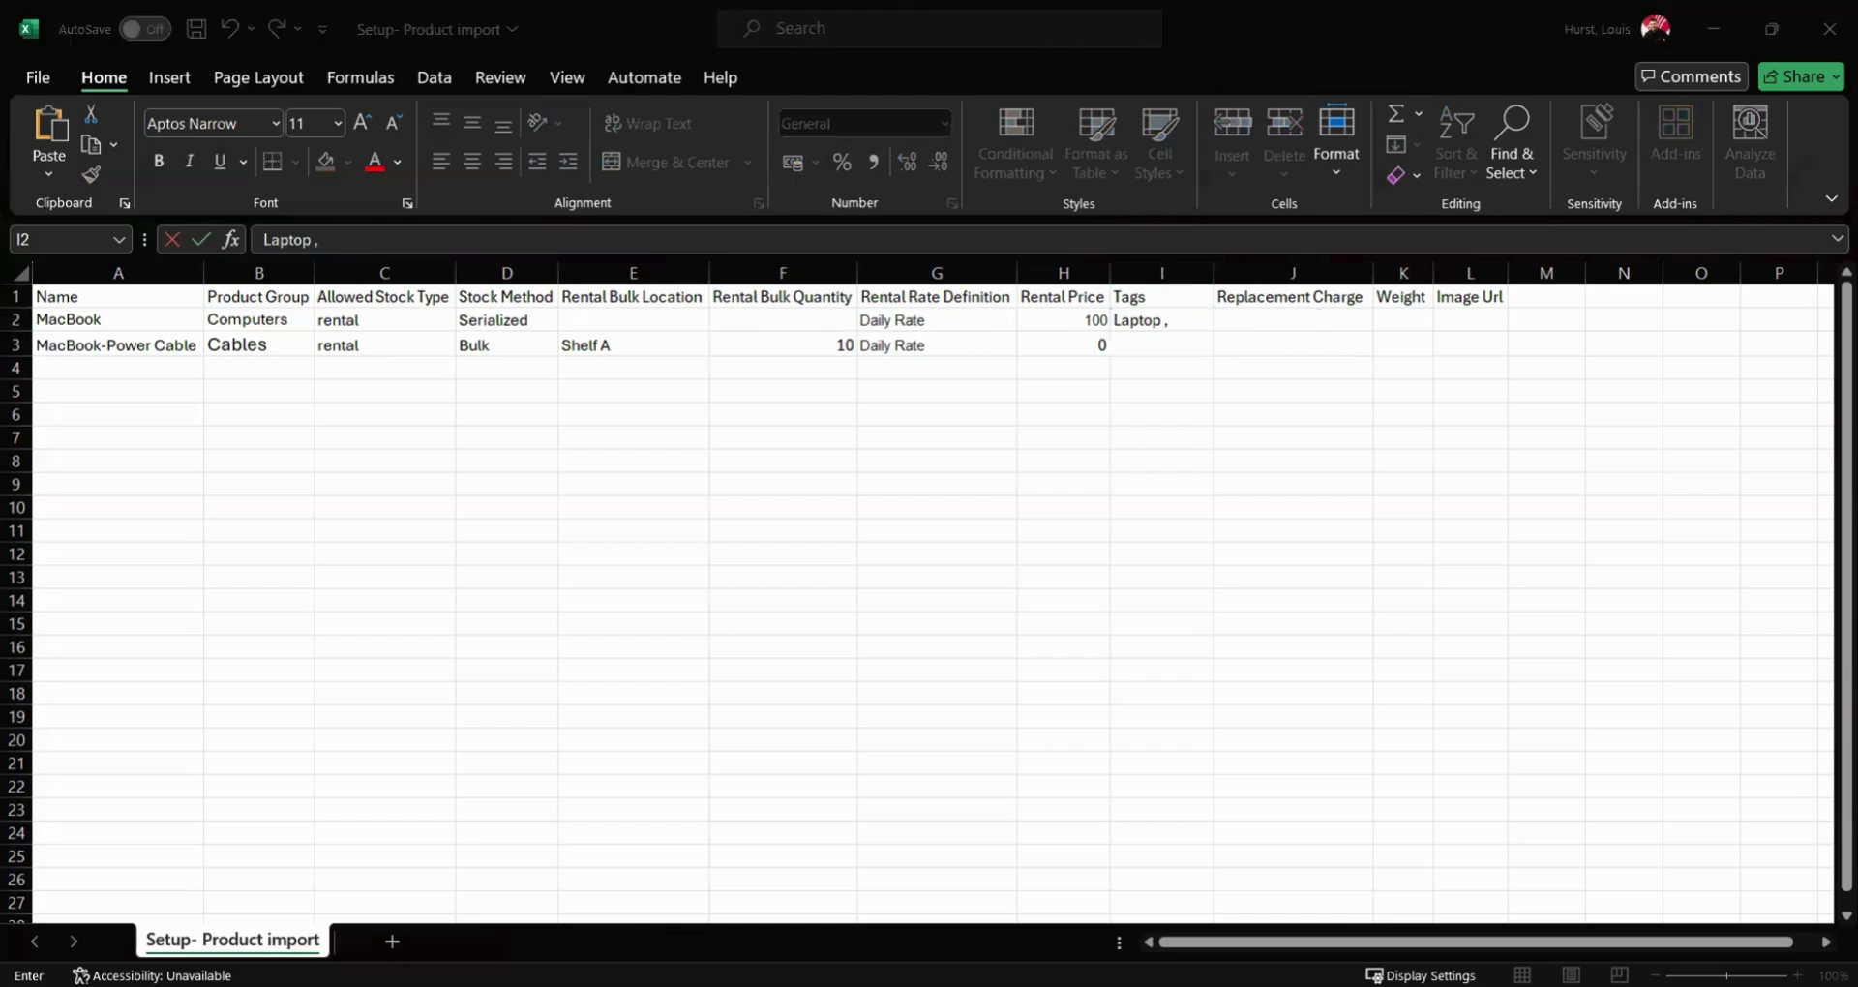
pyautogui.click(1173, 322)
pyautogui.write('Apple')
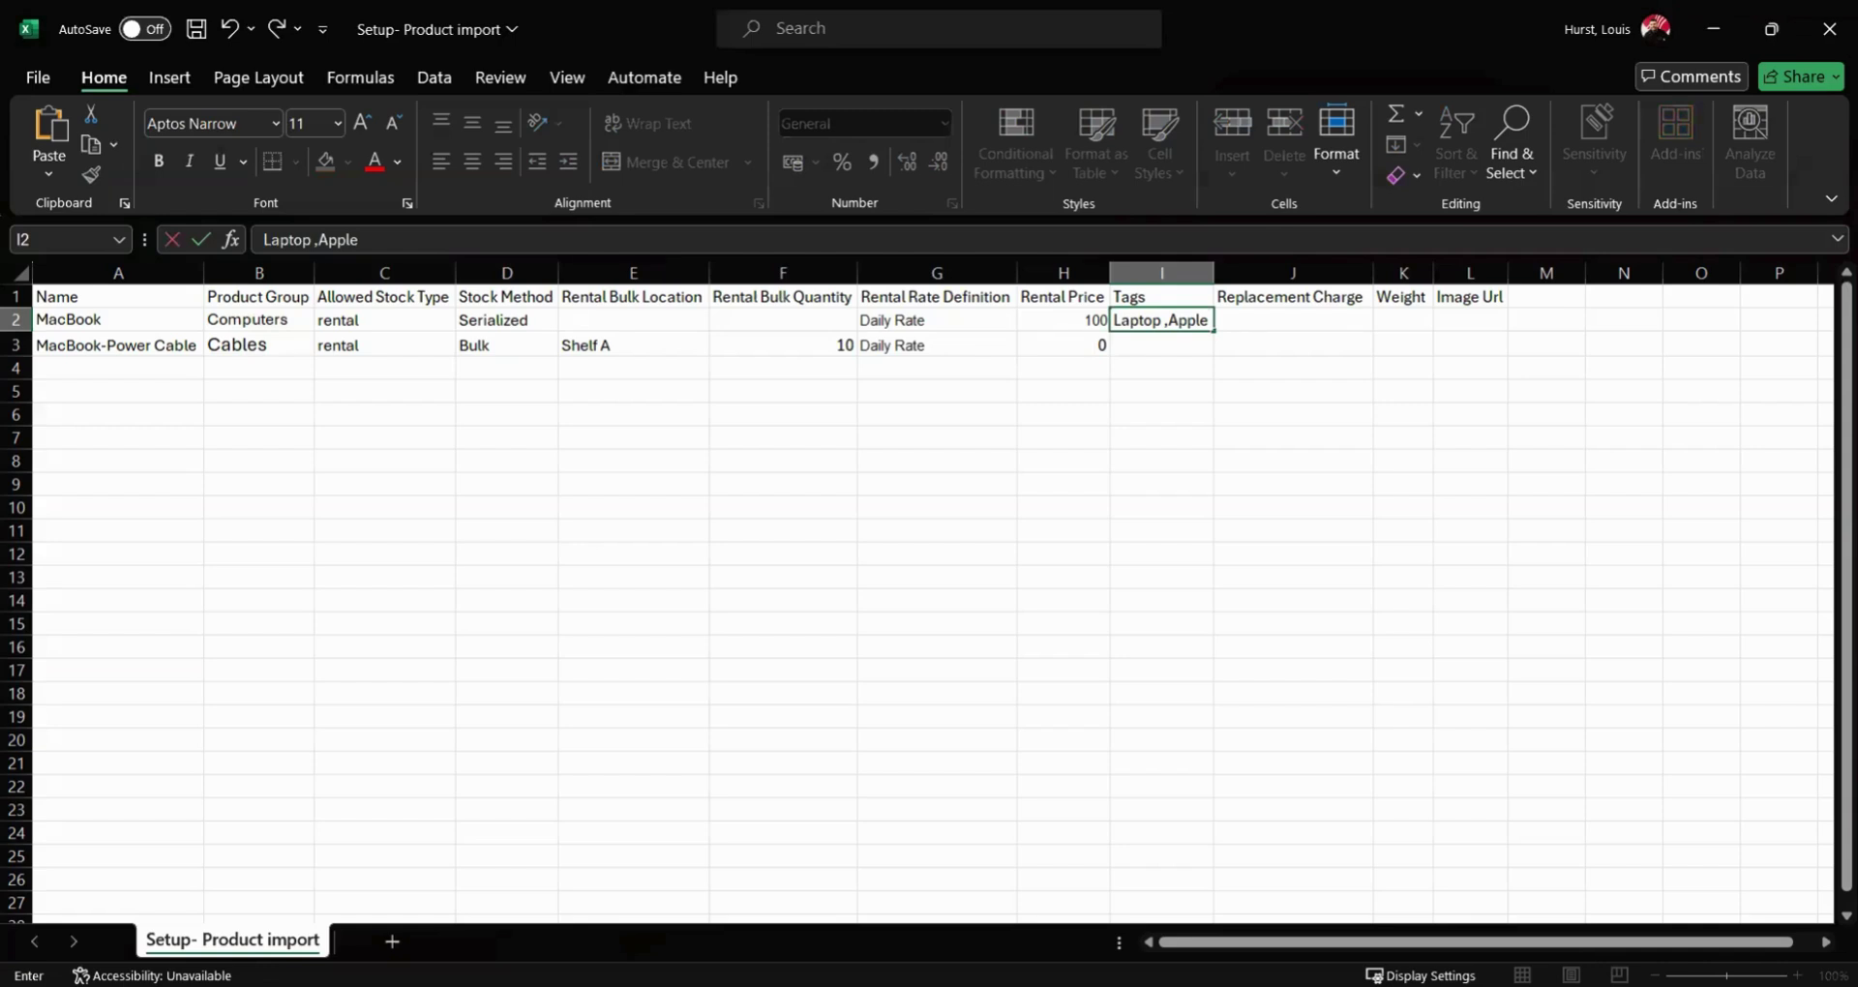
# - Enter replacement charges 1500 for MacBook and 30 for the cable, plus MacBook weight 1.61
pyautogui.click(1255, 319)
pyautogui.write('1500')
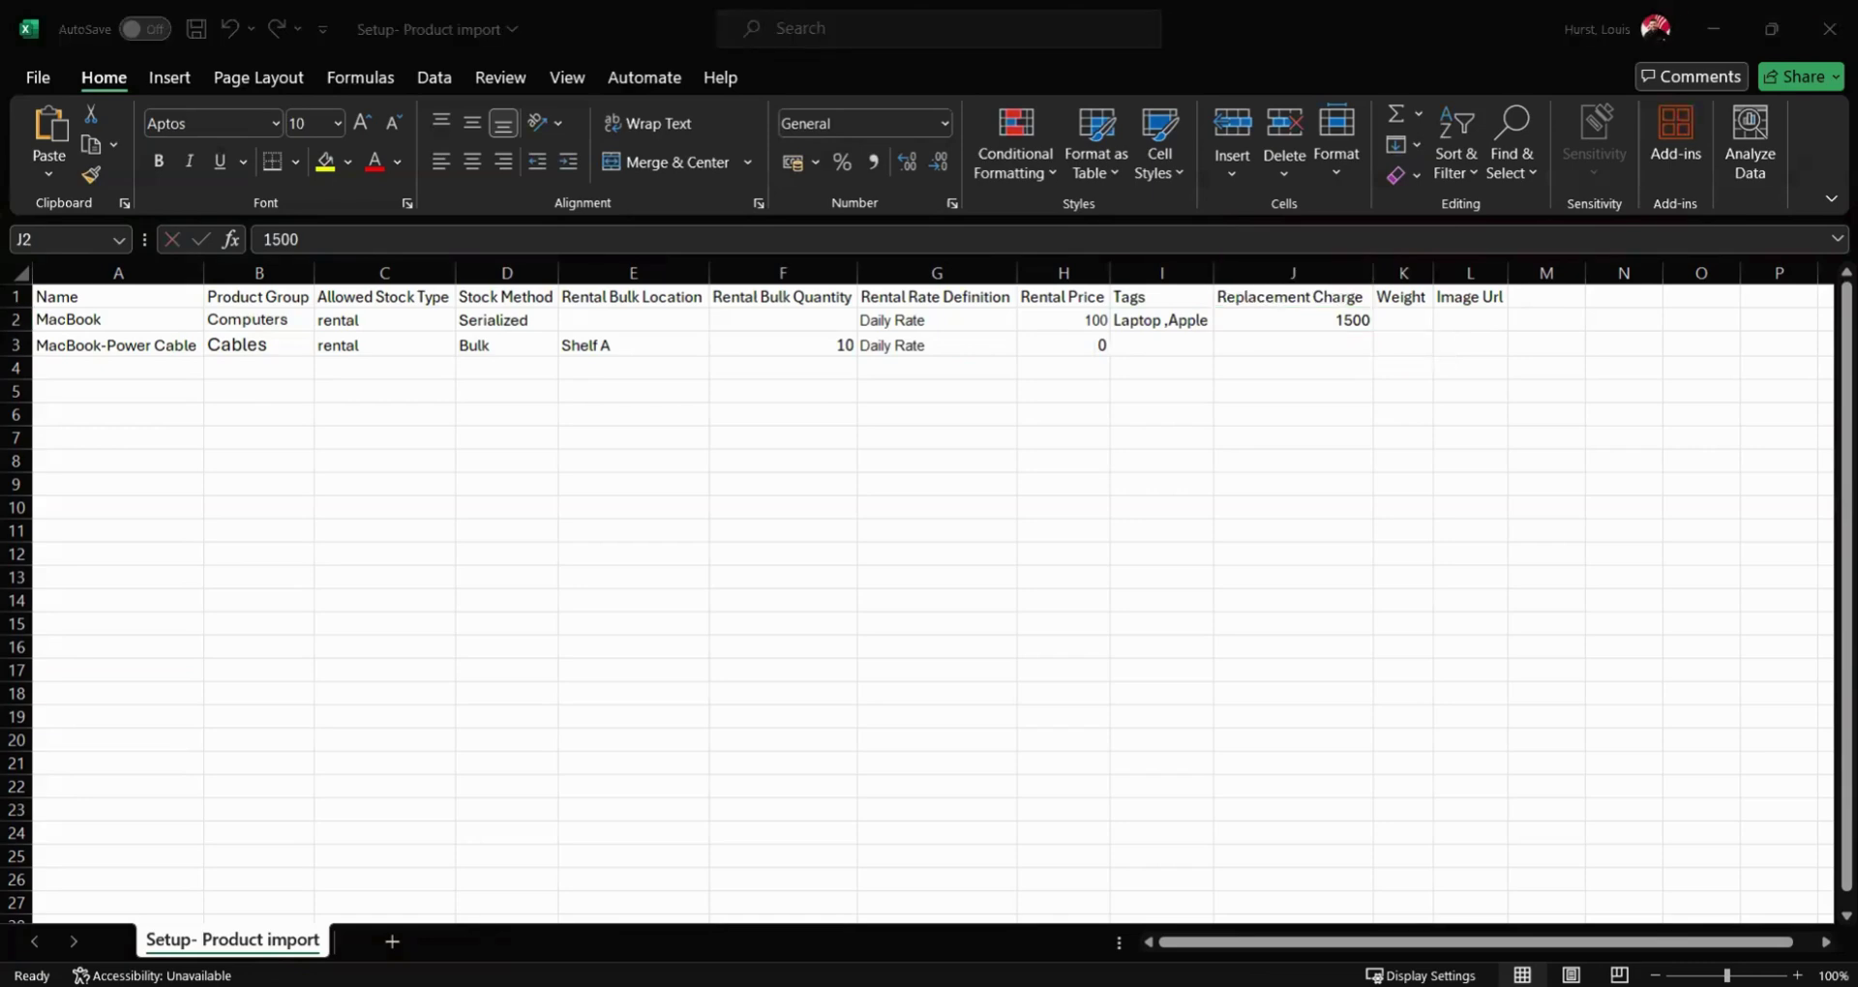
pyautogui.click(1279, 345)
pyautogui.write('30')
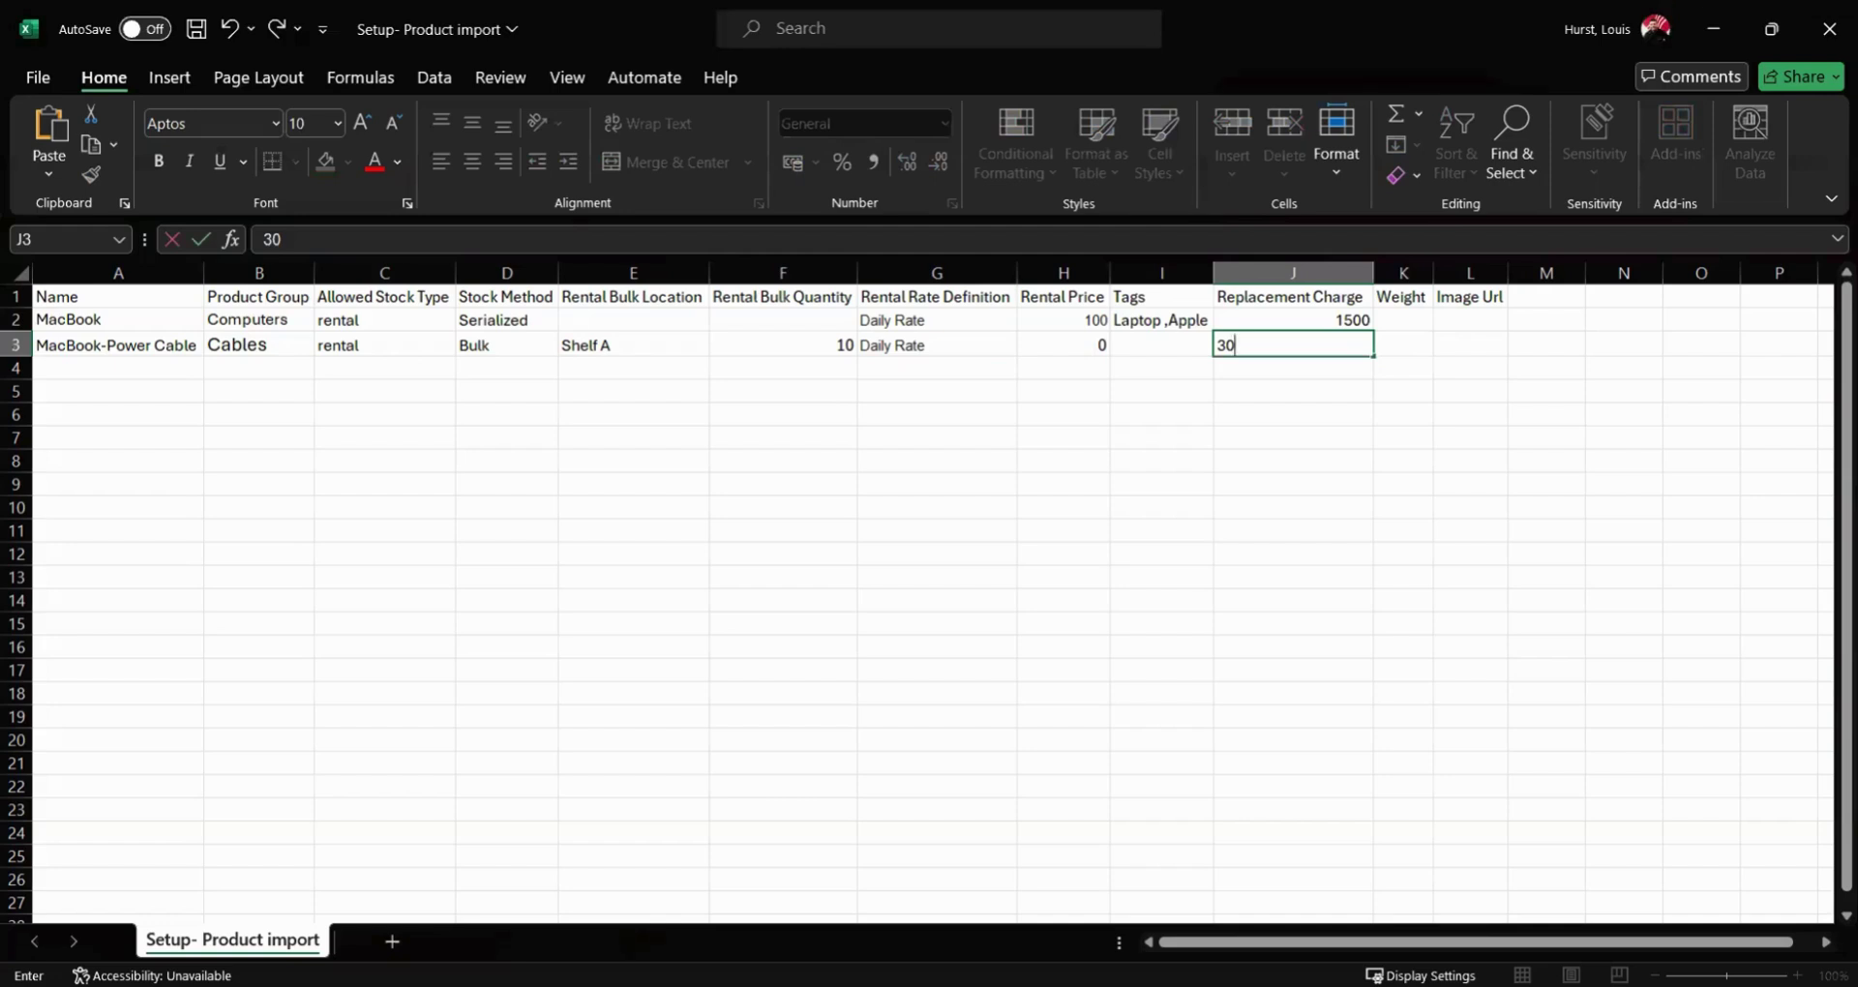
pyautogui.hotkey('alt', 'Tab')
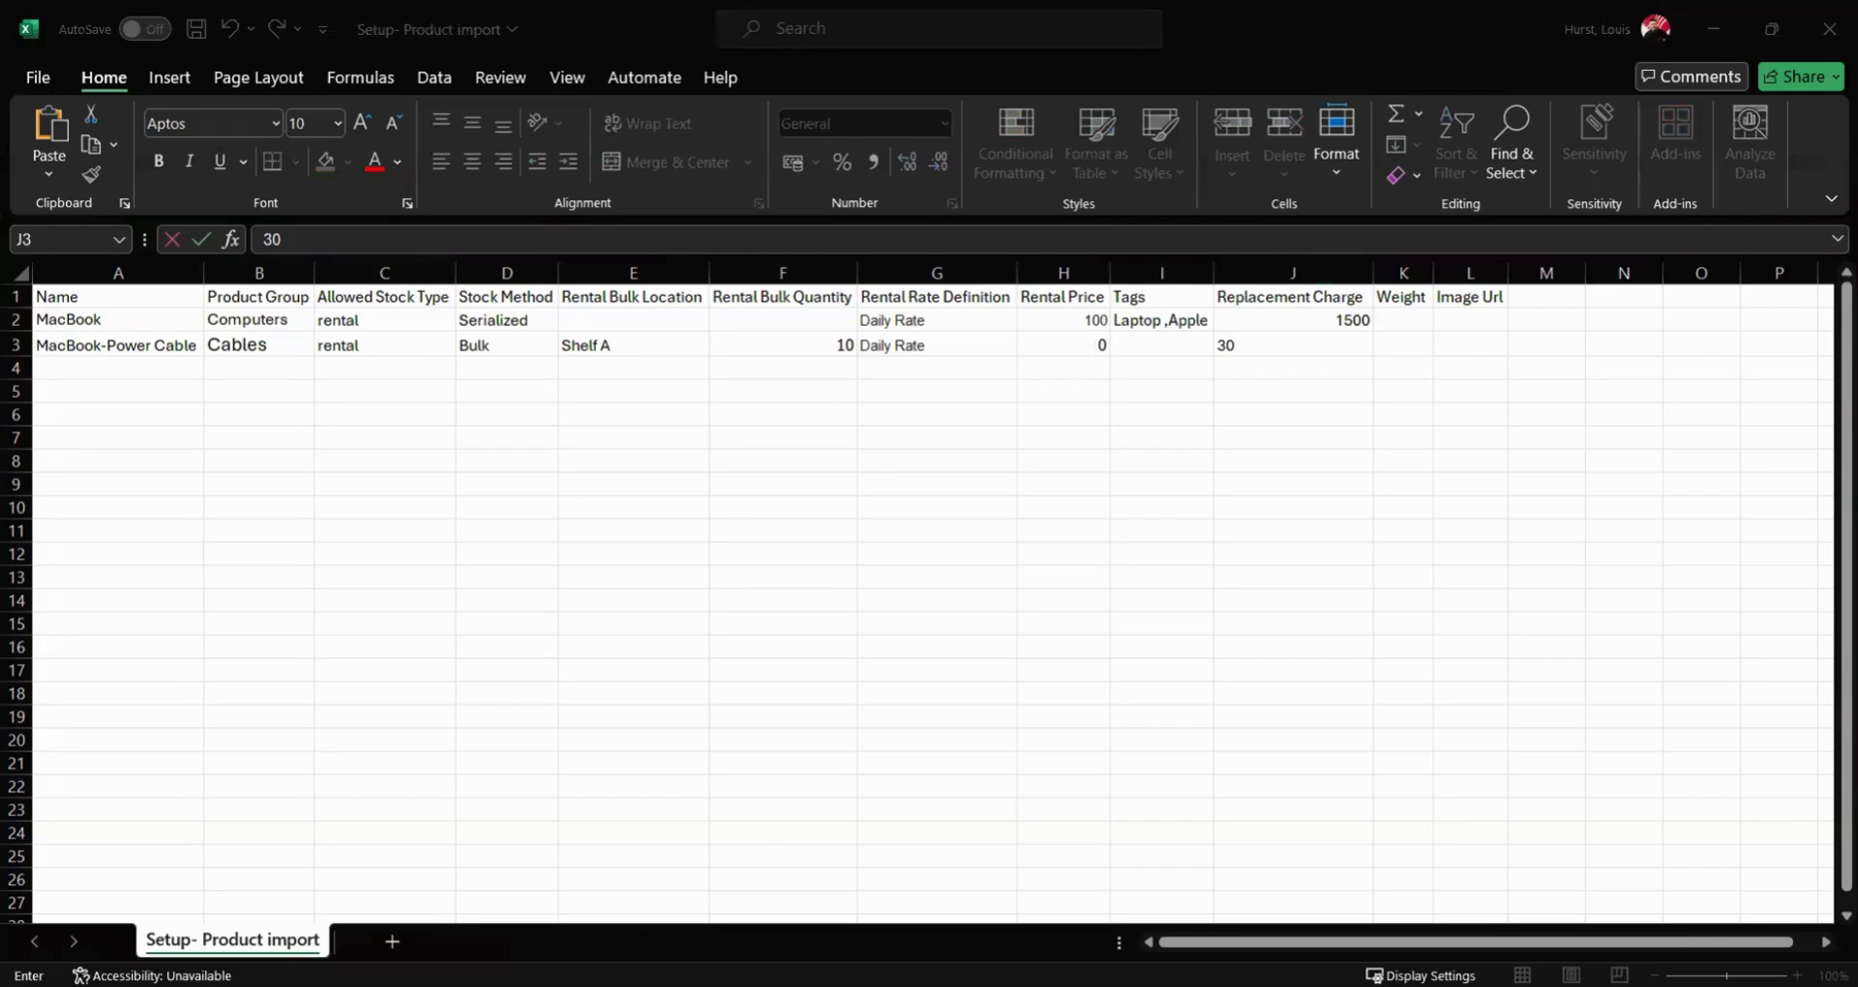
pyautogui.click(1392, 316)
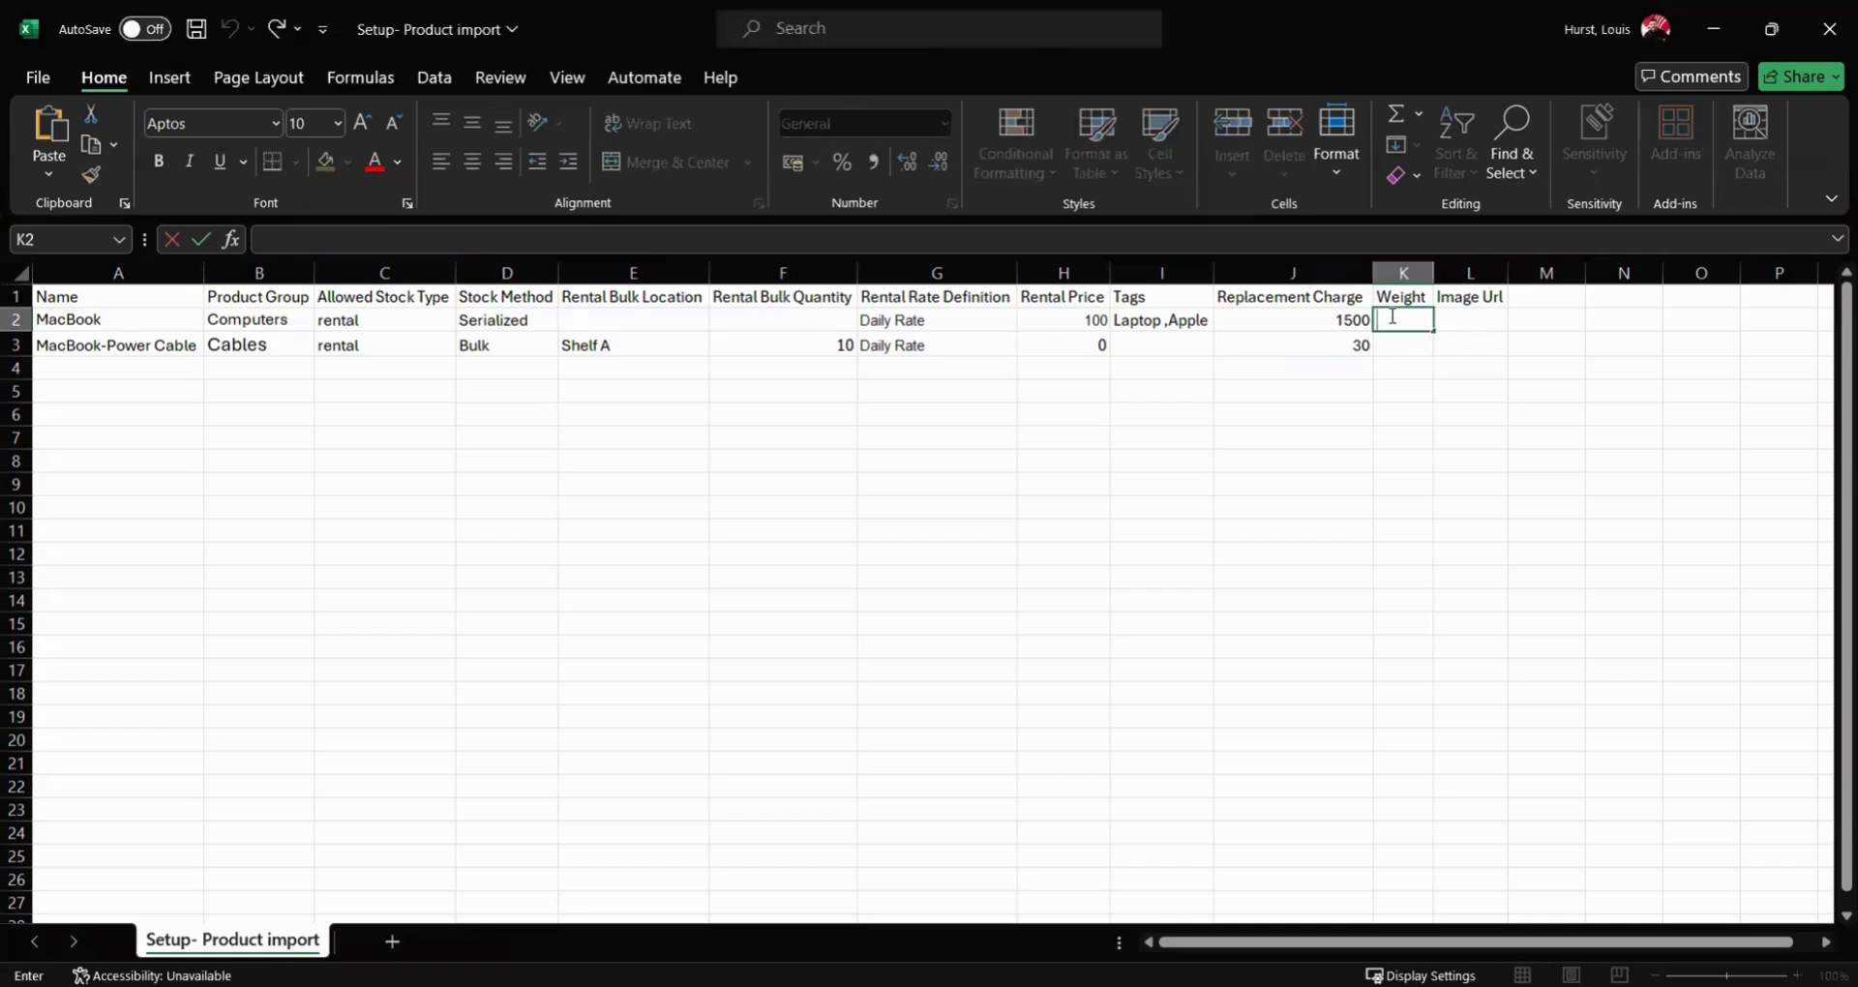
pyautogui.write('1.61')
# - Copy the image address of the Apple 14 Inch MacBook Pro photo in Google Images
pyautogui.hotkey('alt', 'Tab')
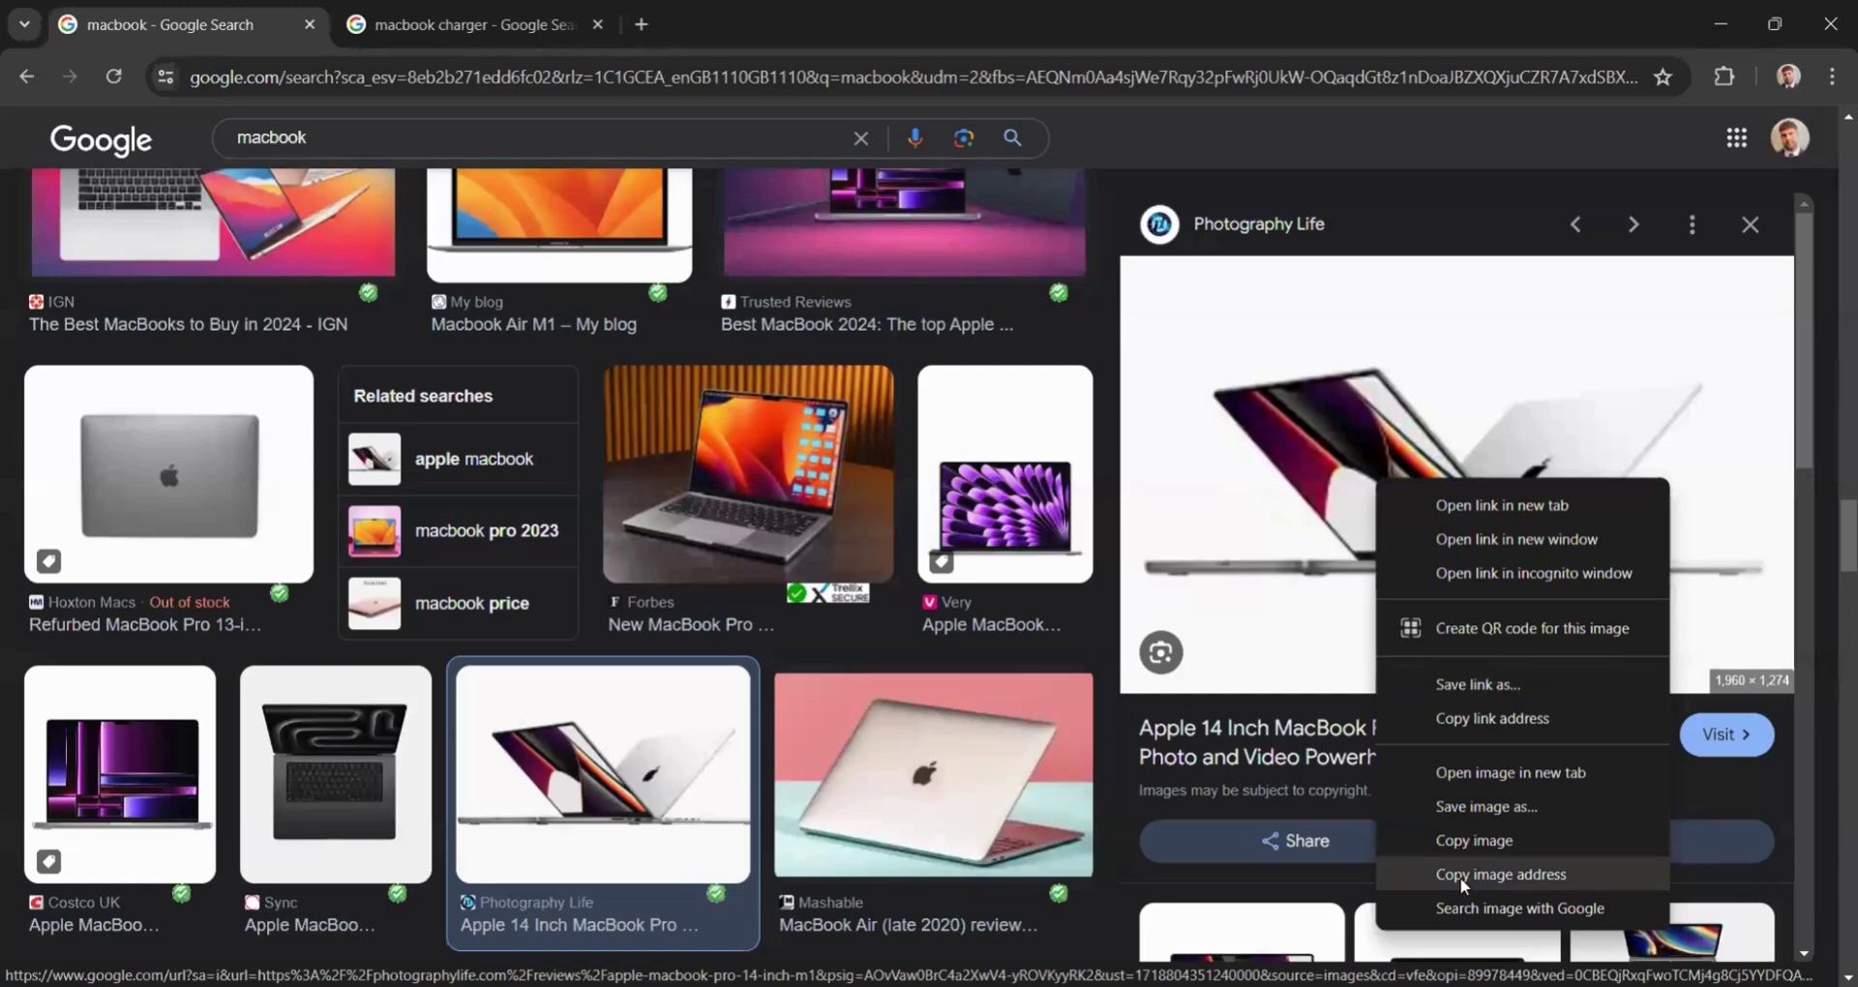
pyautogui.click(1463, 877)
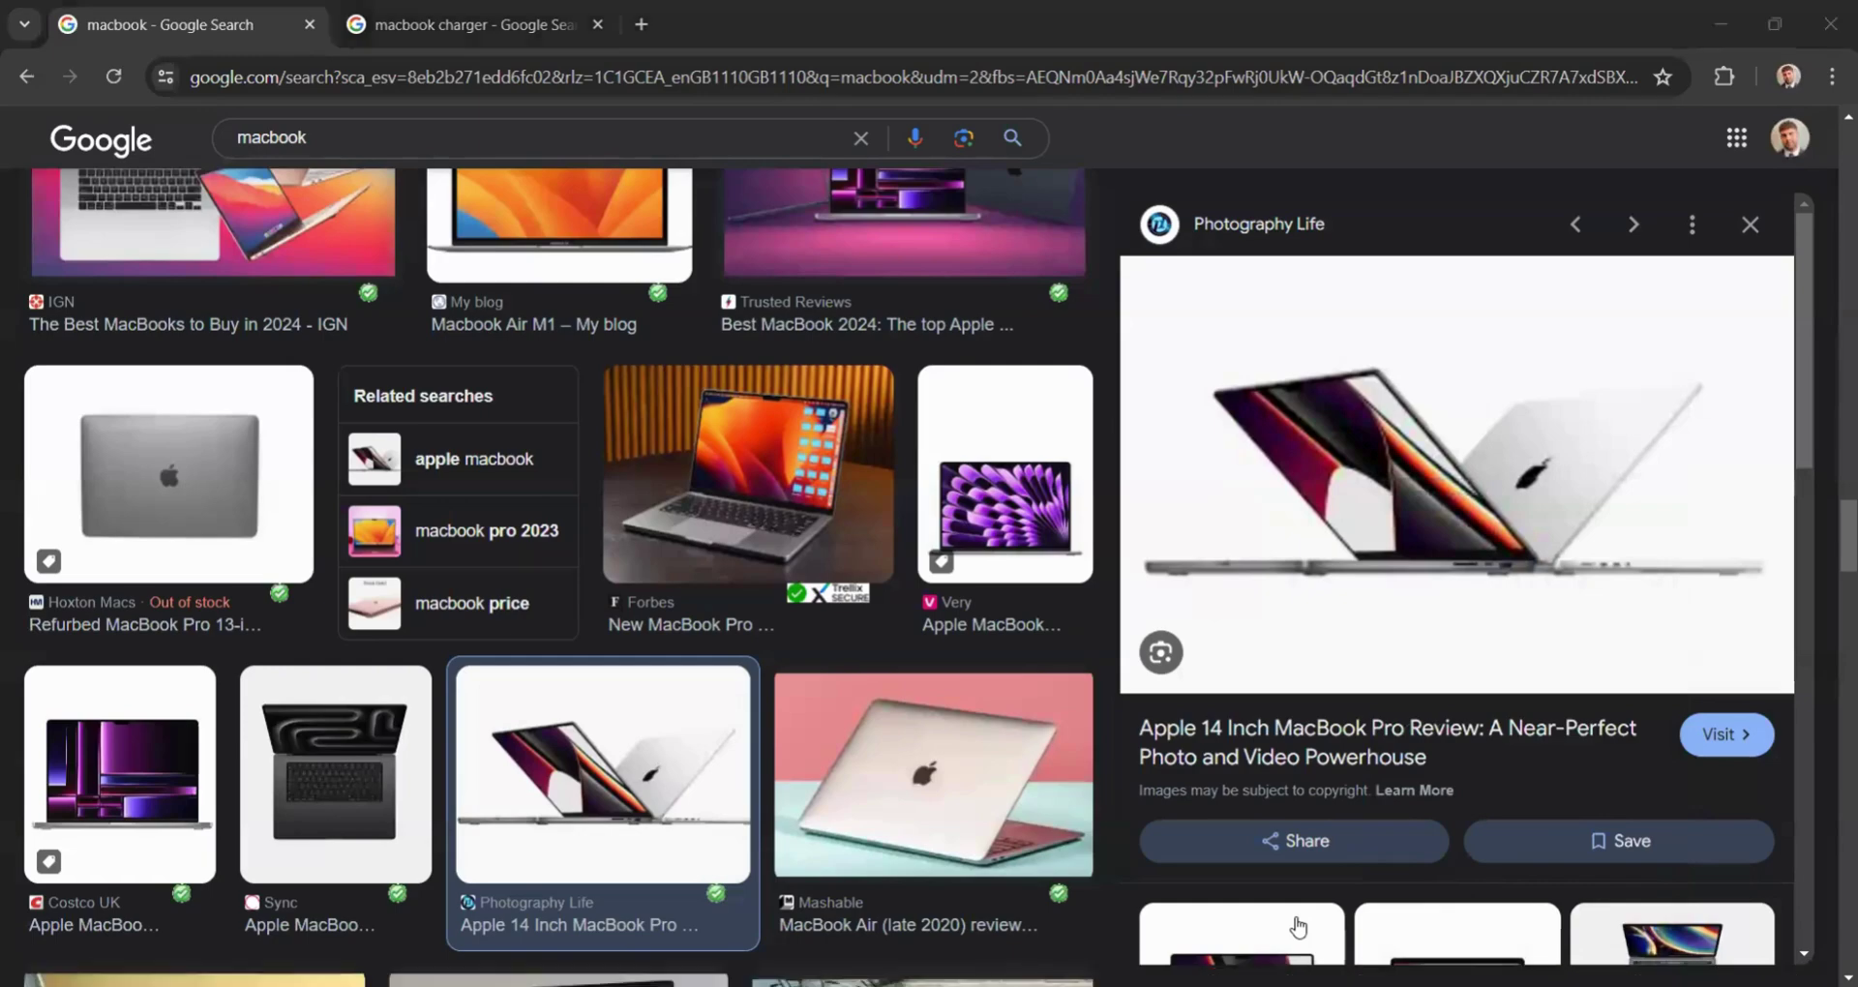
# - Paste the gstatic.com image address into MacBook's Image Url cell L2
pyautogui.hotkey('alt', 'Tab')
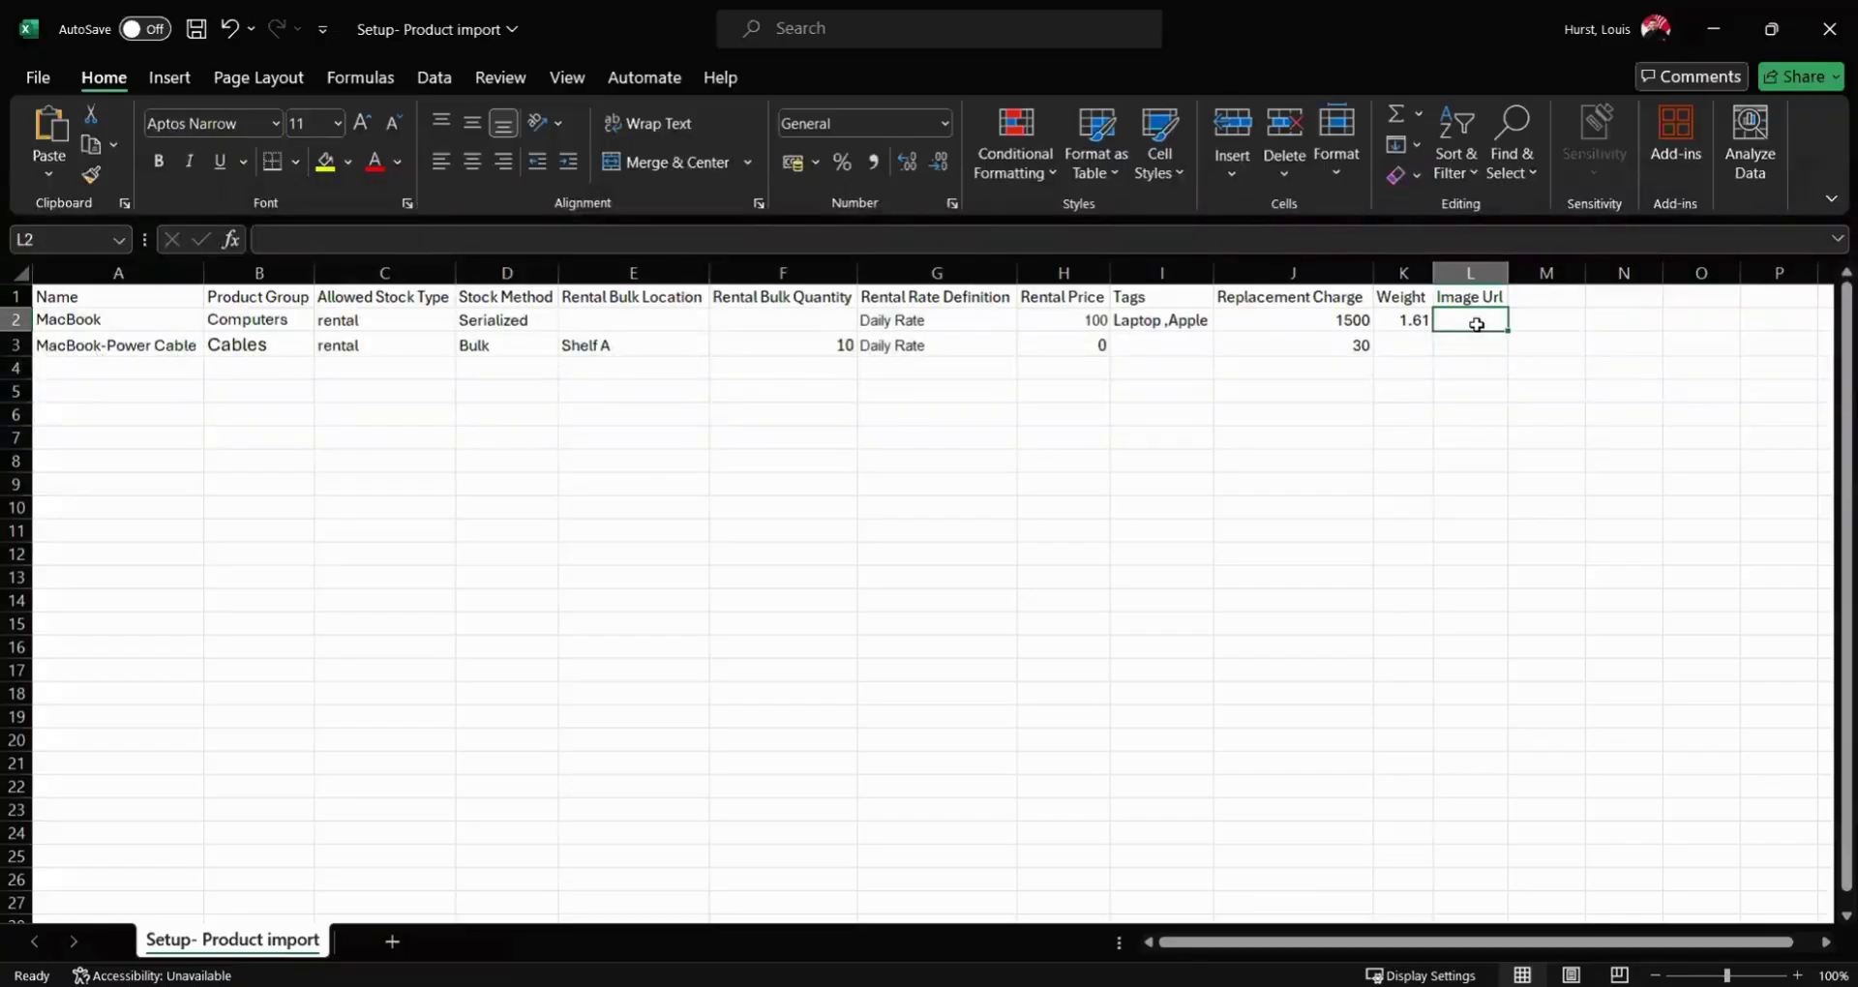
pyautogui.write('https://encrypted-tbn0.gstatic.com/images?q=tbn:ANd9GcRMh1aBYDekhL01HLWNkOCFMTZPy9jfmslseg&s')
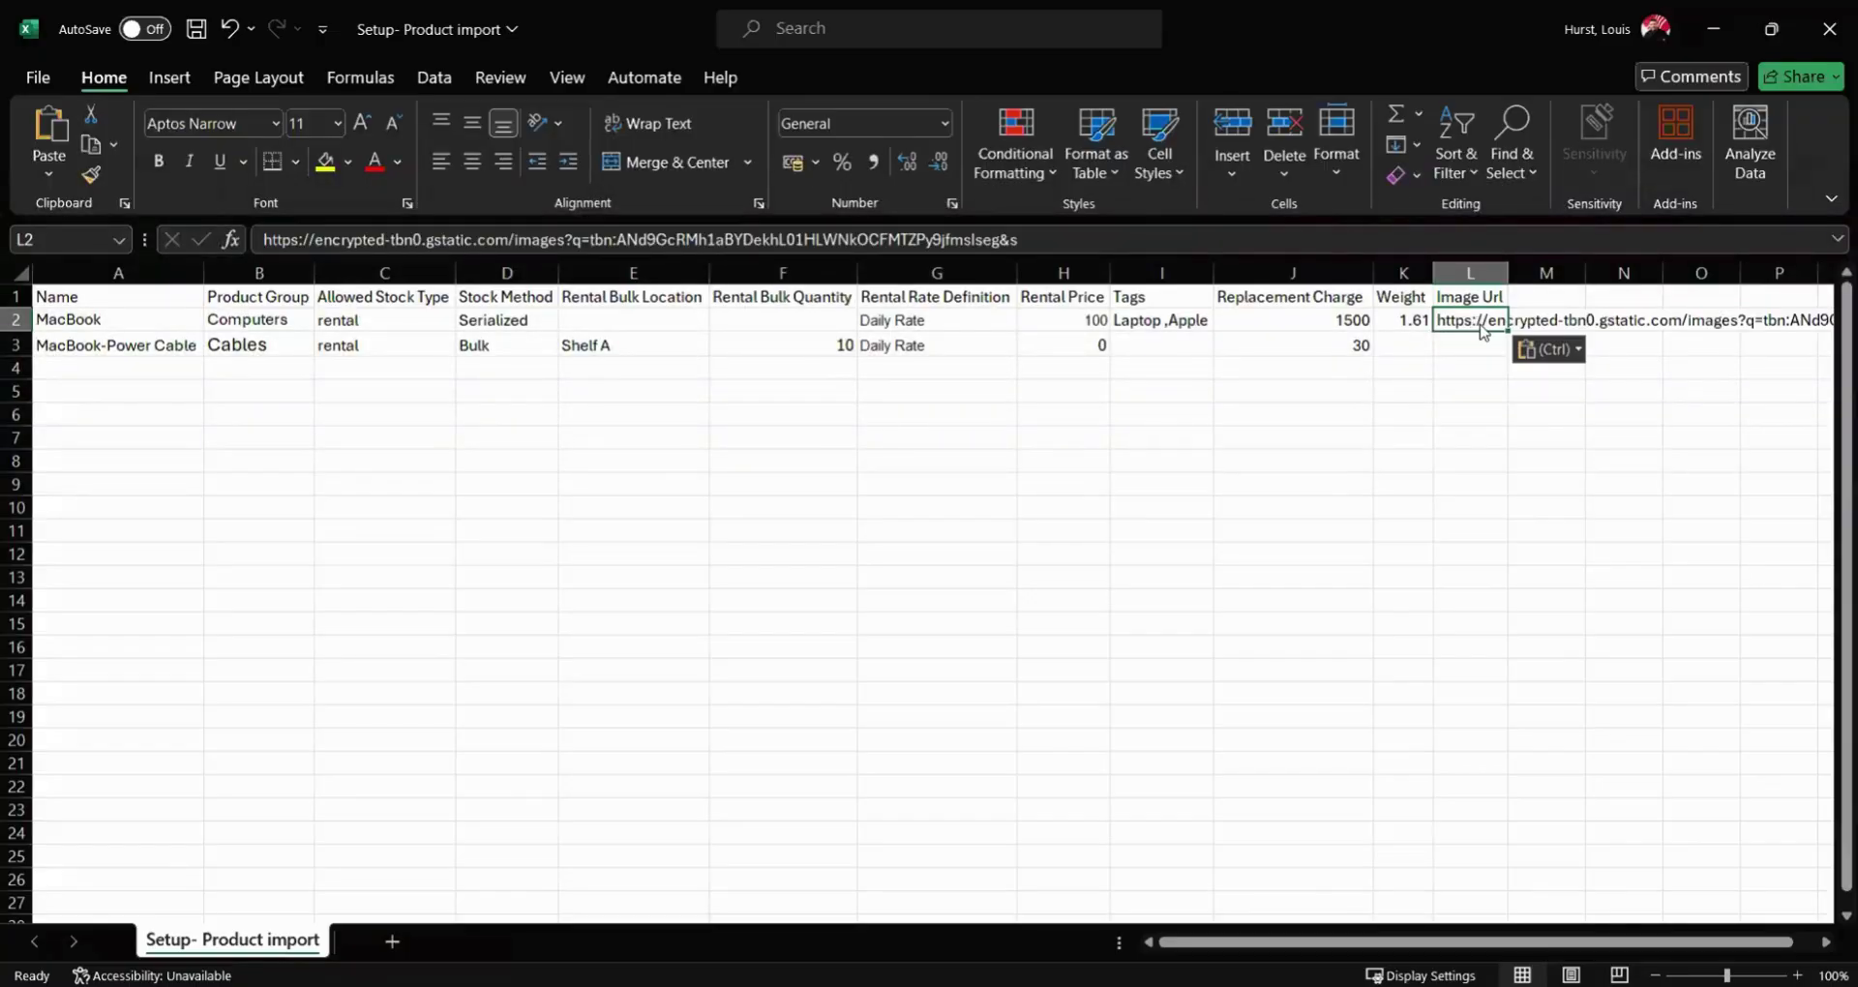
pyautogui.press('ctrl')
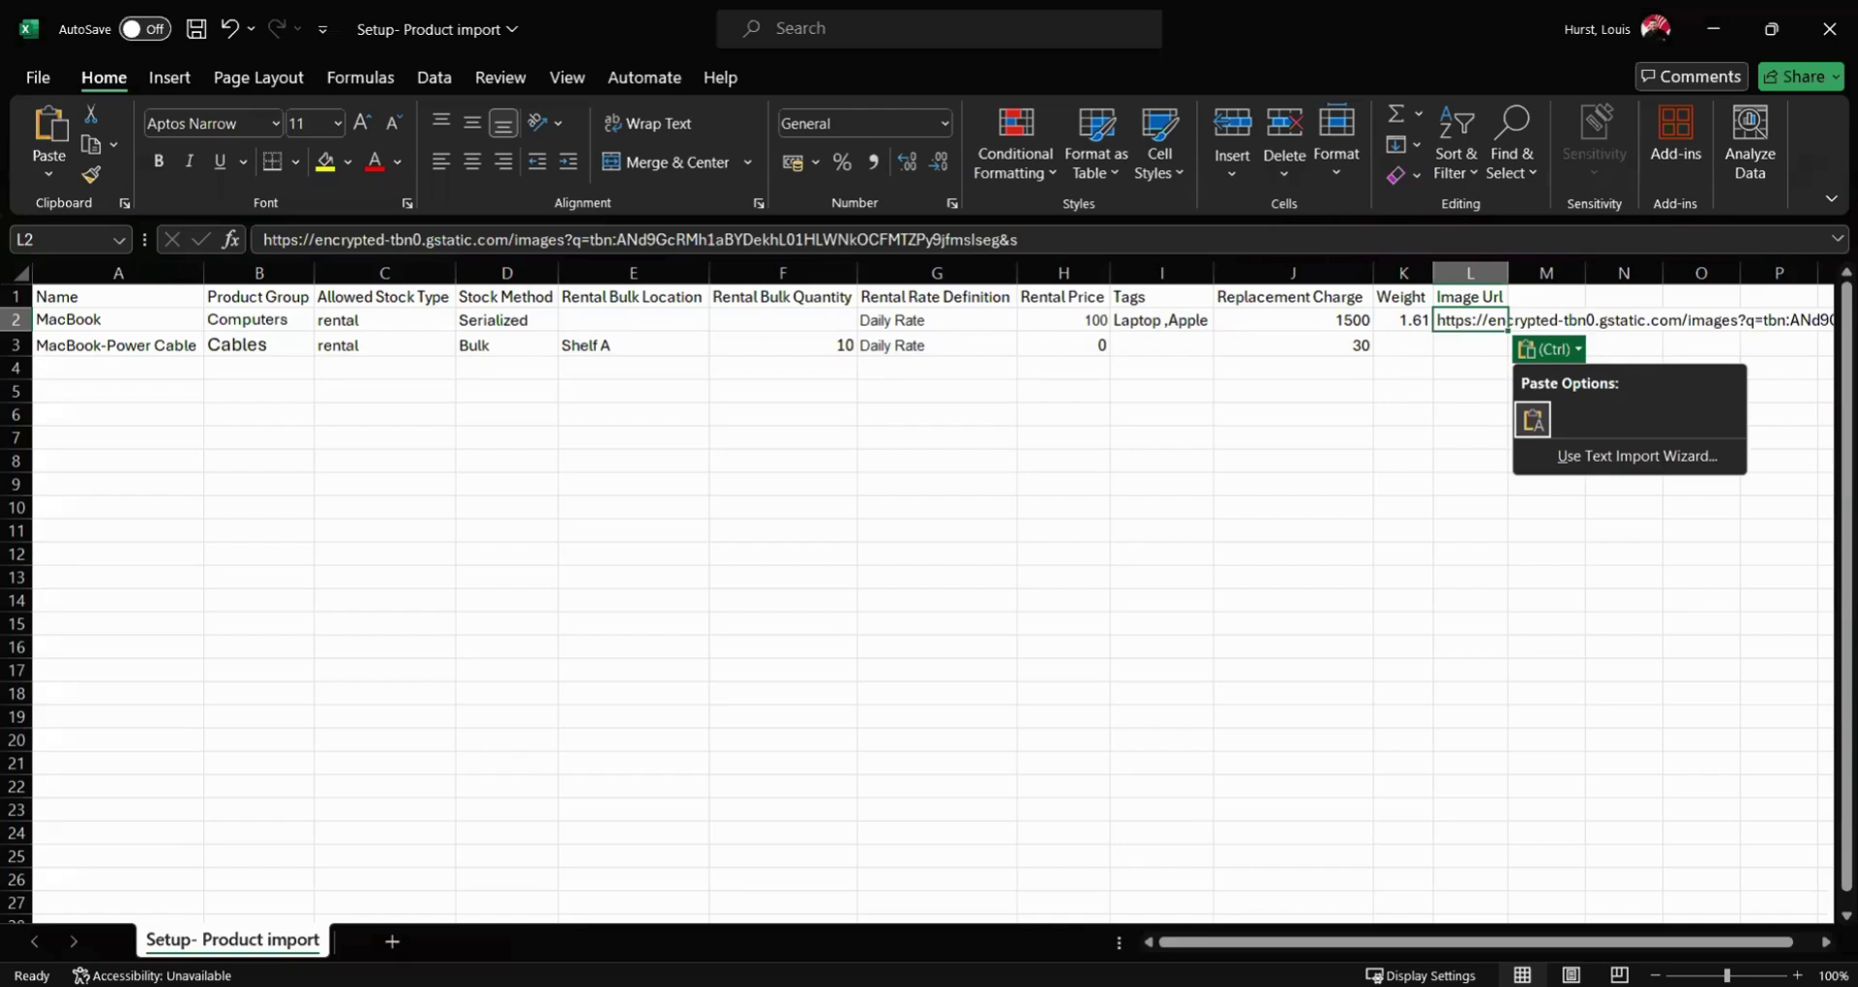
# - Copy the 96W USB C charger photo's address into the power cable's Image Url cell L3
pyautogui.press('Escape')
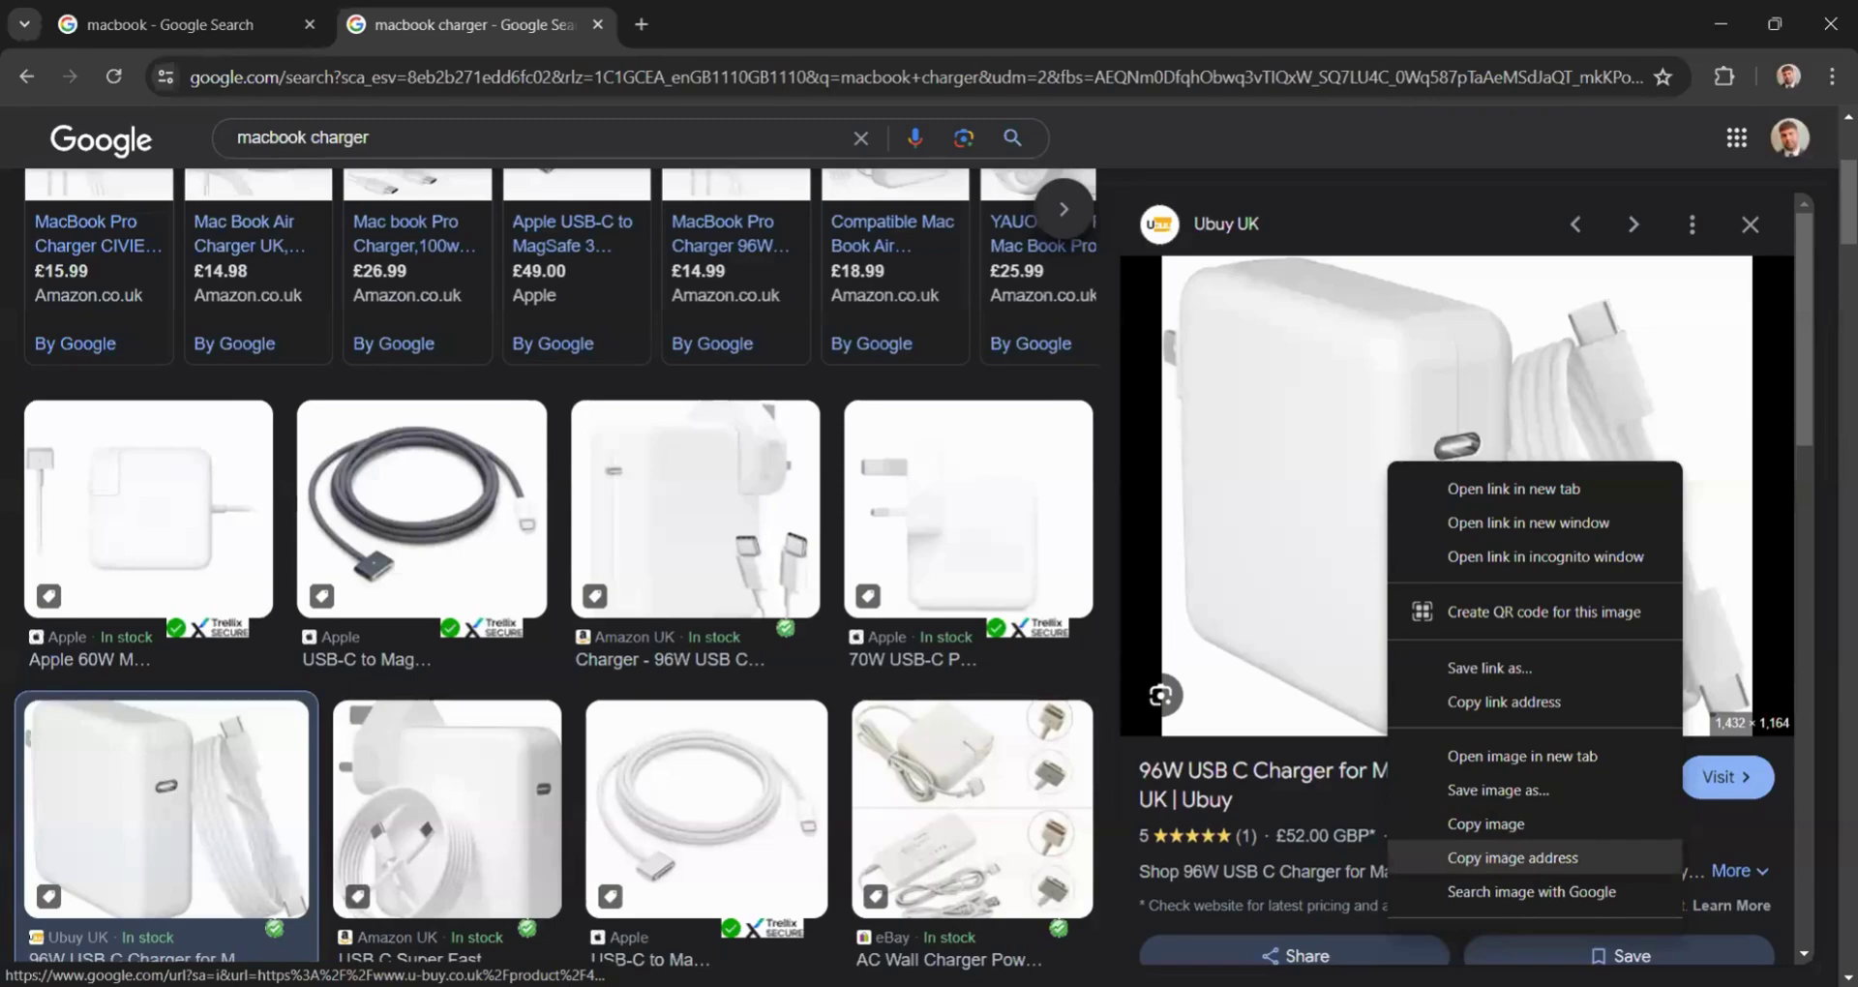
pyautogui.click(1513, 857)
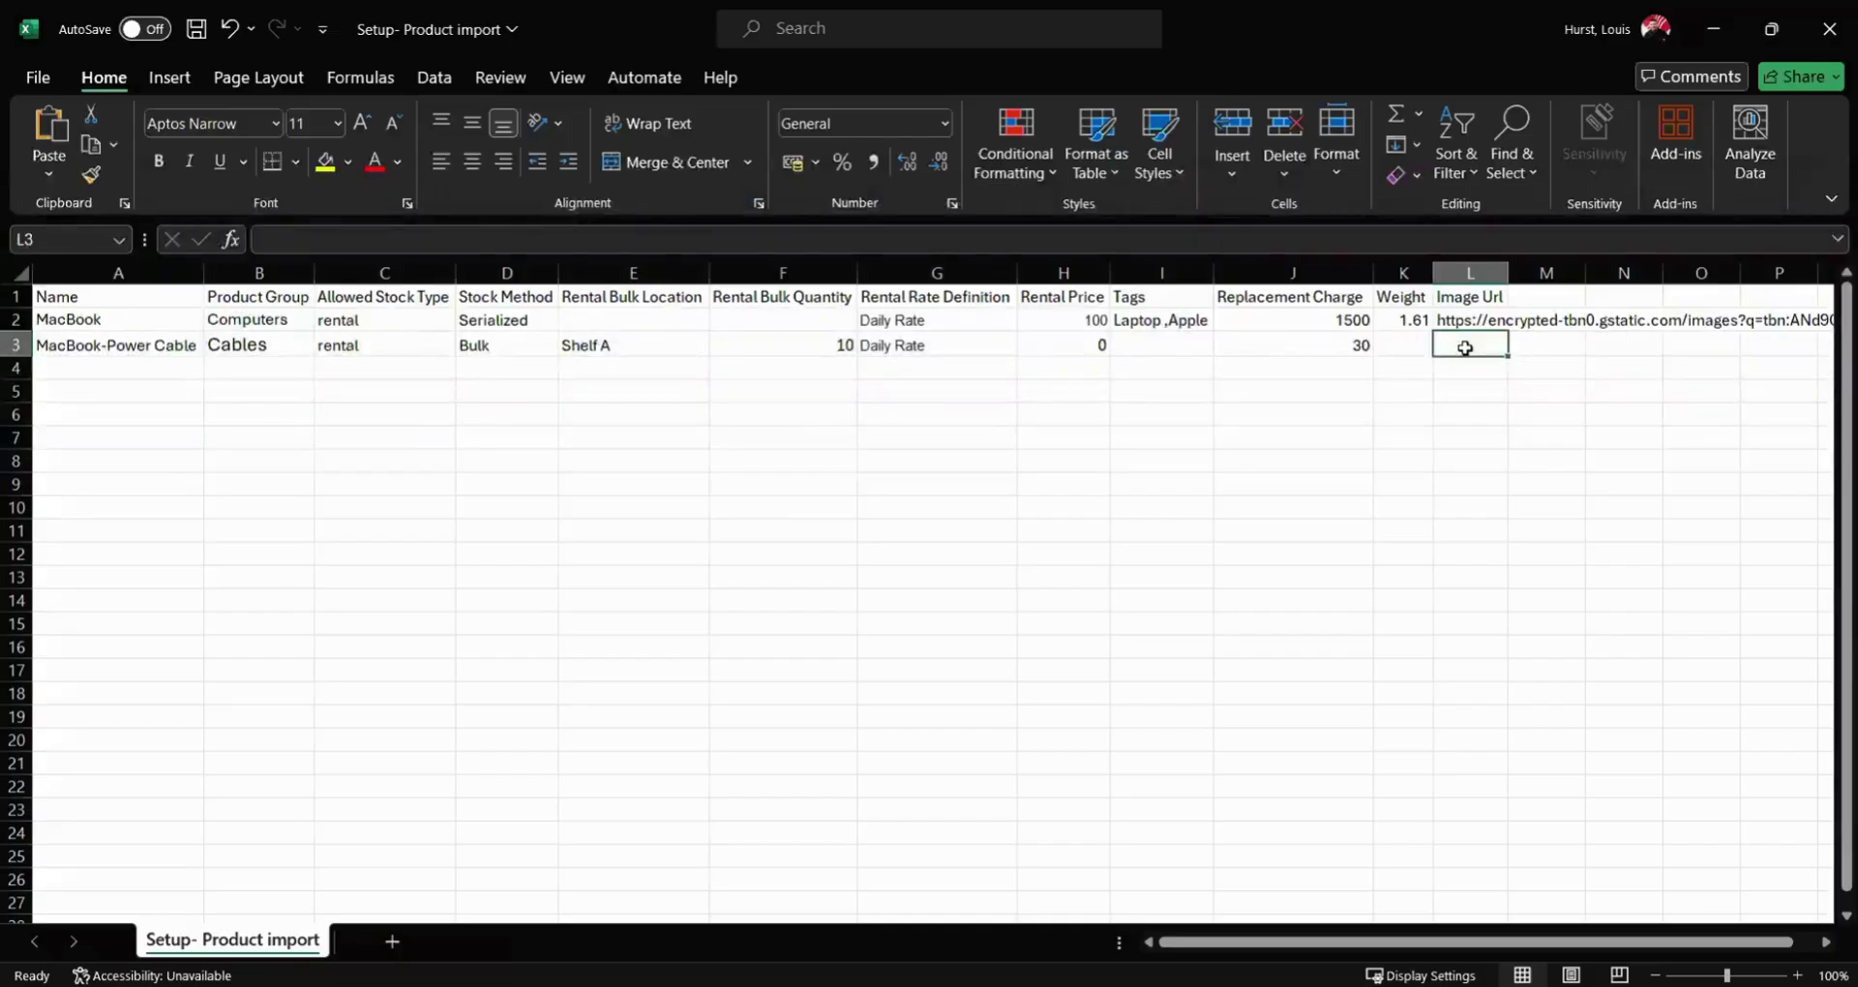
pyautogui.write('https://images-cdn.ubuy.co.in/64d14292eb4069652e536e93-compatible-with-mac-book-pro-charger.jpg')
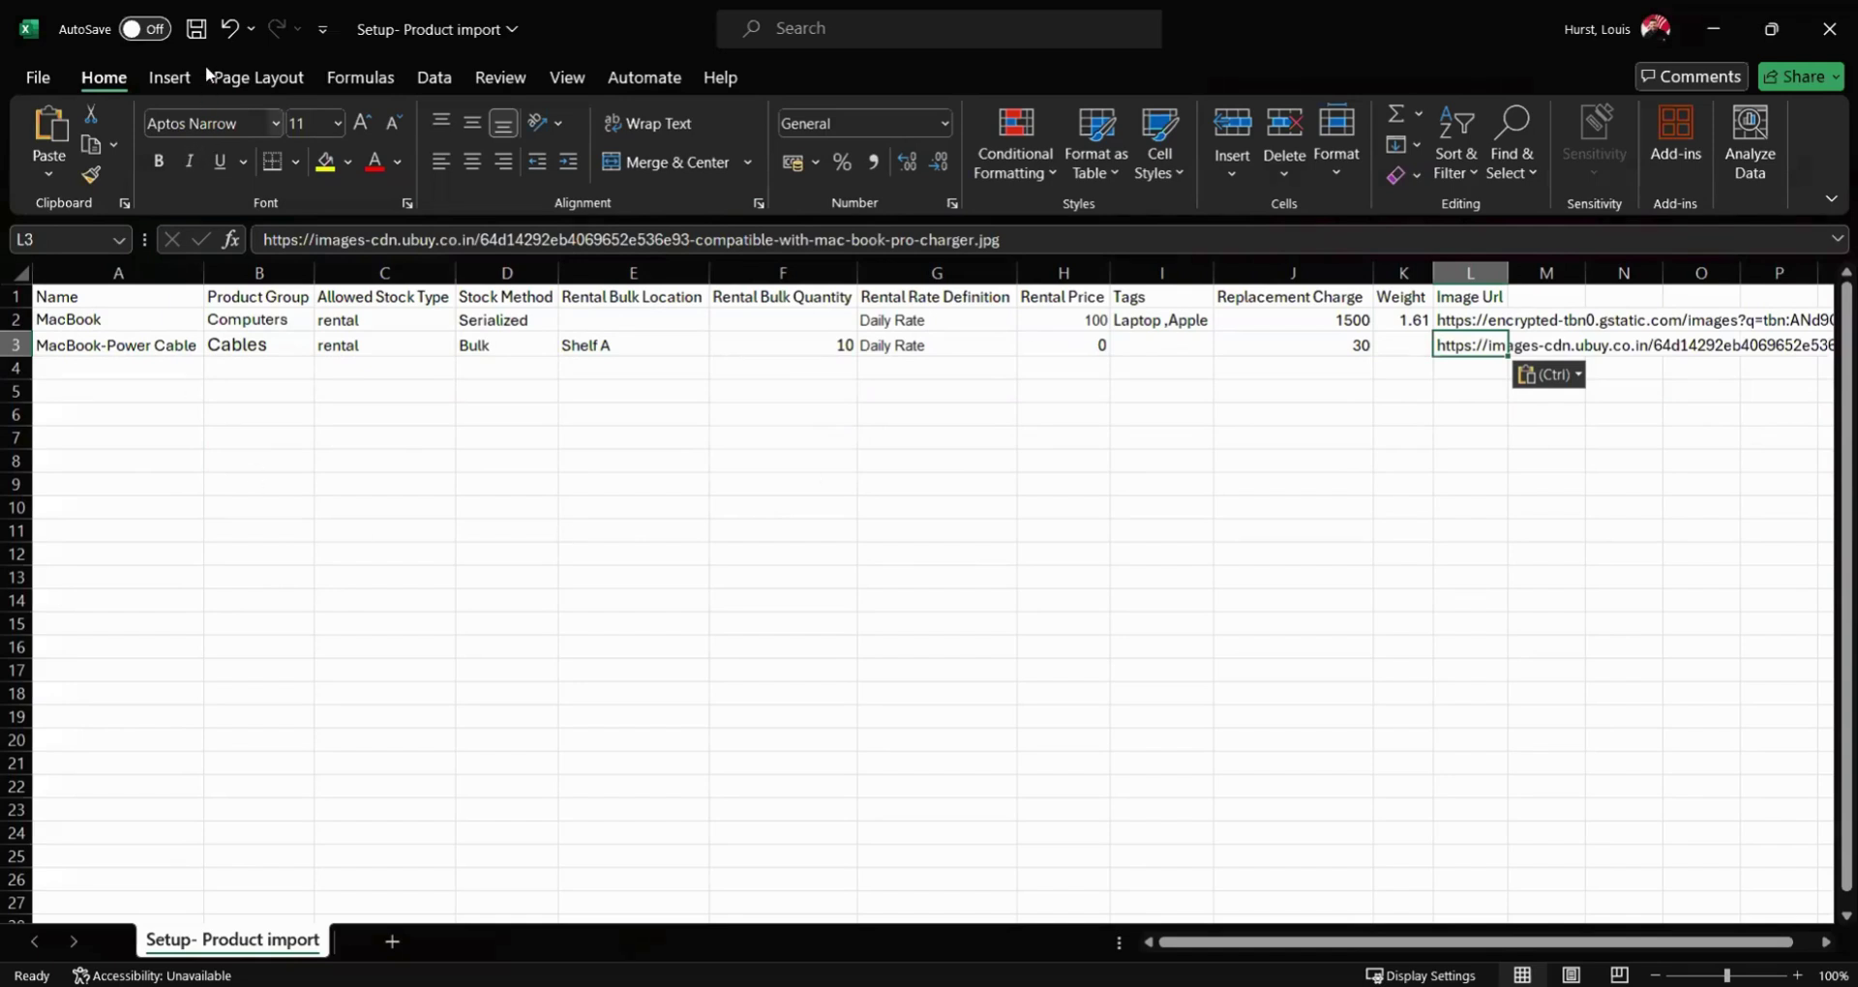
# - Save the 'Setup- Product import' workbook from the Quick Access Toolbar
pyautogui.click(193, 33)
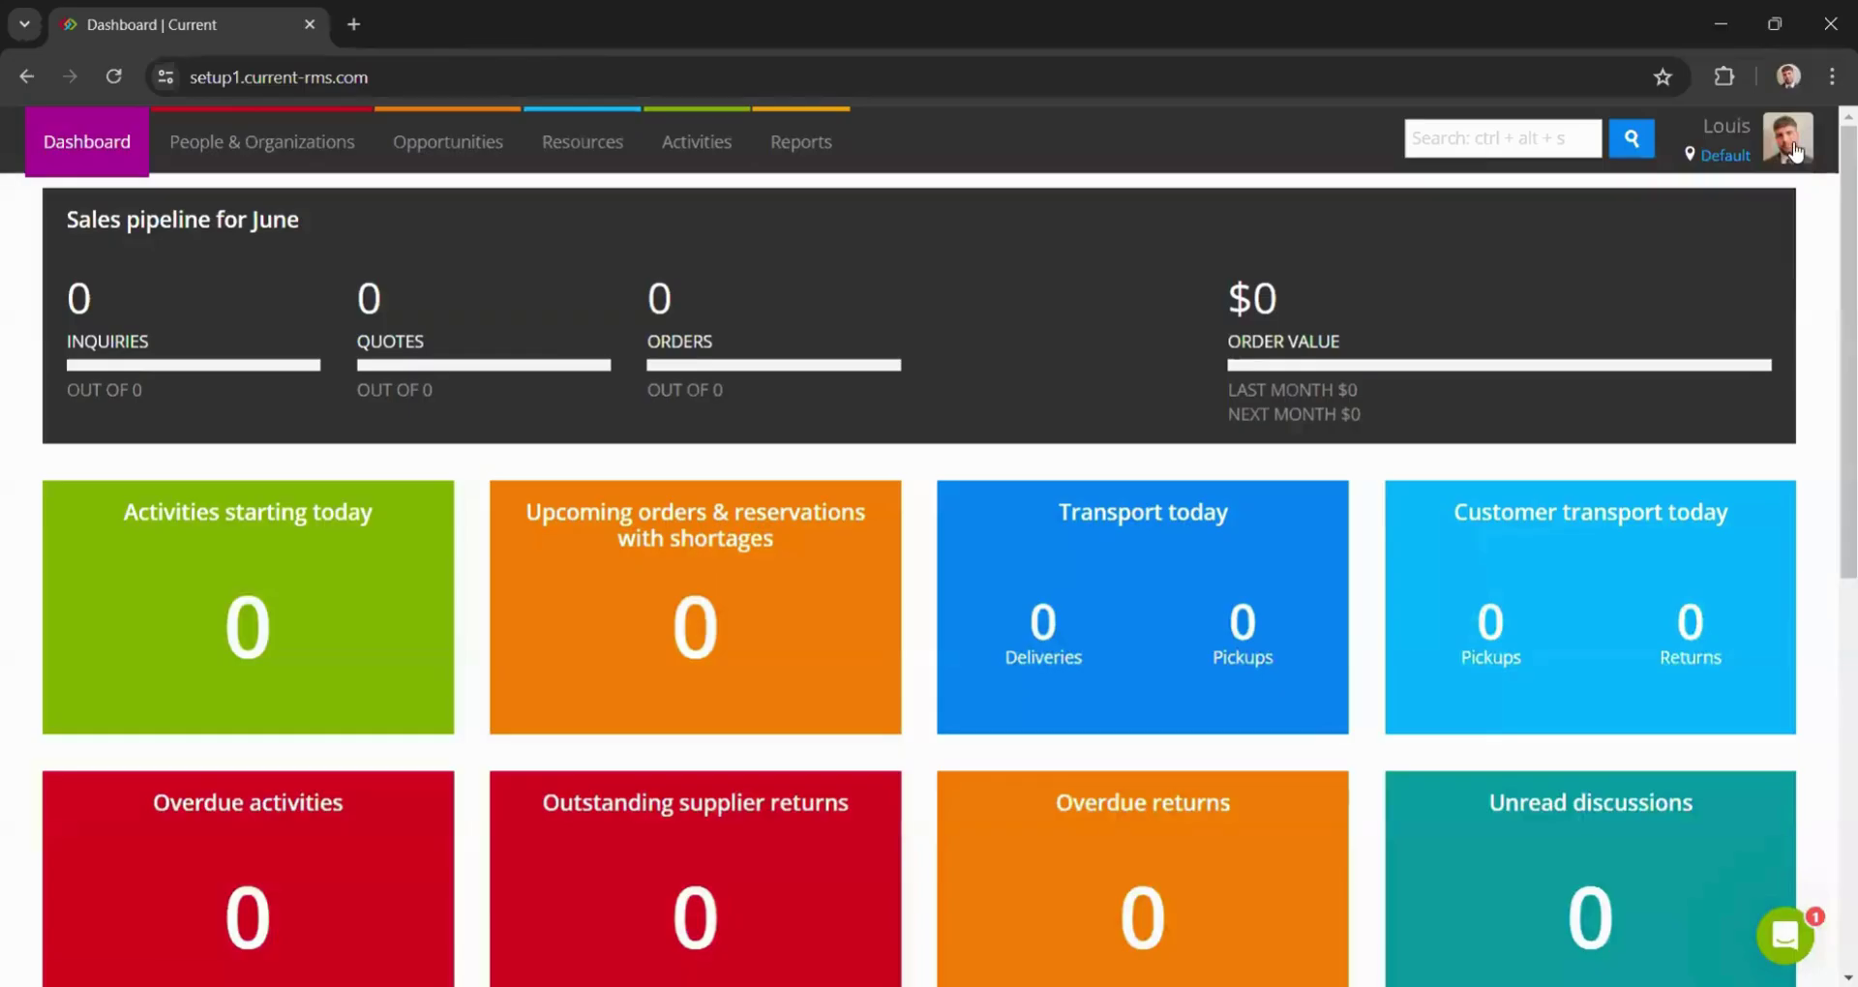
# - Go to System Setup from the account menu and open the Import Data page
pyautogui.click(1785, 145)
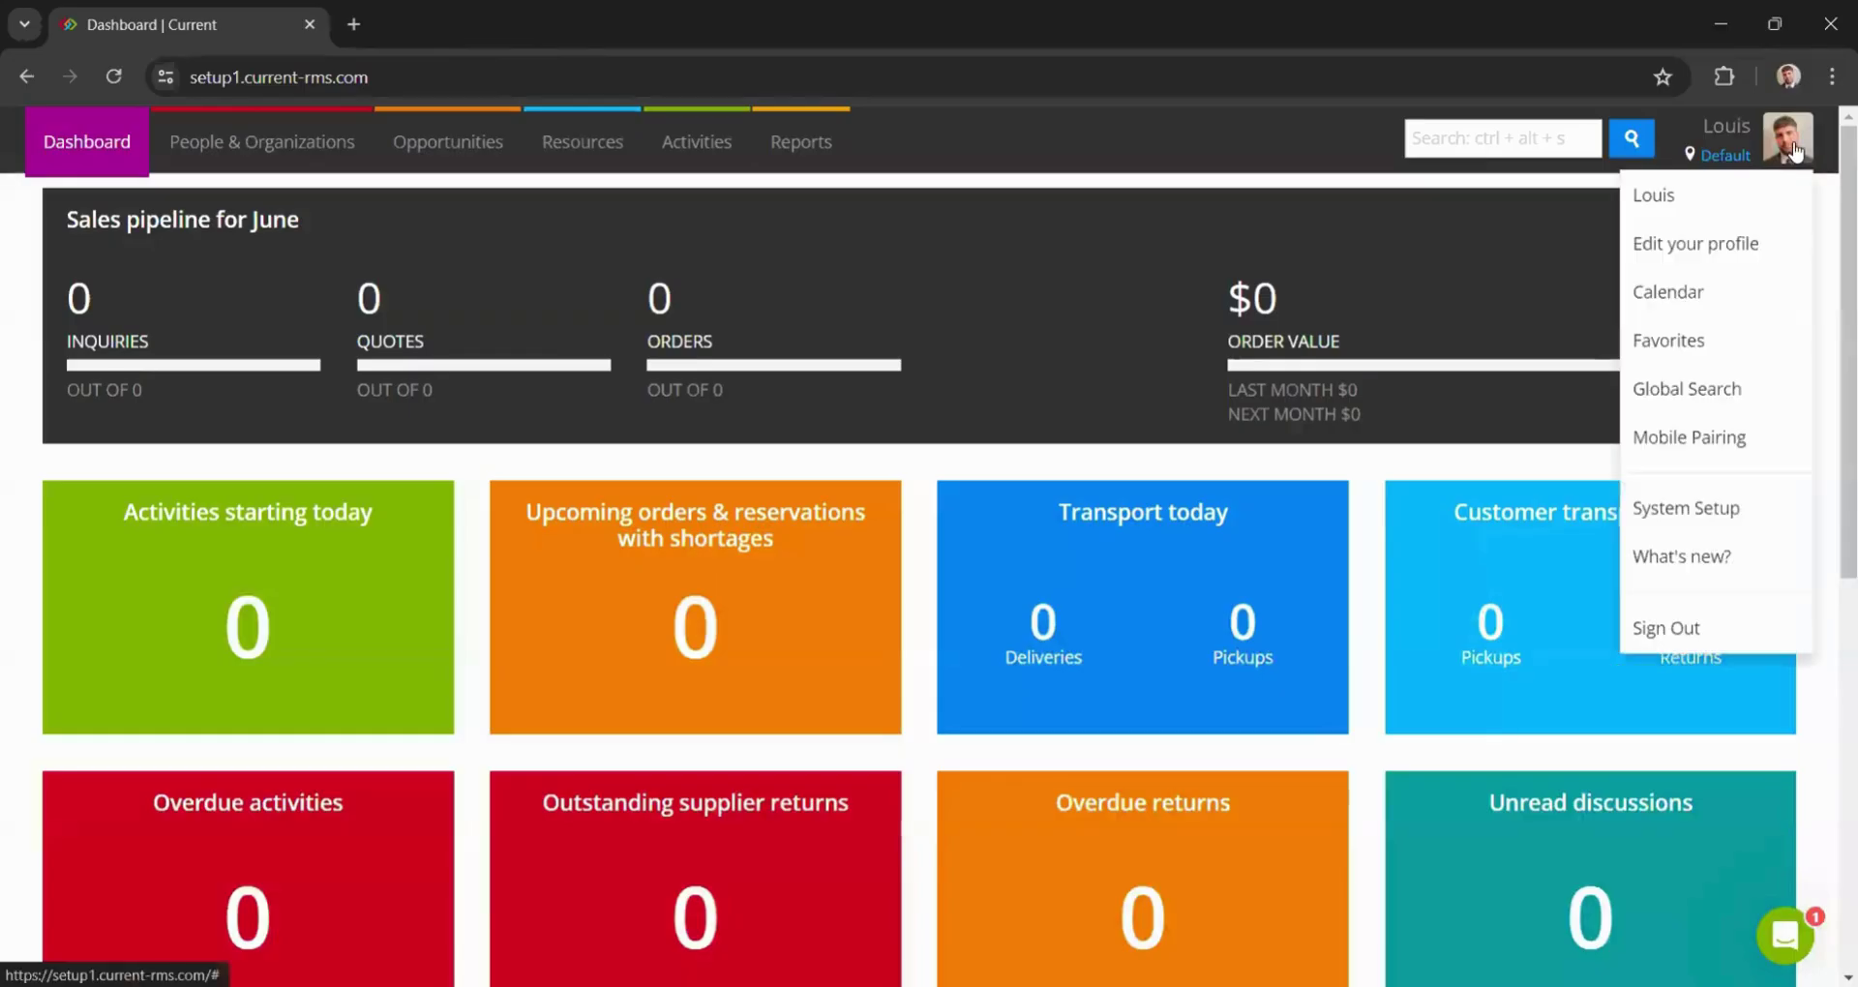
pyautogui.click(1737, 508)
pyautogui.scroll(-16, 383, 613)
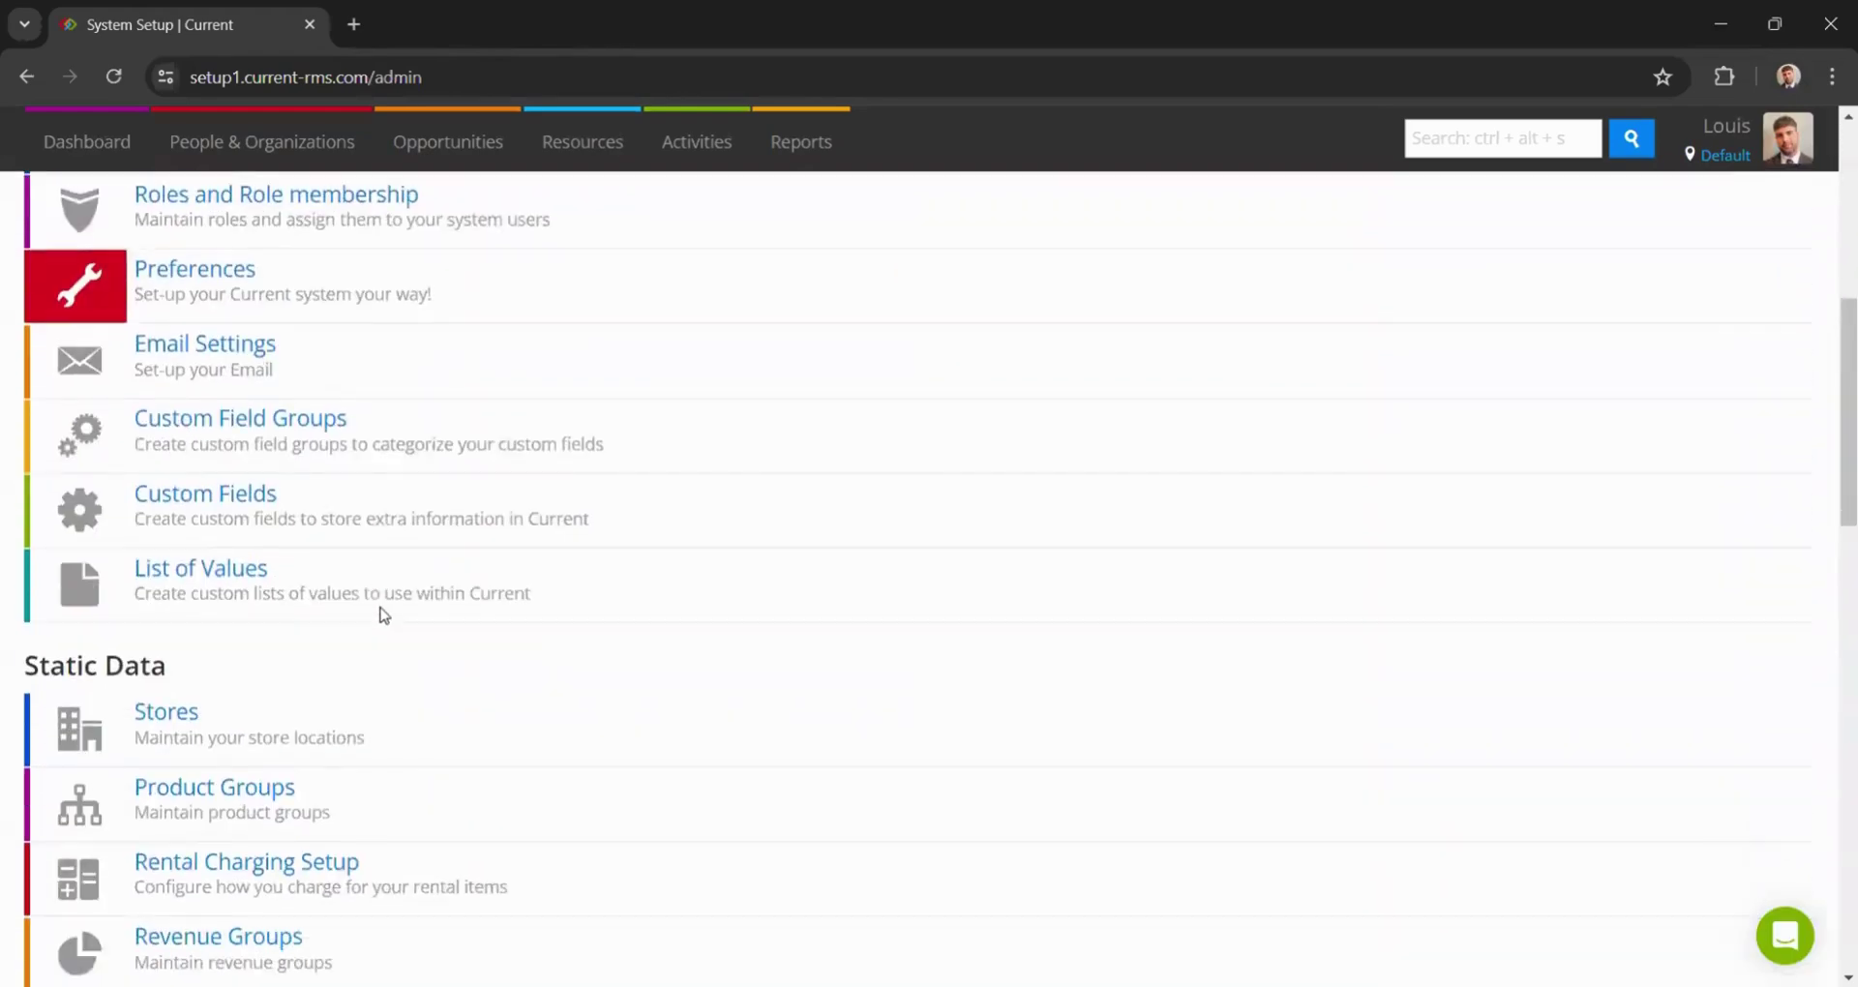
pyautogui.scroll(-3, 384, 613)
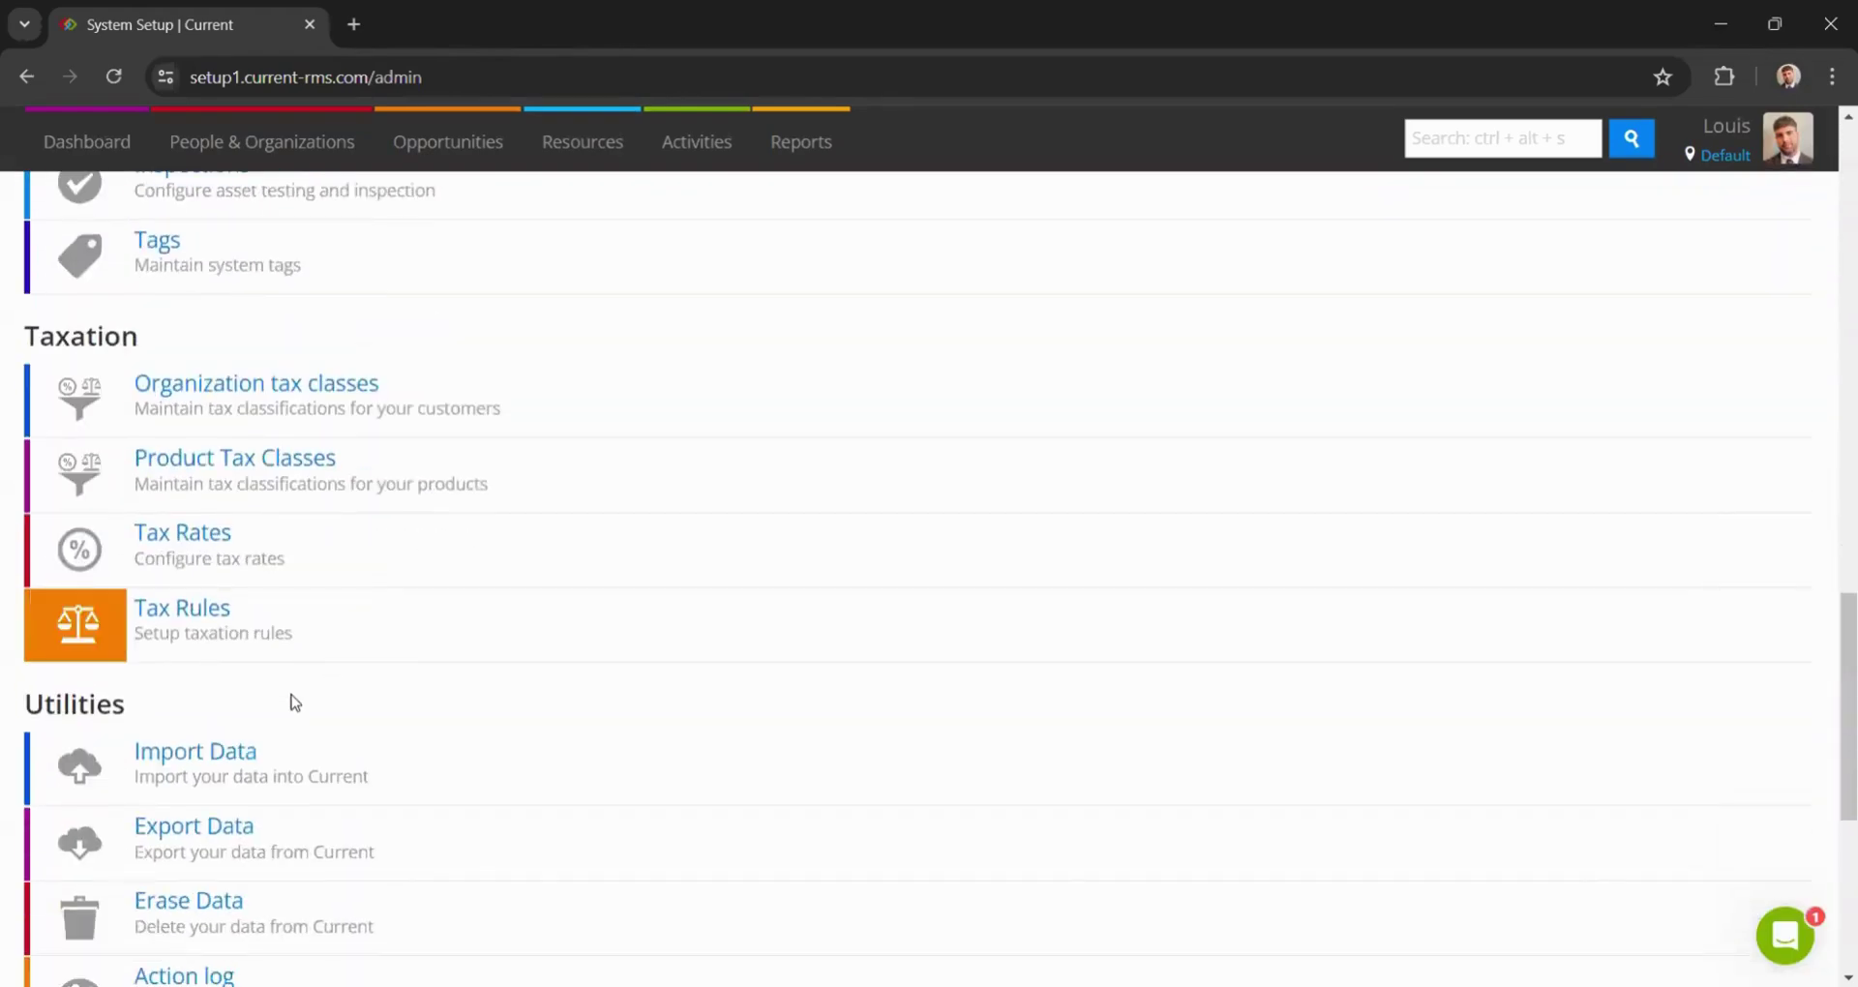
pyautogui.click(253, 751)
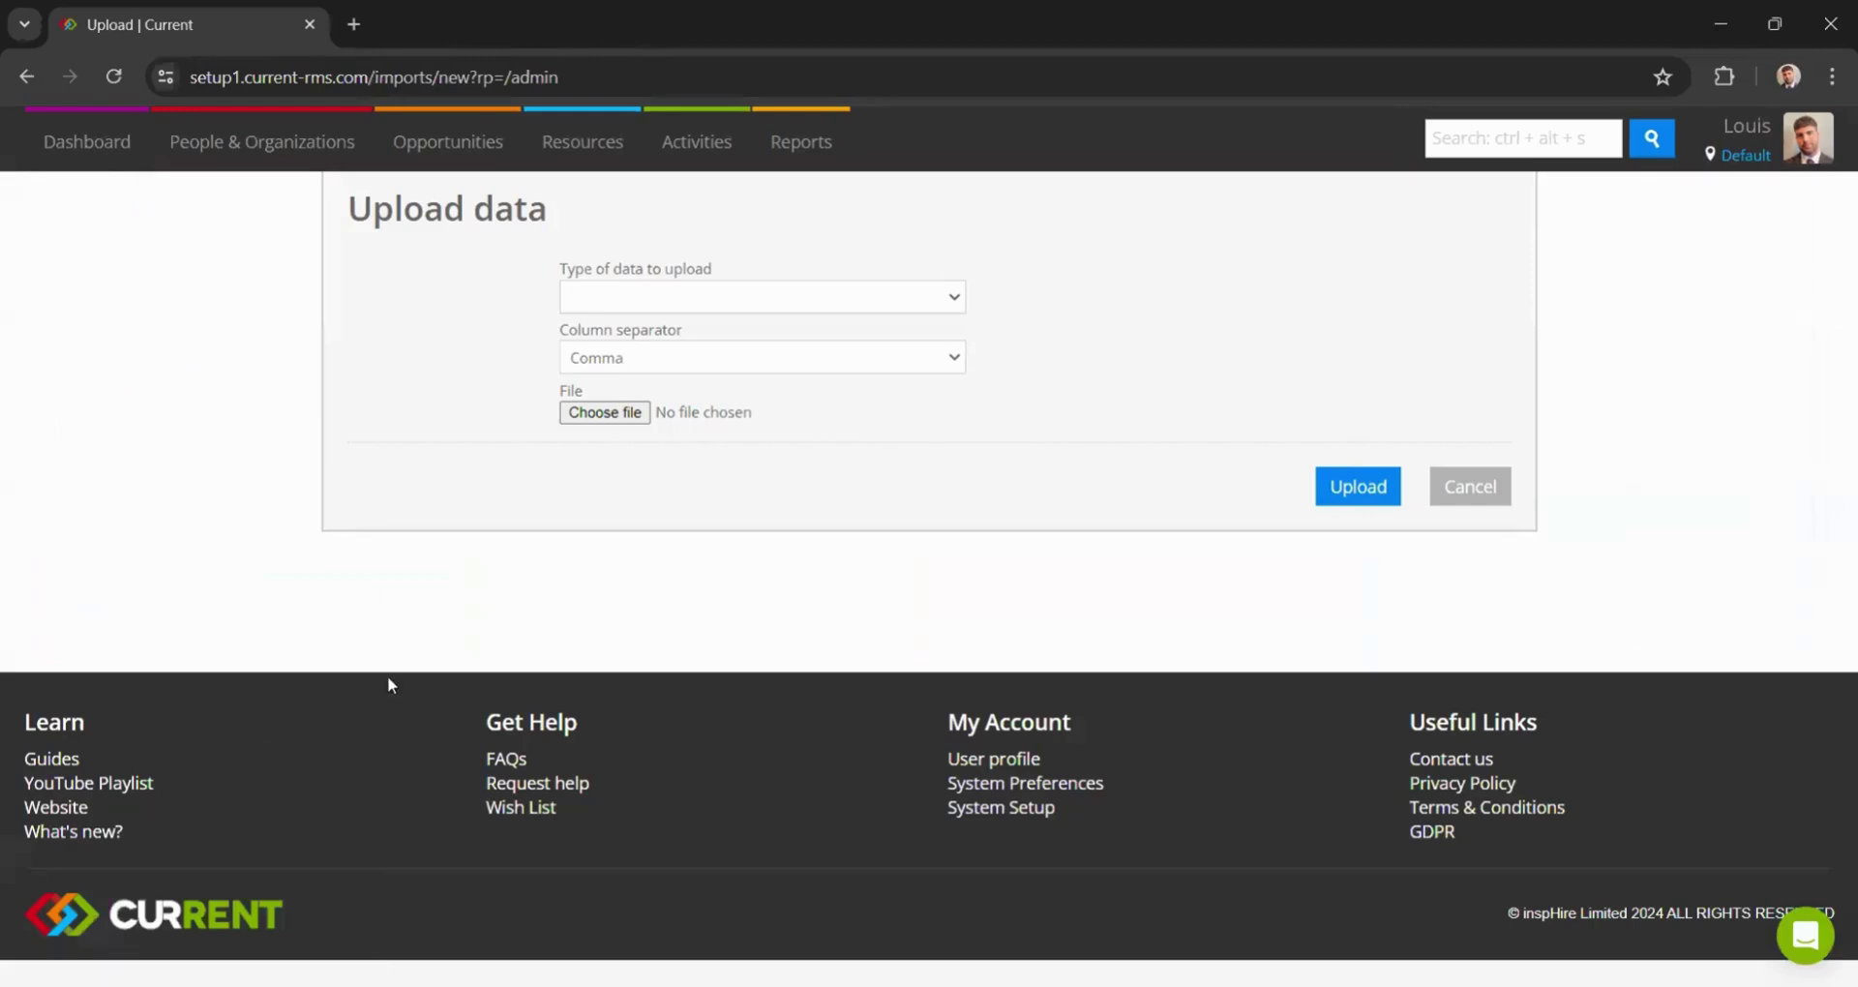
# - Set the data type to Product and attach Setup- Product import.csv
pyautogui.click(636, 304)
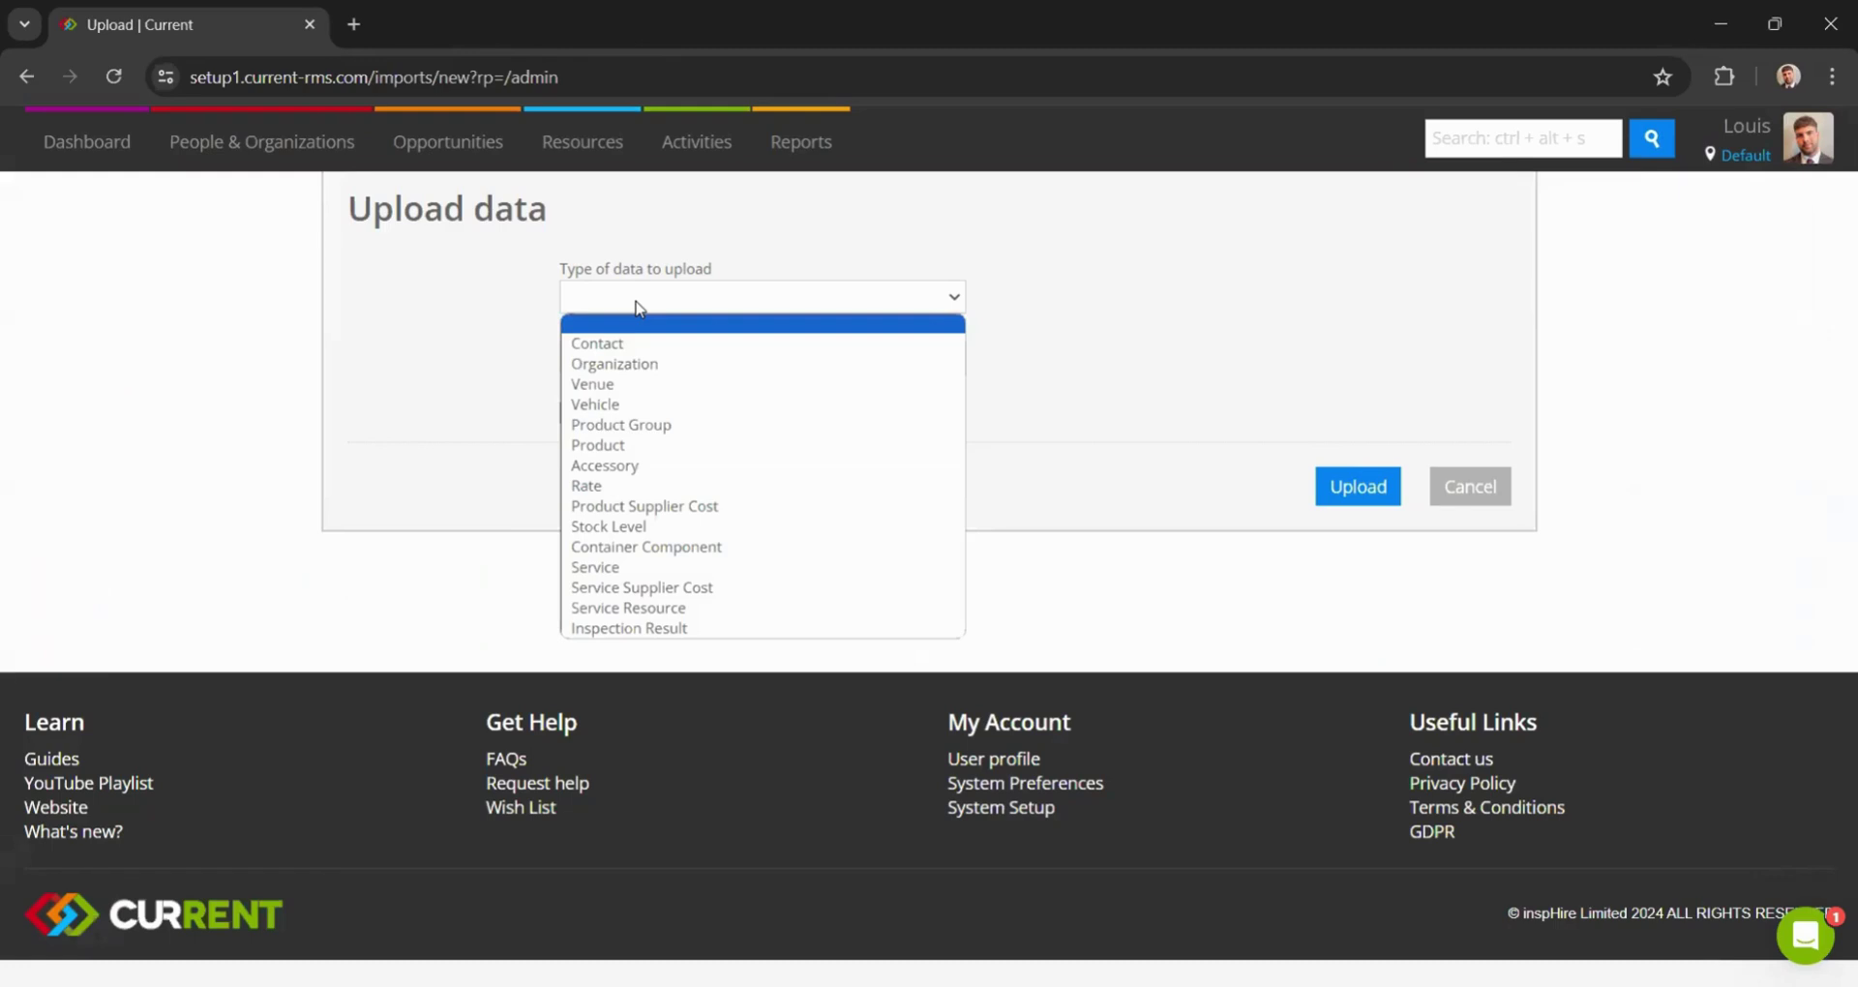
pyautogui.click(627, 447)
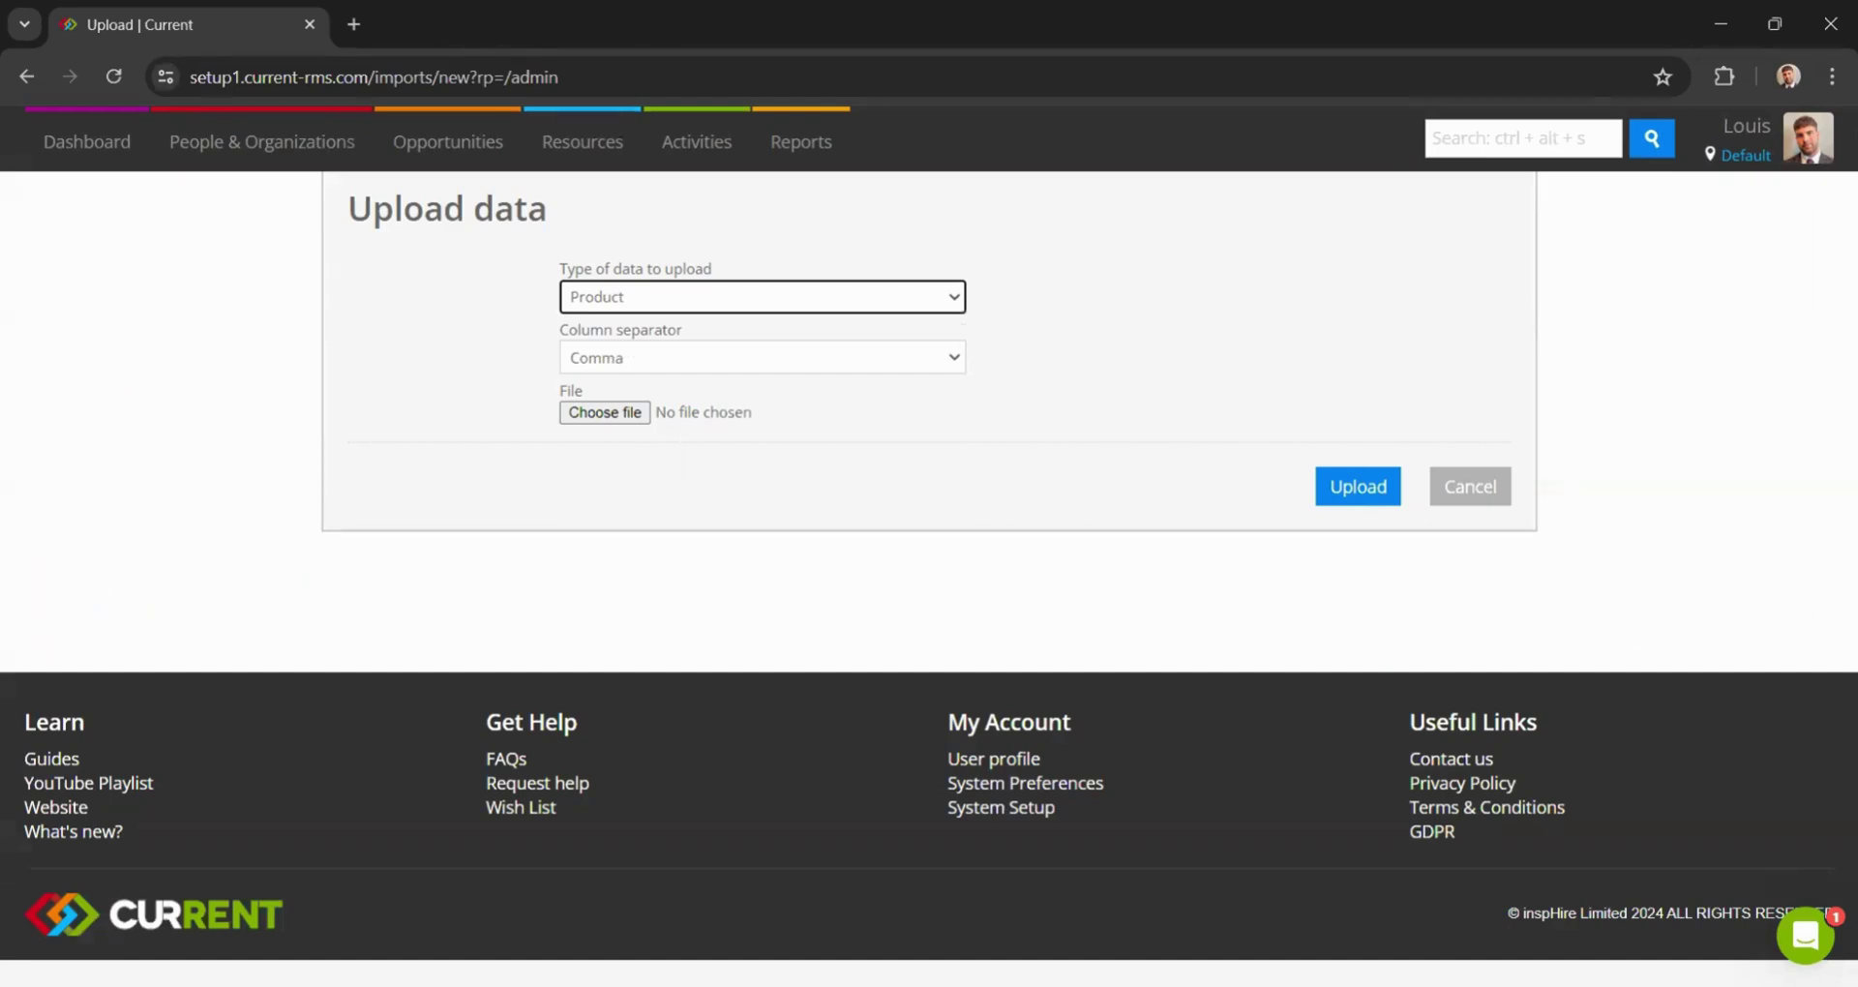
pyautogui.click(1352, 601)
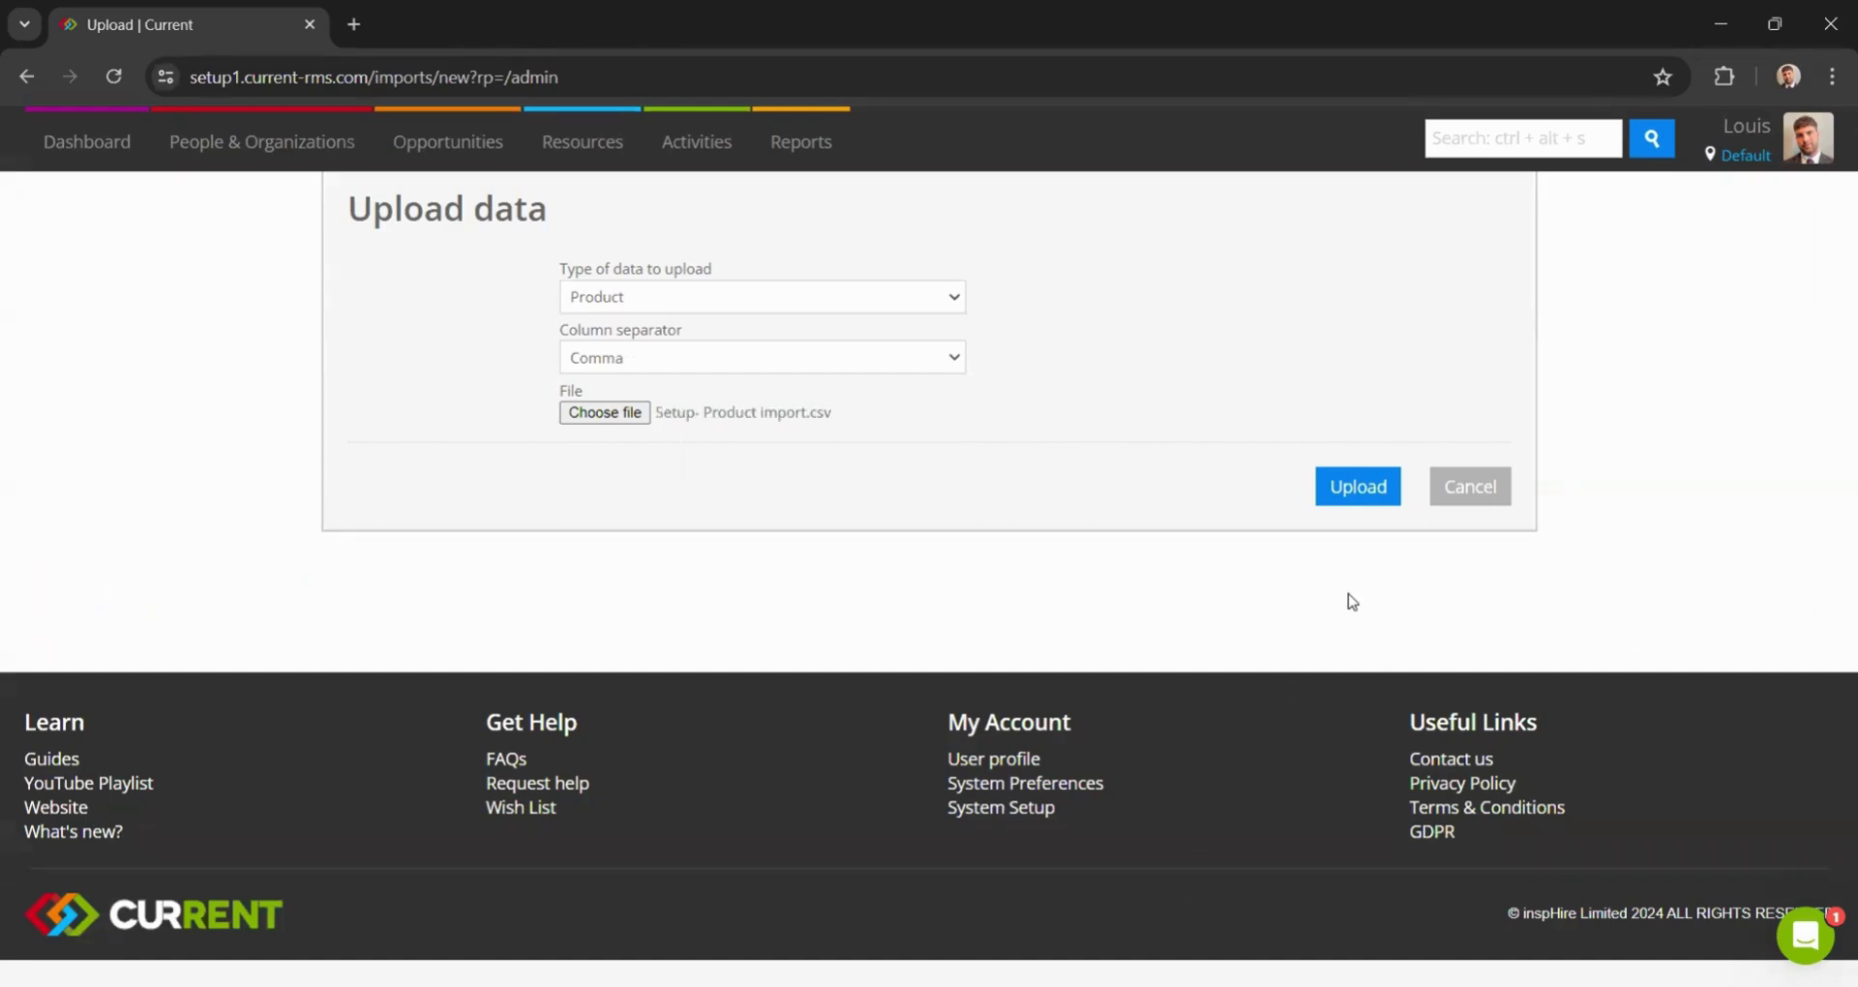
# - Upload the product CSV and accept the column mapping, creating 2 products
pyautogui.click(1333, 491)
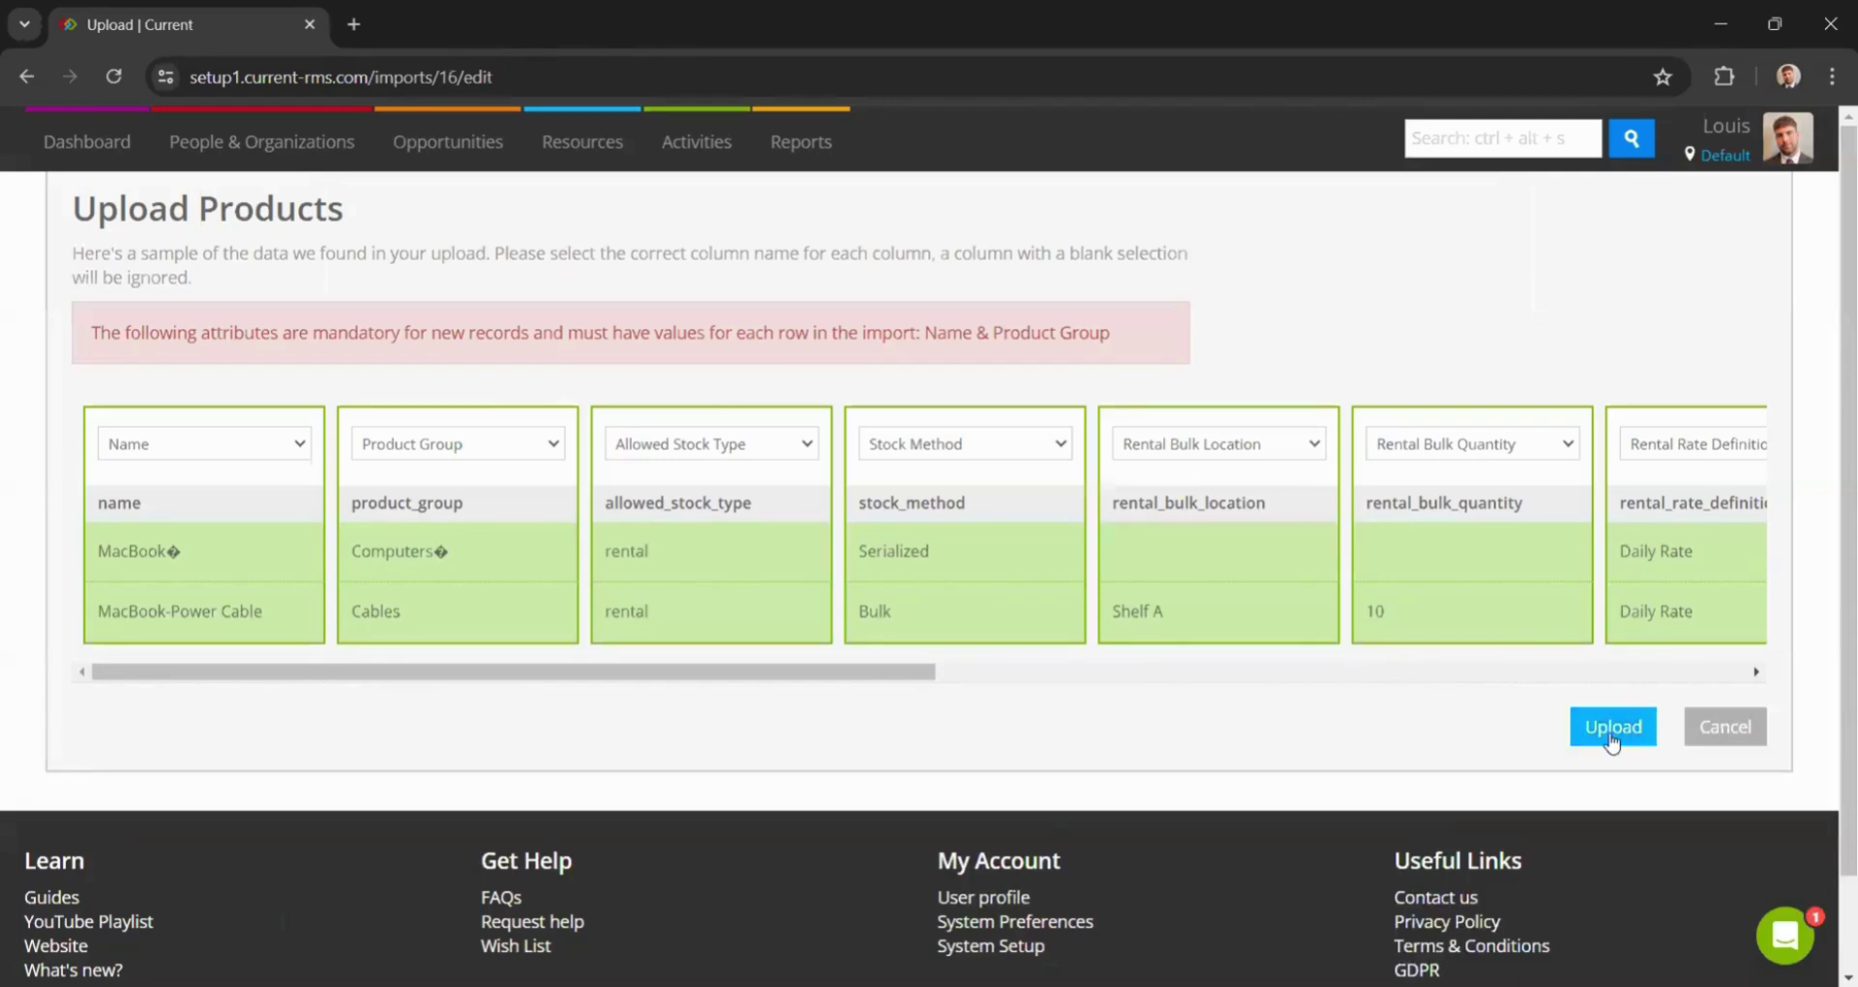
pyautogui.click(1610, 739)
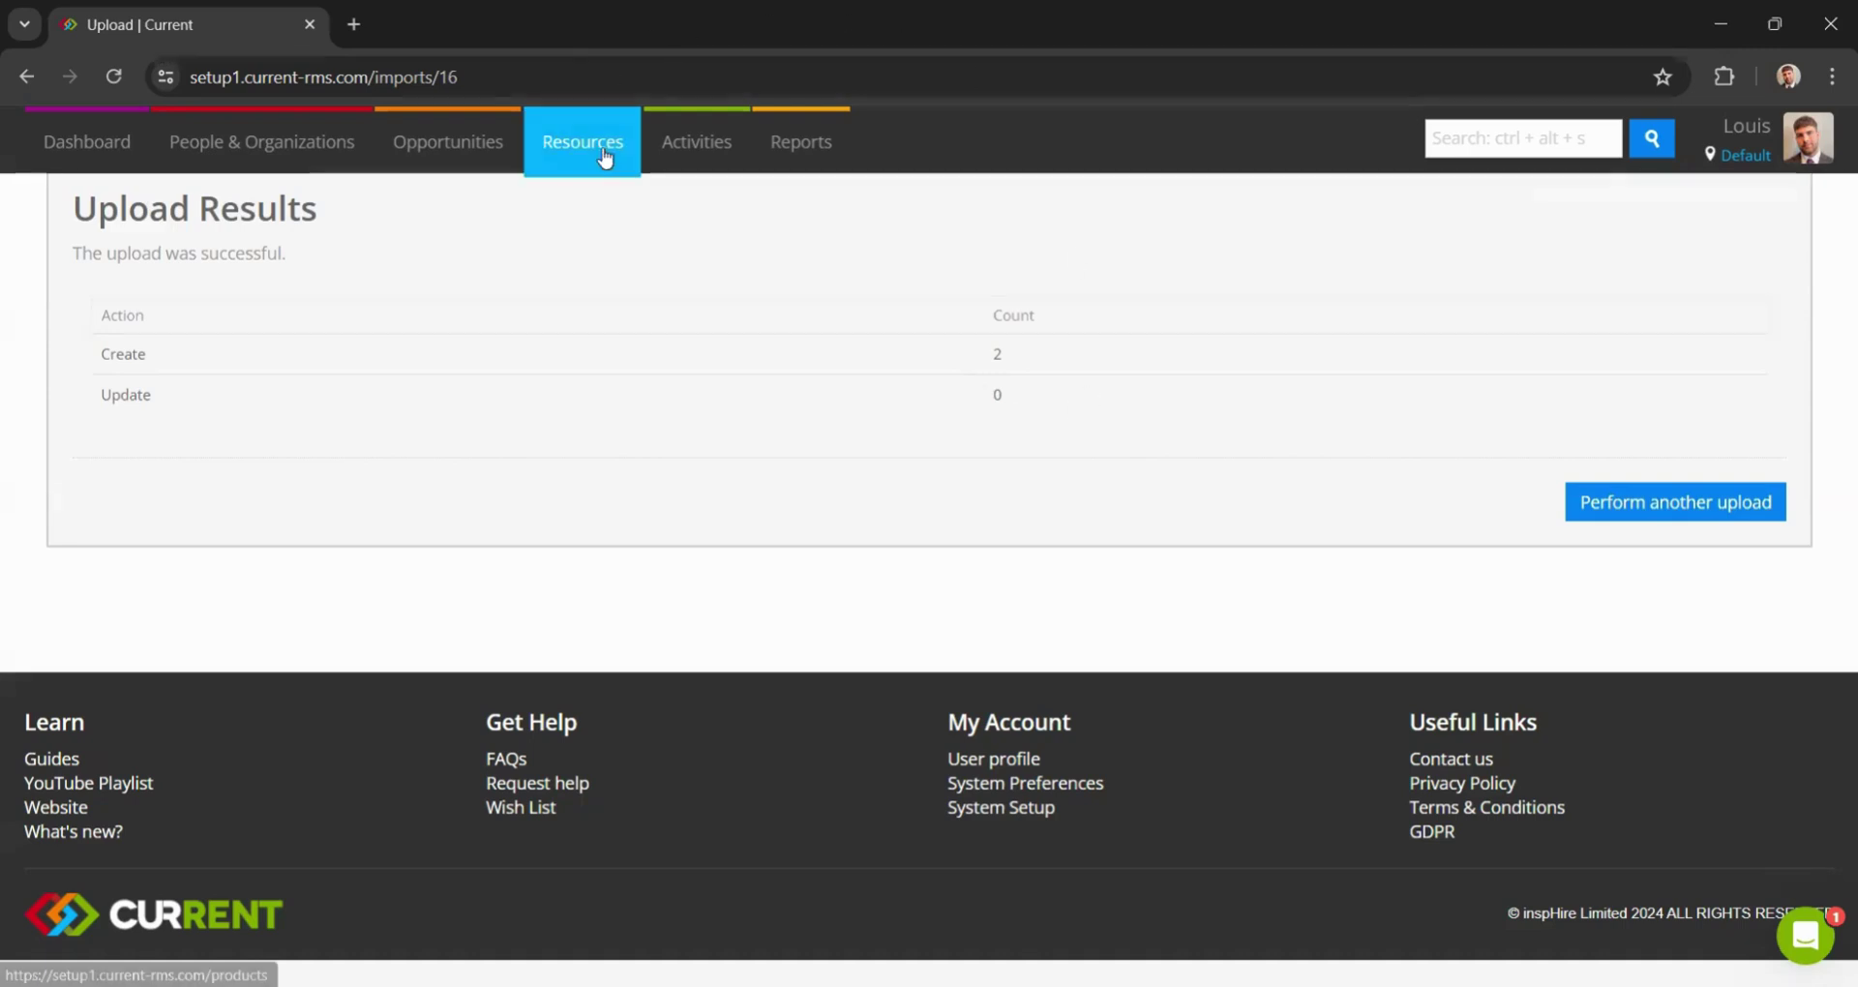
# - Open Resources > Products to see MacBook and MacBook-Power Cable among the 5 products
pyautogui.moveTo(605, 156)
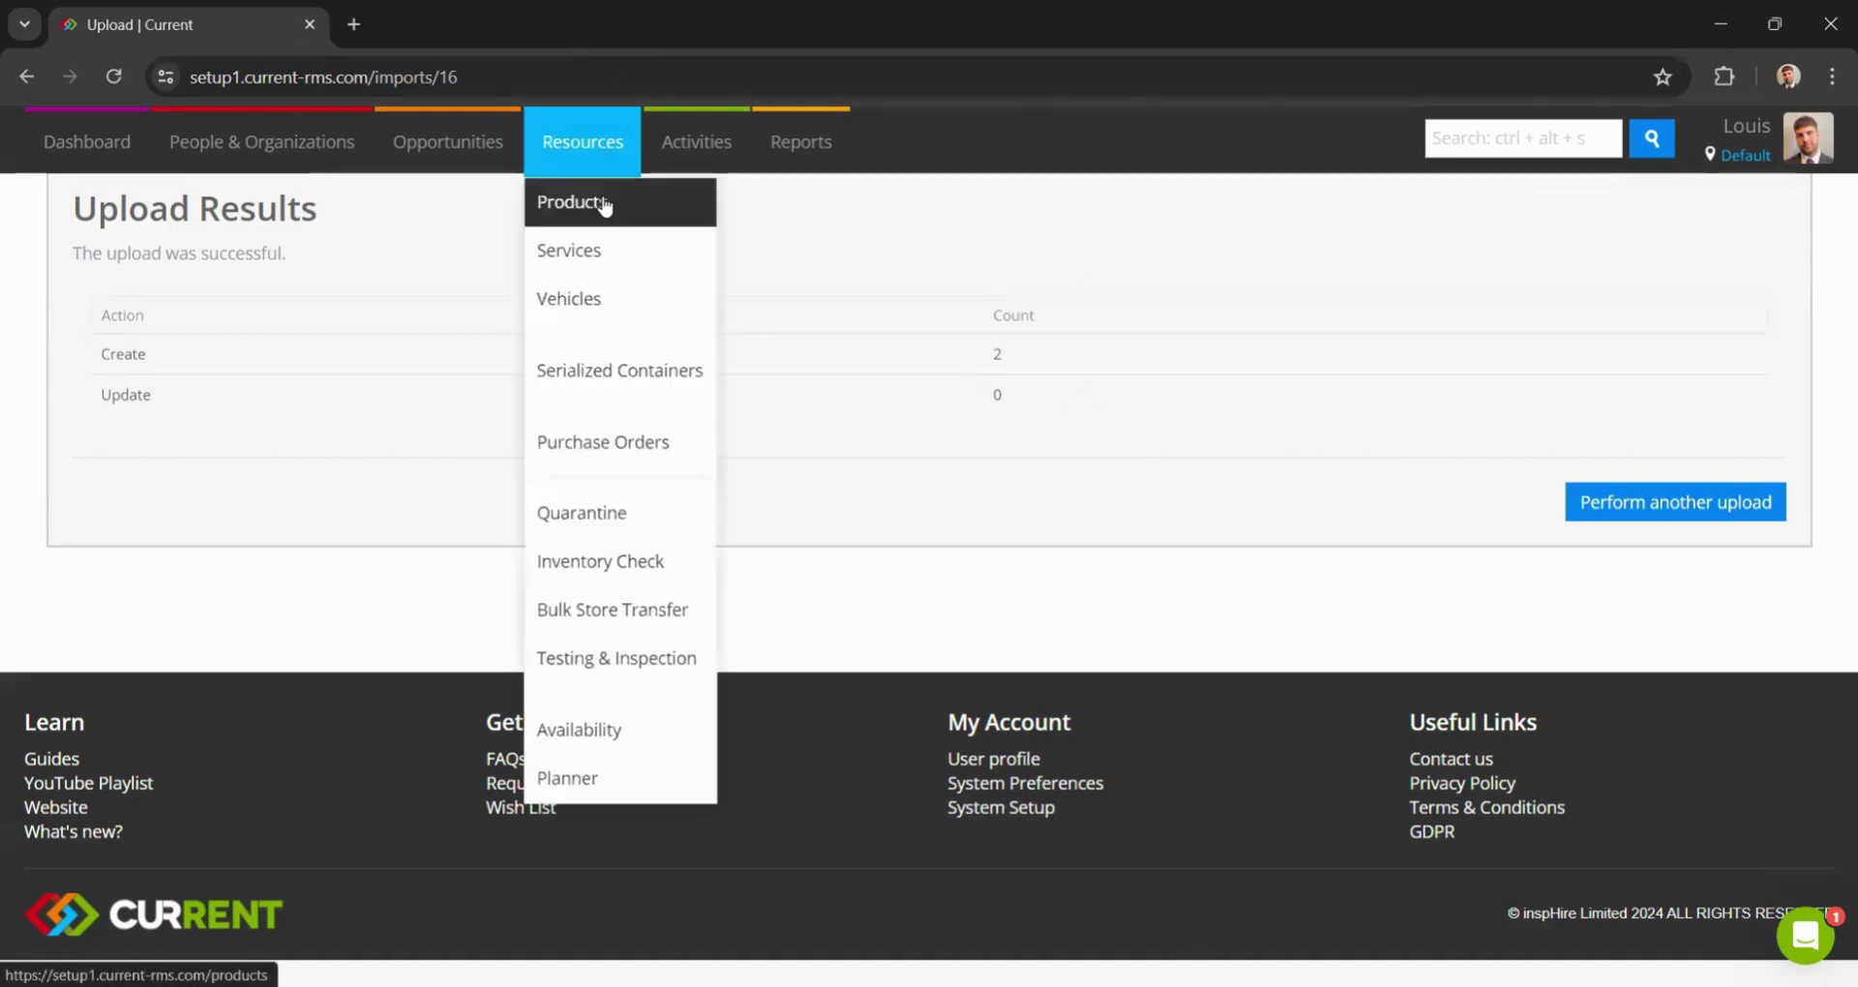
pyautogui.click(601, 194)
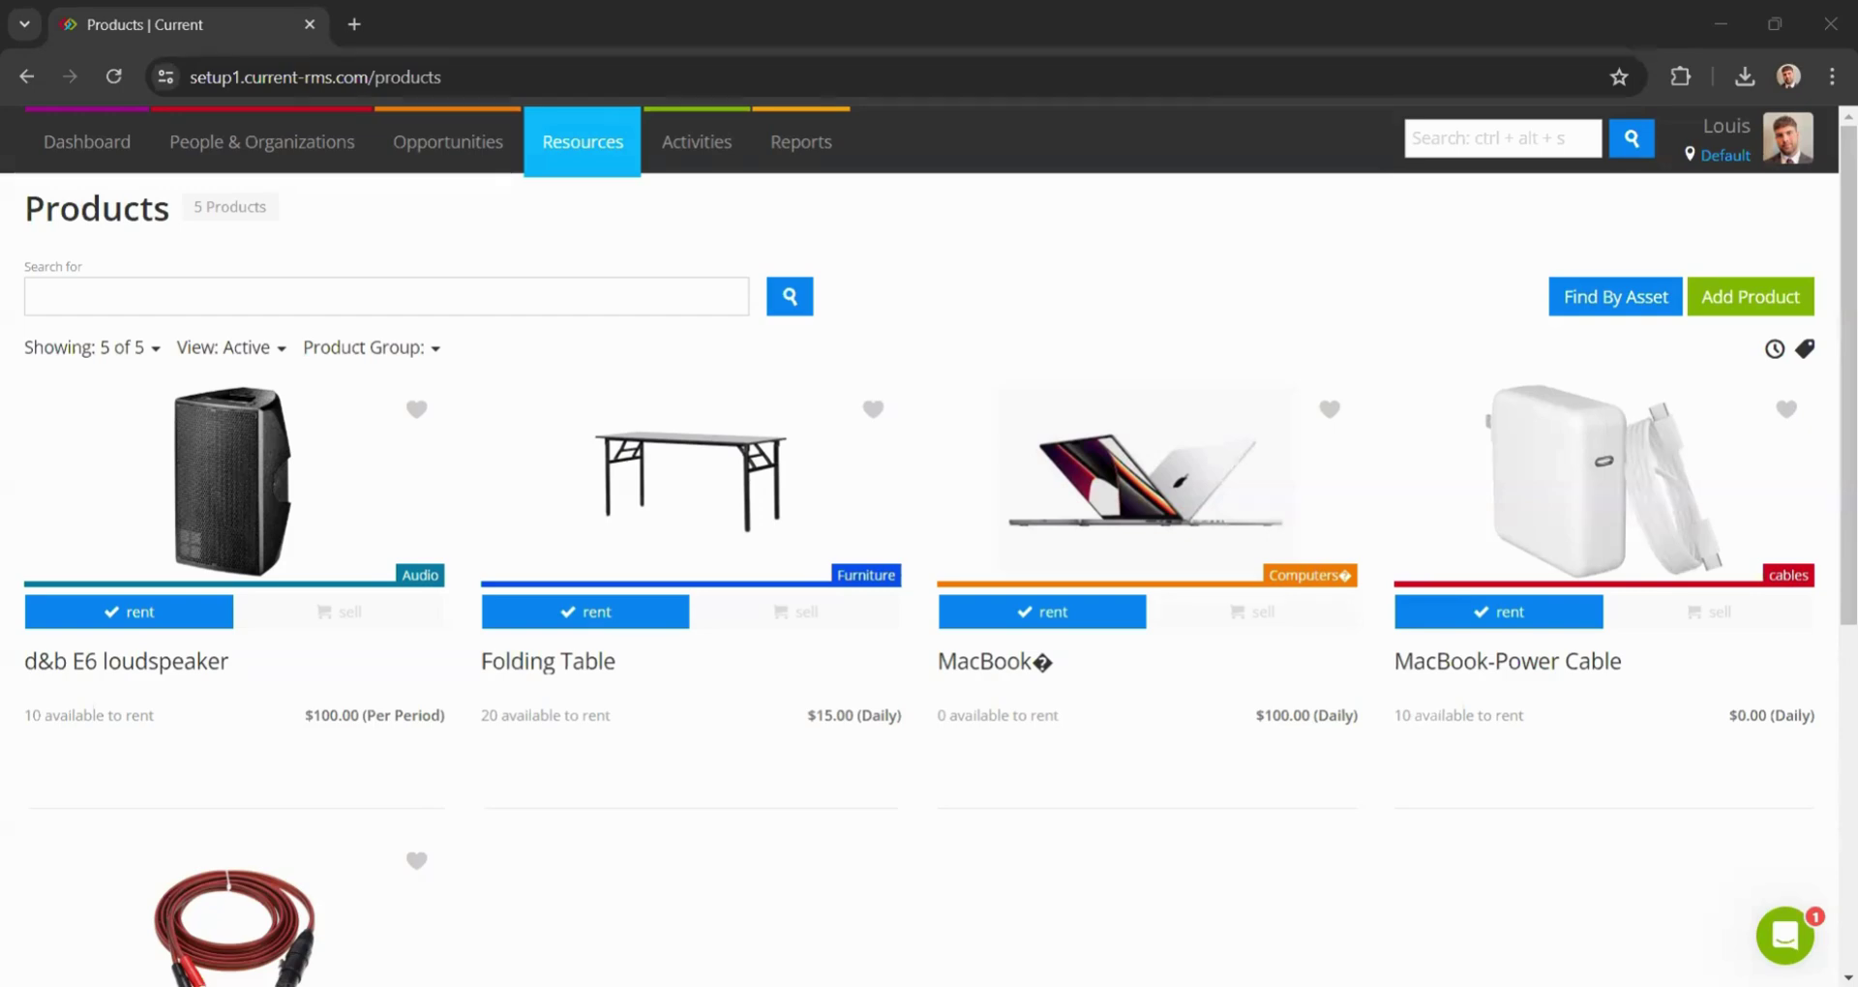
# - Paste MacBook into the stock level sheet's Product column and fill it down to row 6
pyautogui.hotkey('alt', 'Tab')
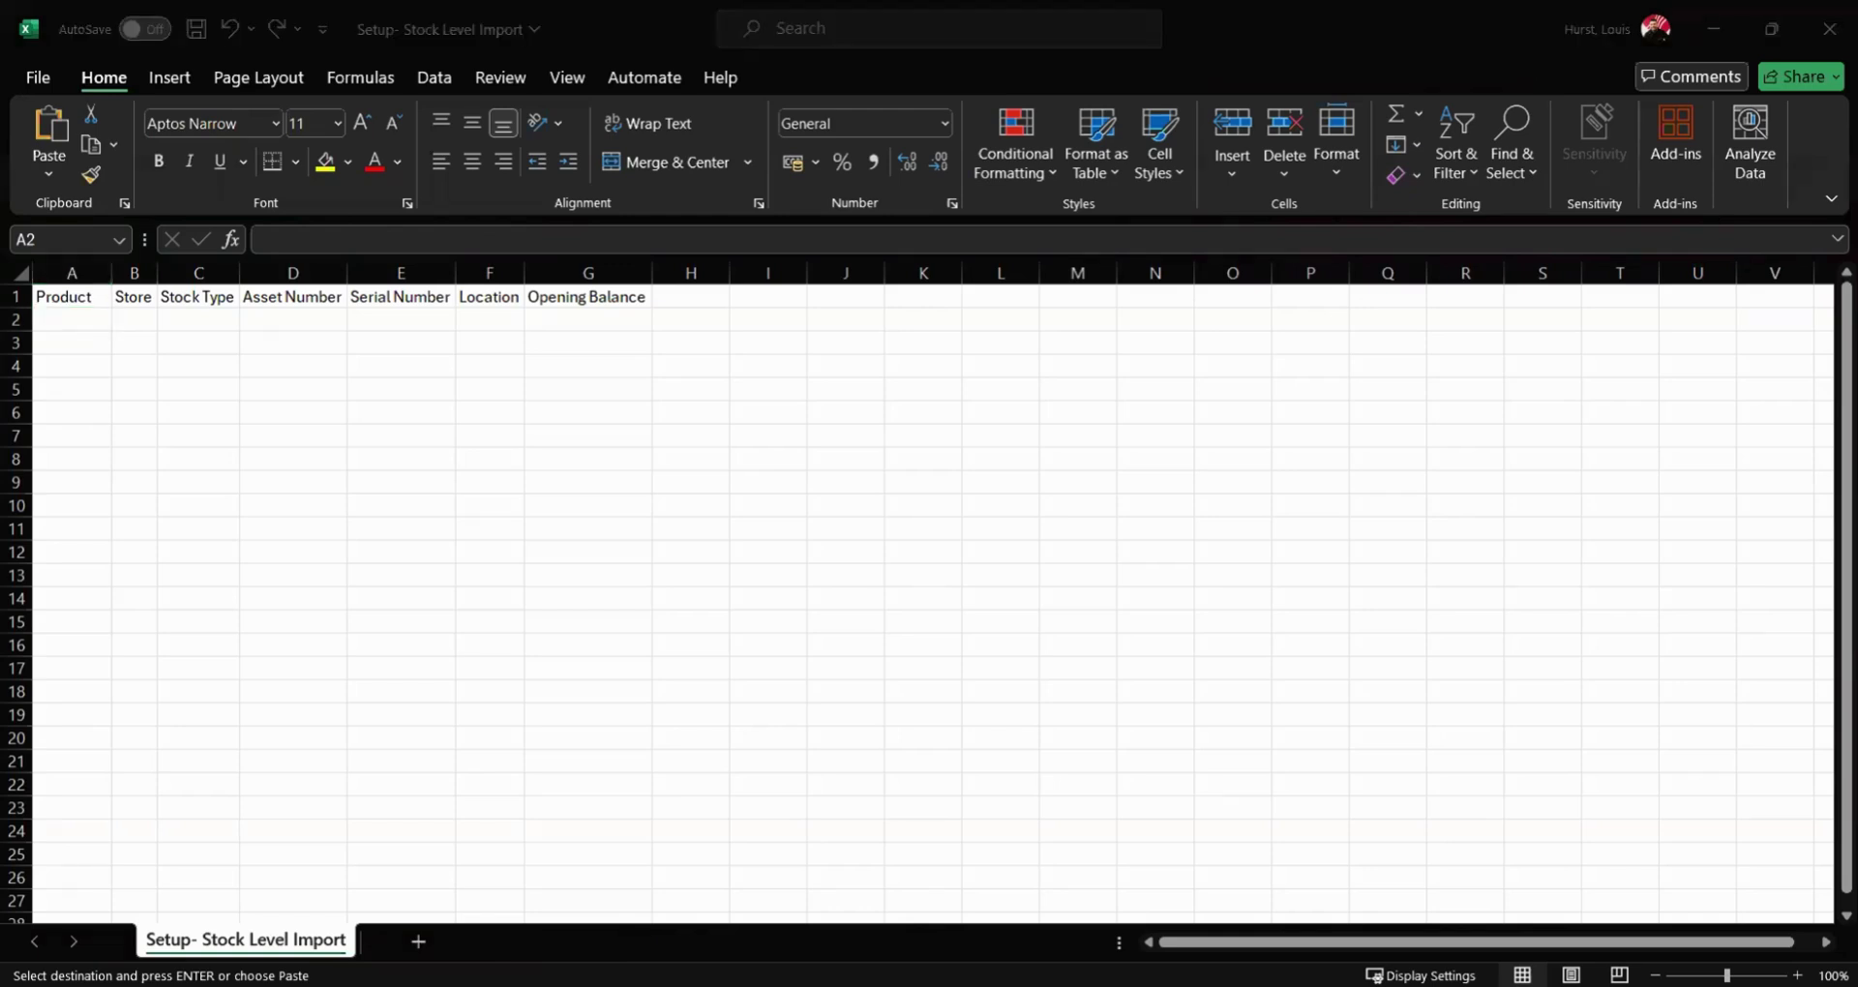
pyautogui.hotkey('alt', 'Tab')
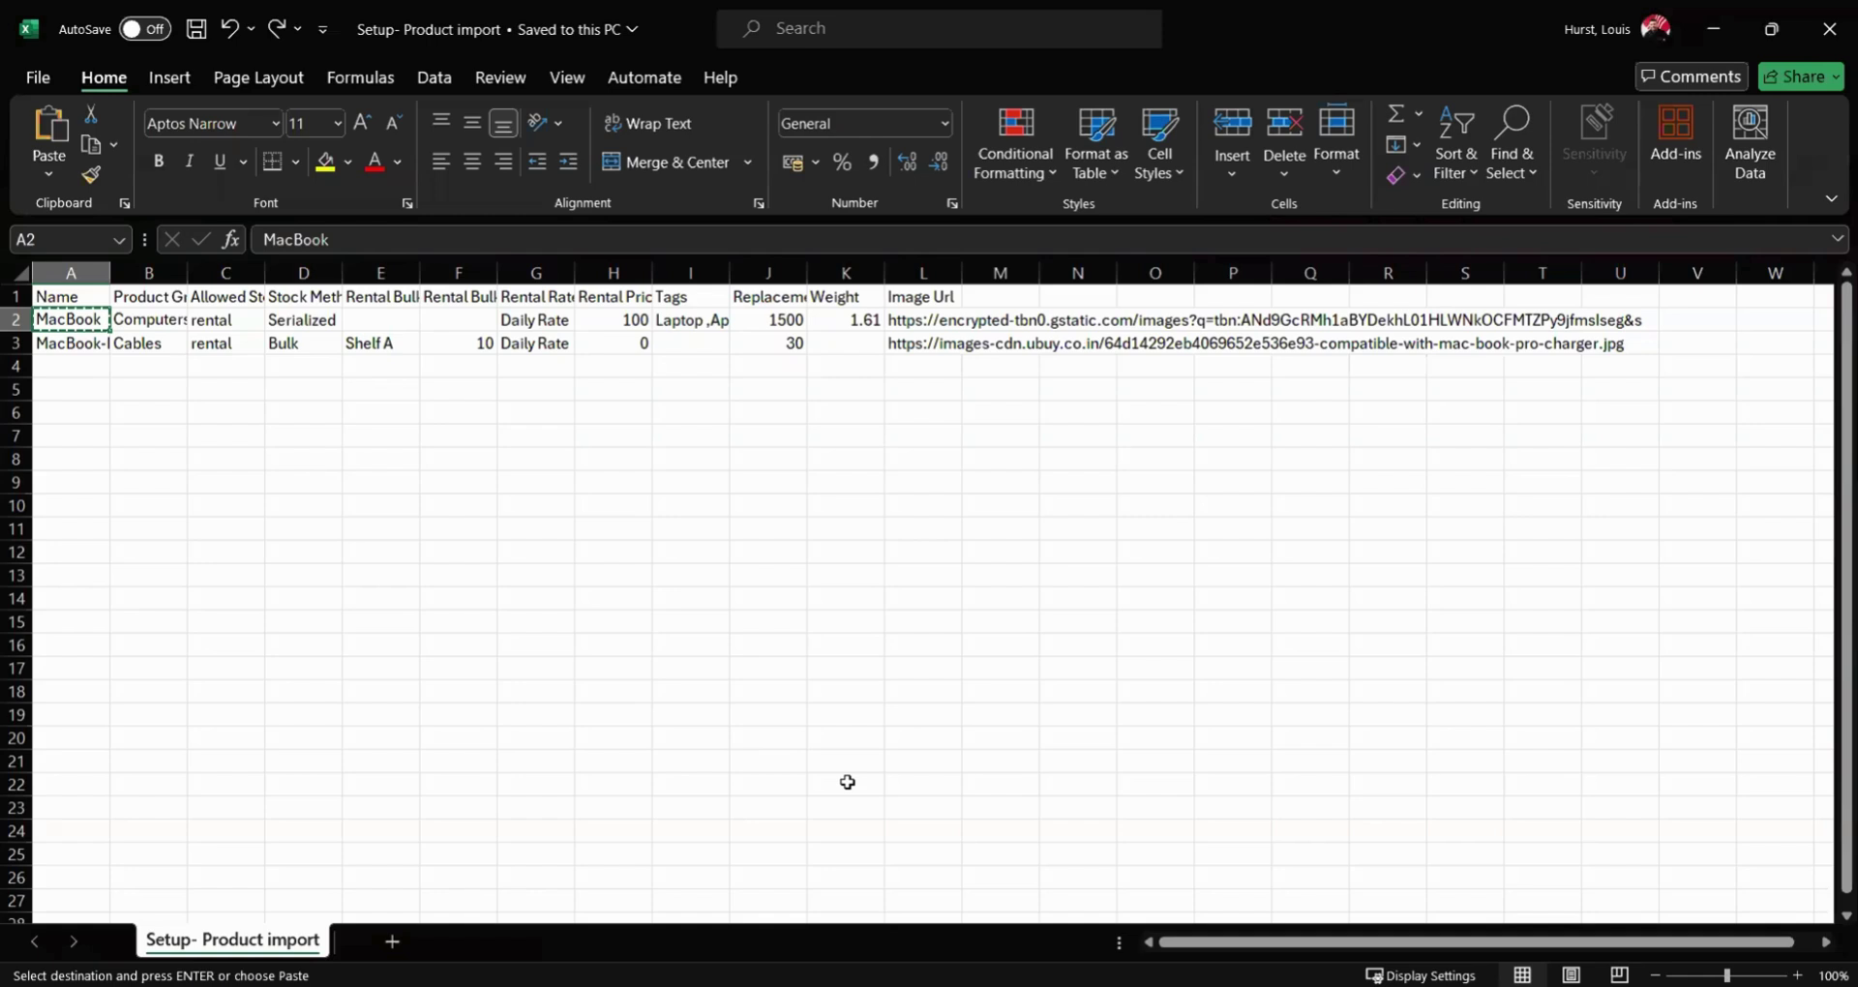
pyautogui.hotkey('alt', 'Tab')
pyautogui.hotkey('ctrl', 'v')
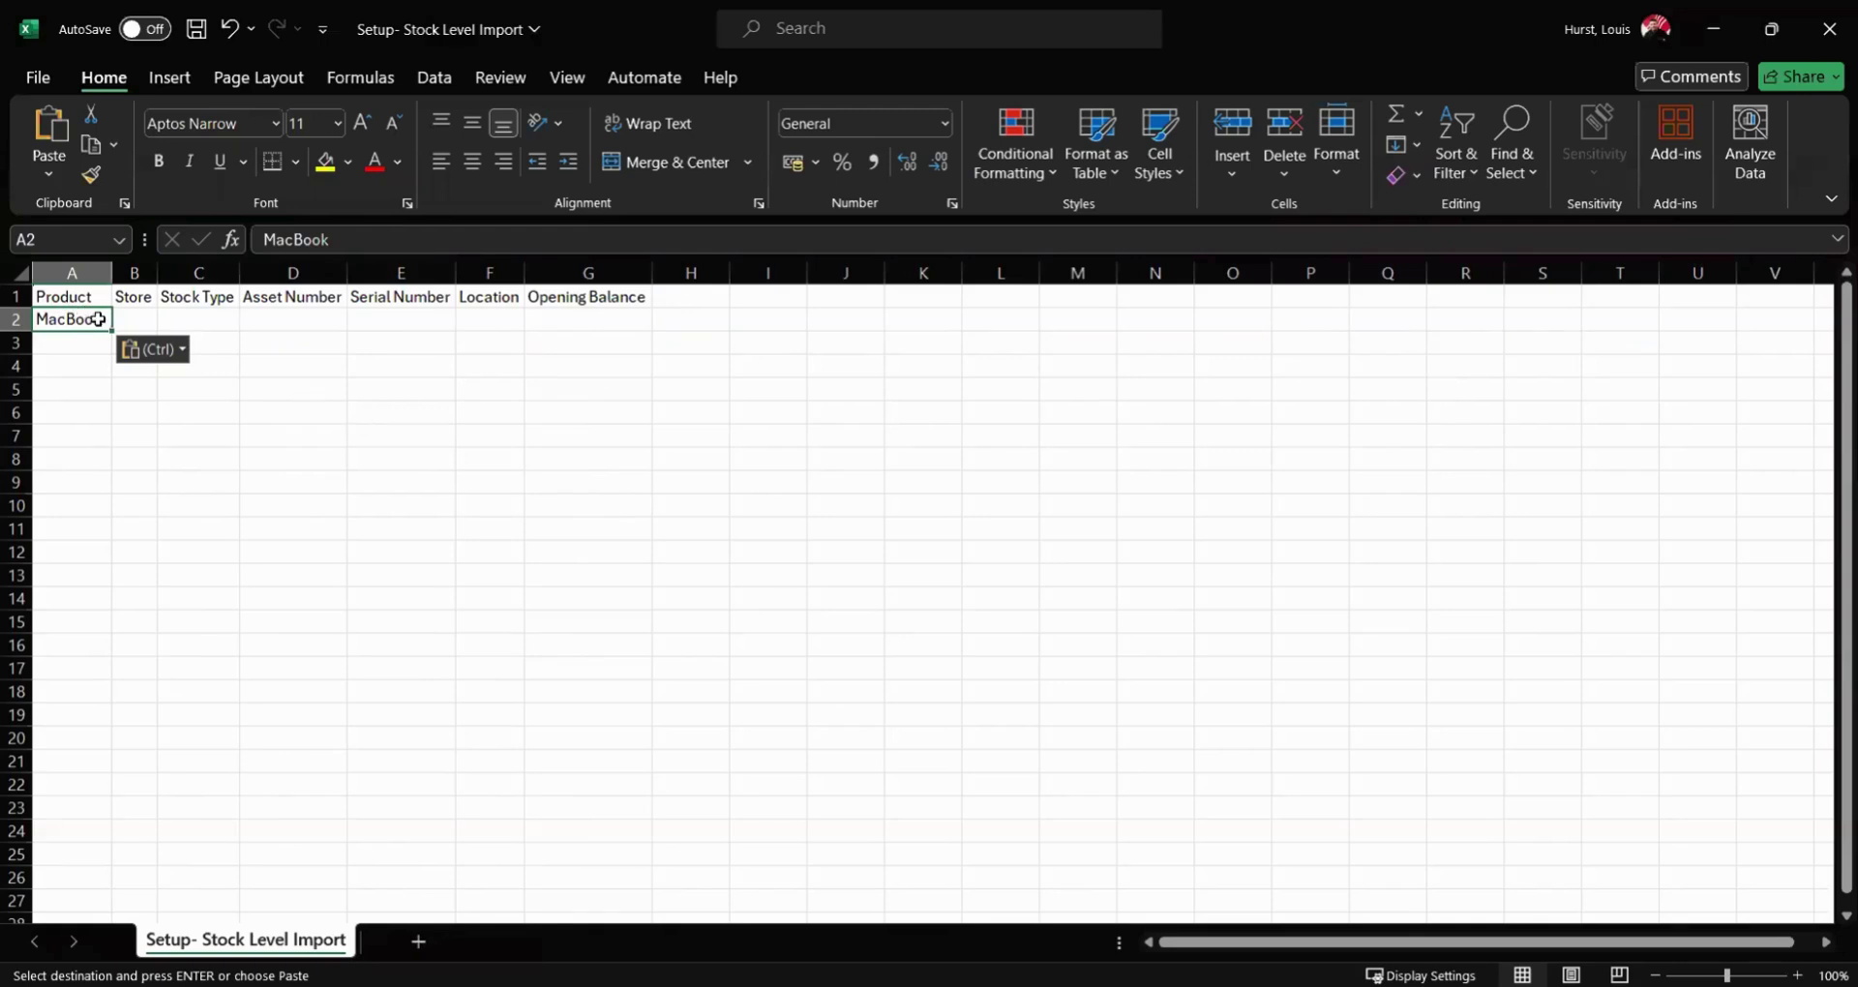
pyautogui.moveTo(112, 331); pyautogui.dragTo(99, 419)
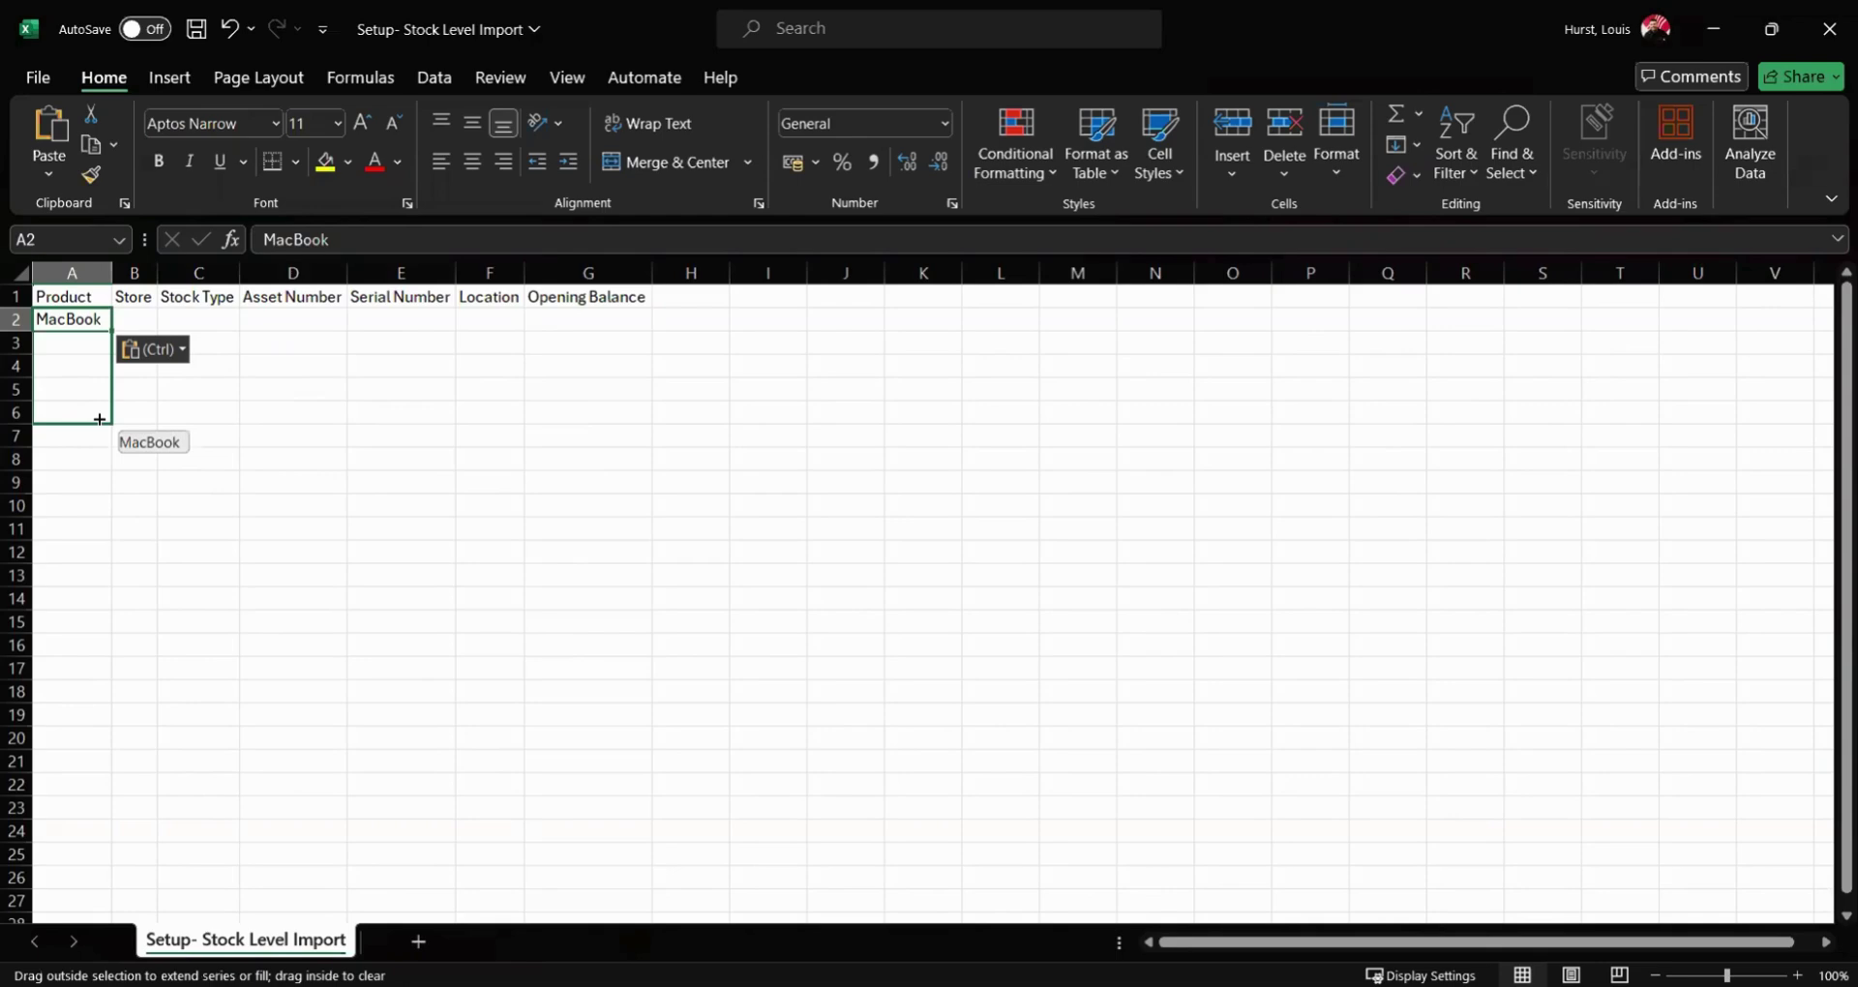
pyautogui.moveTo(100, 419); pyautogui.dragTo(100, 419)
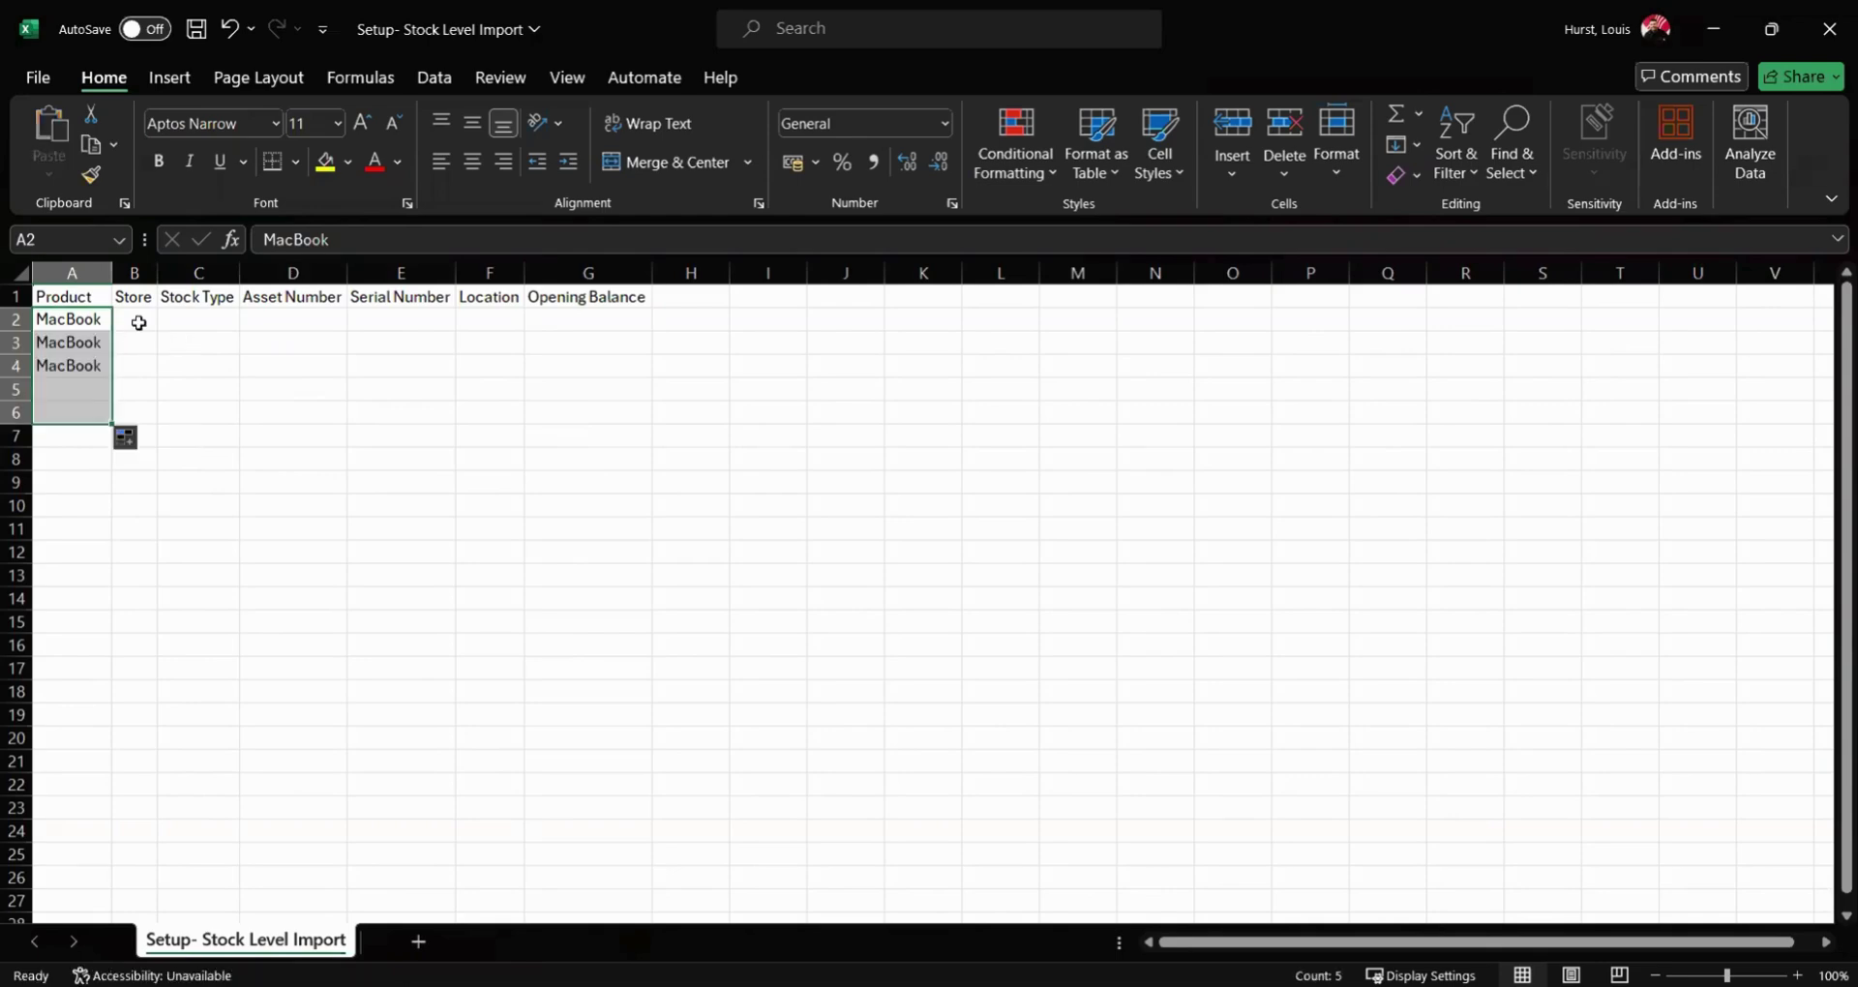
pyautogui.moveTo(158, 273); pyautogui.dragTo(183, 267)
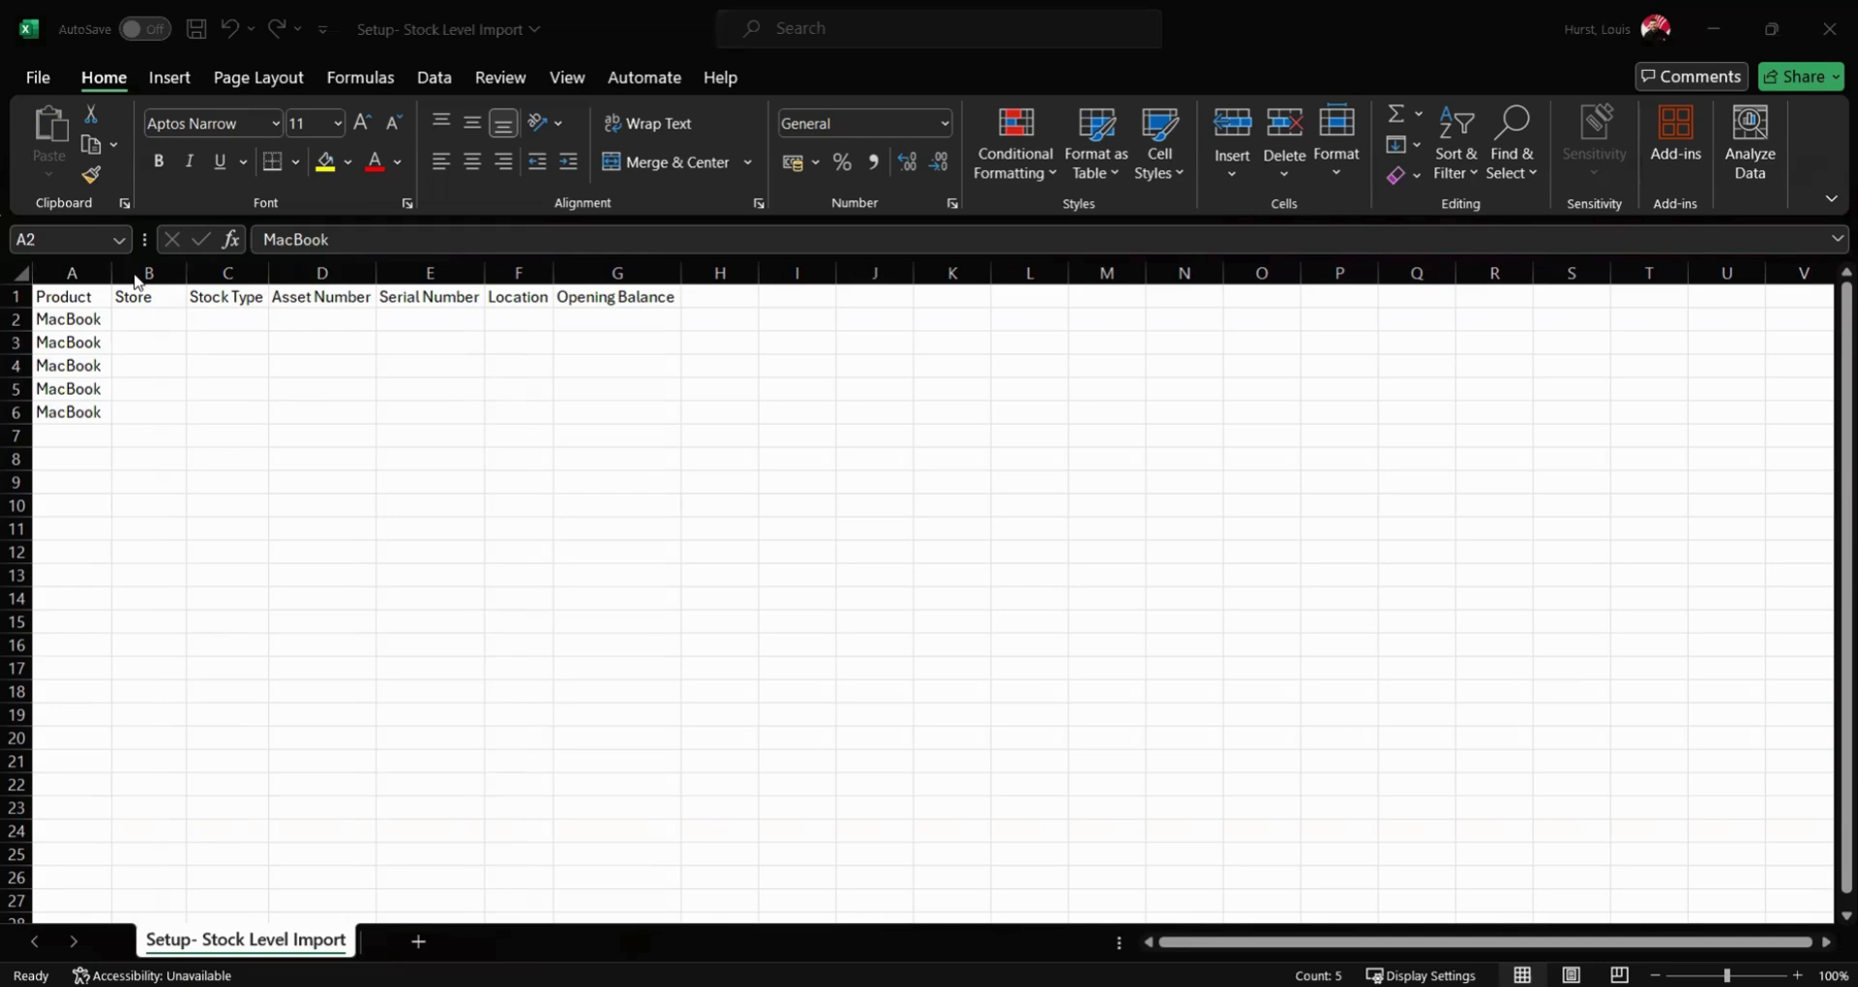
# - Fill Store with default and Stock Type with rental for all five MacBook rows
pyautogui.click(130, 318)
pyautogui.hotkey('ctrl', 'v')
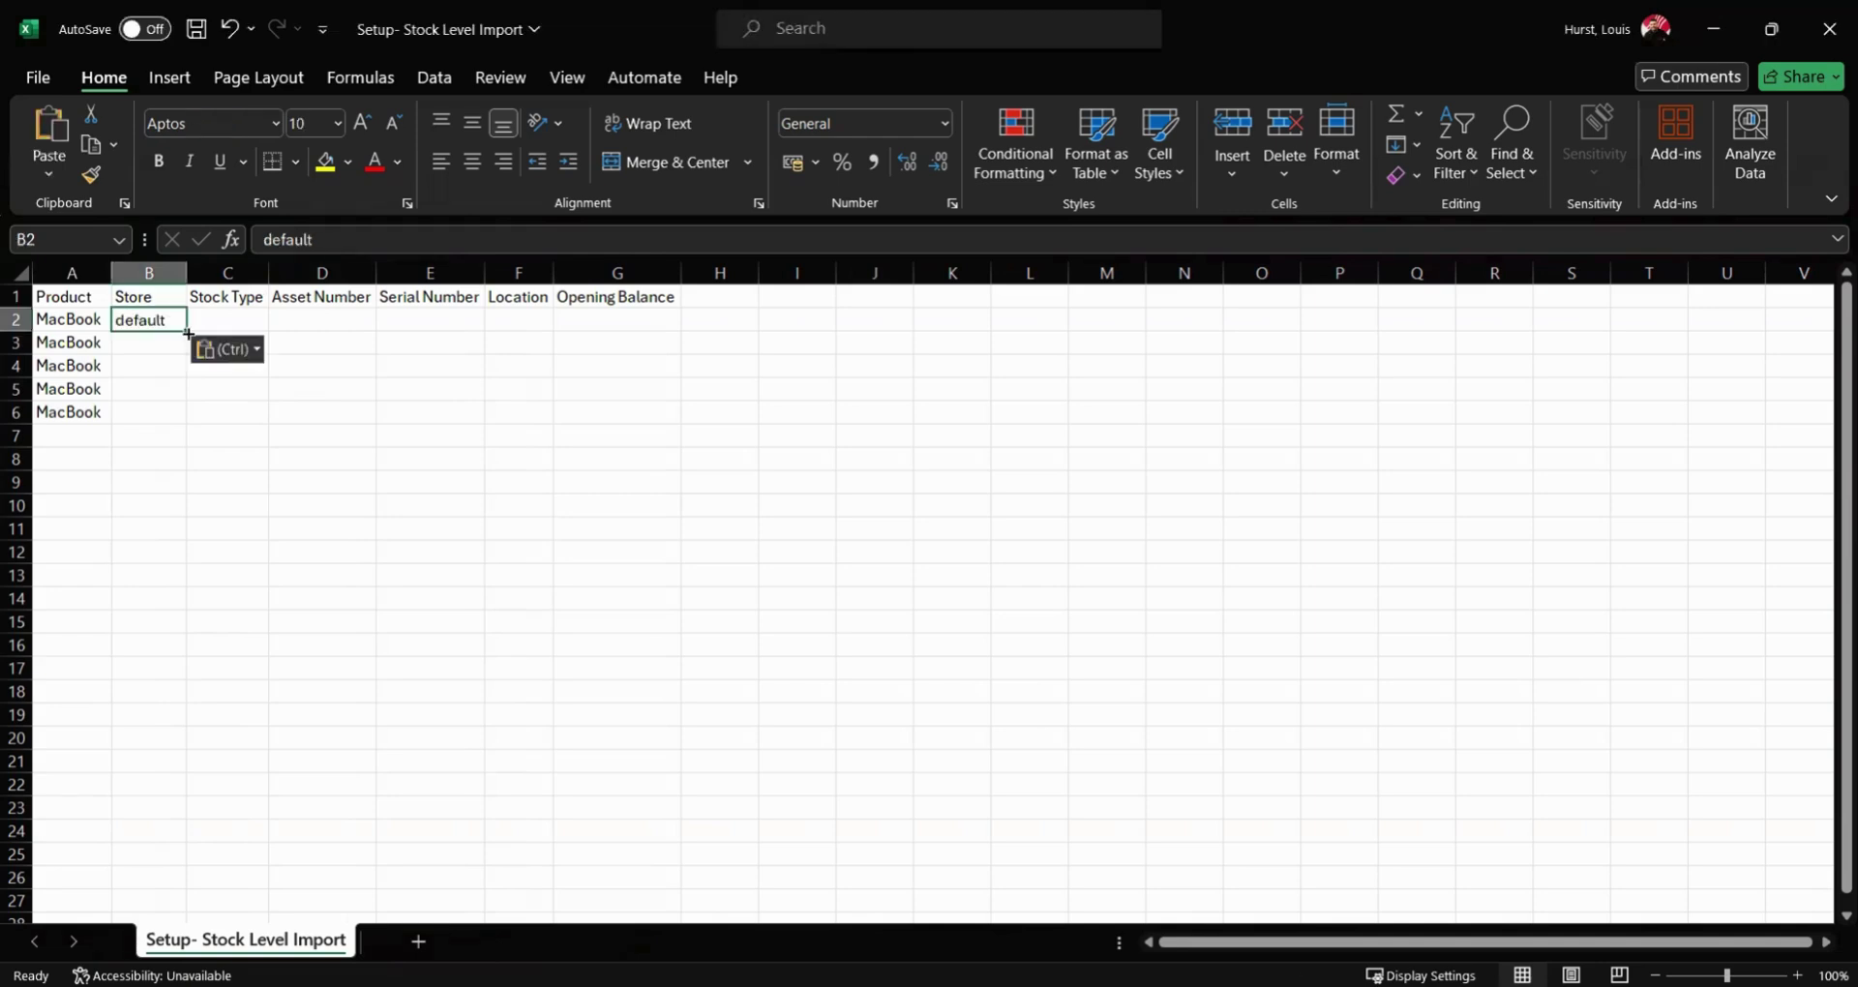
pyautogui.moveTo(183, 344); pyautogui.dragTo(175, 416)
pyautogui.click(220, 322)
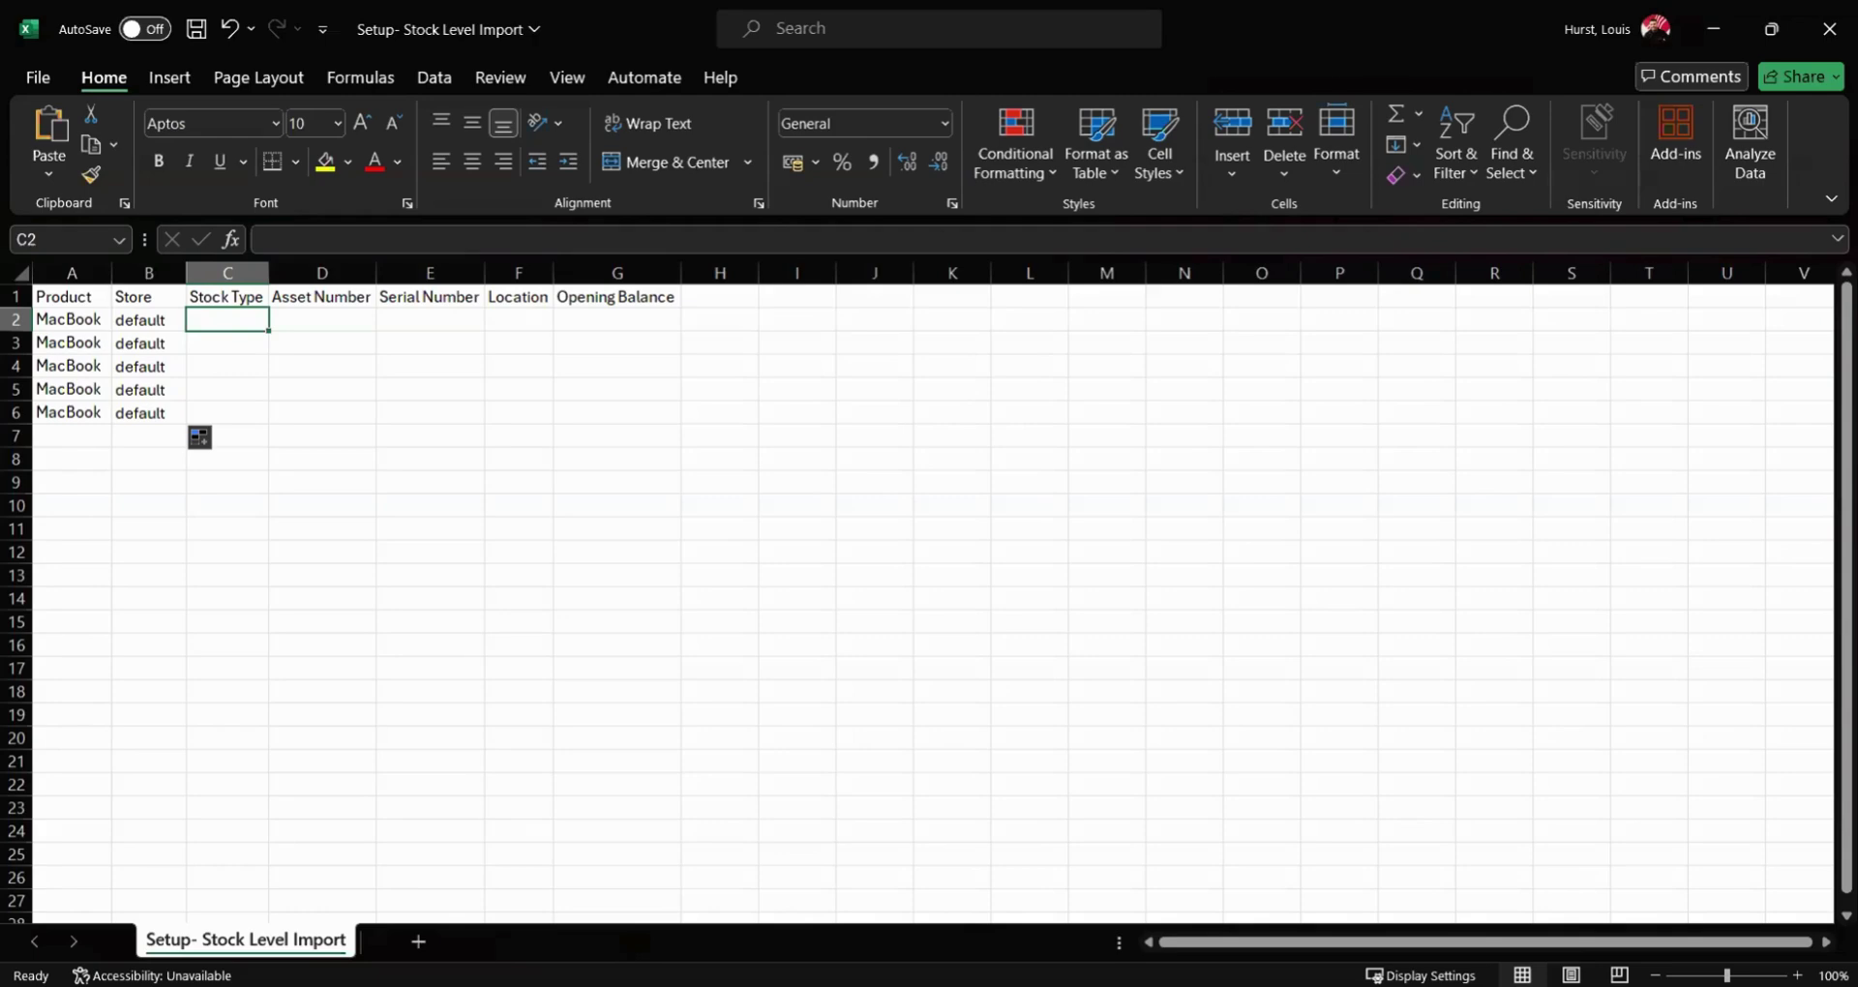
pyautogui.hotkey('alt', 'Tab')
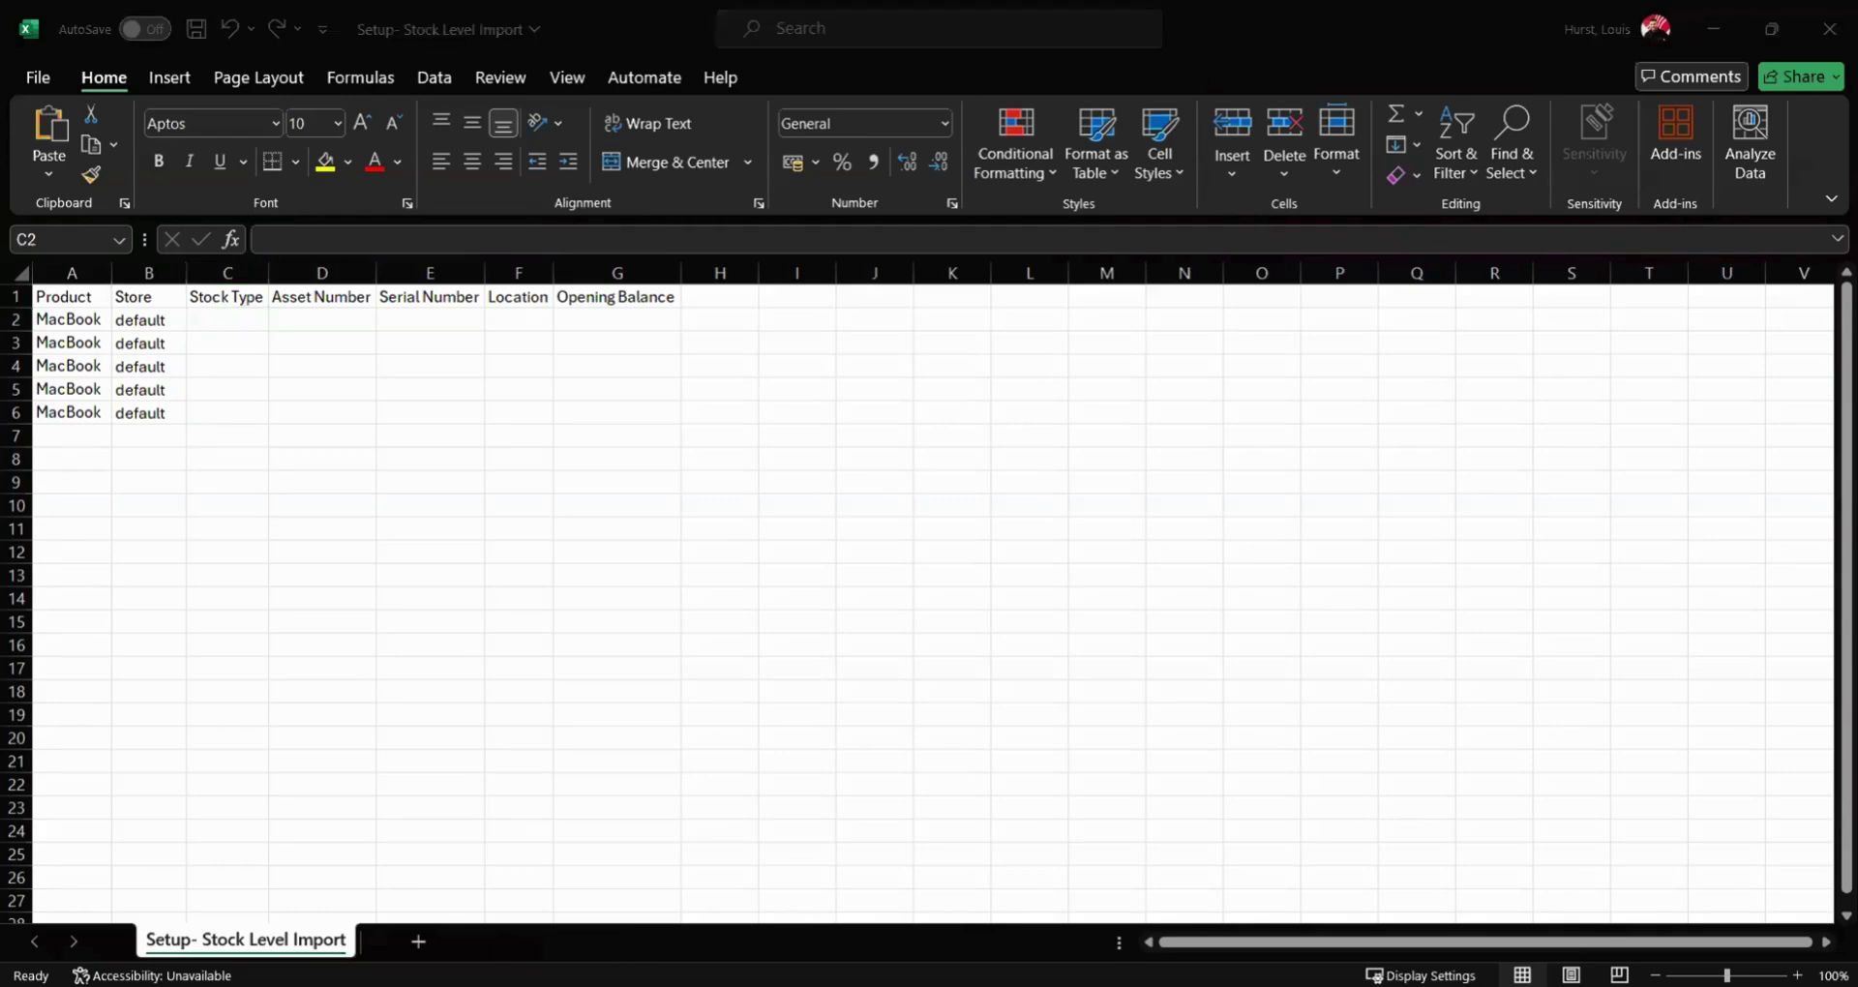
pyautogui.click(222, 327)
pyautogui.write('rental')
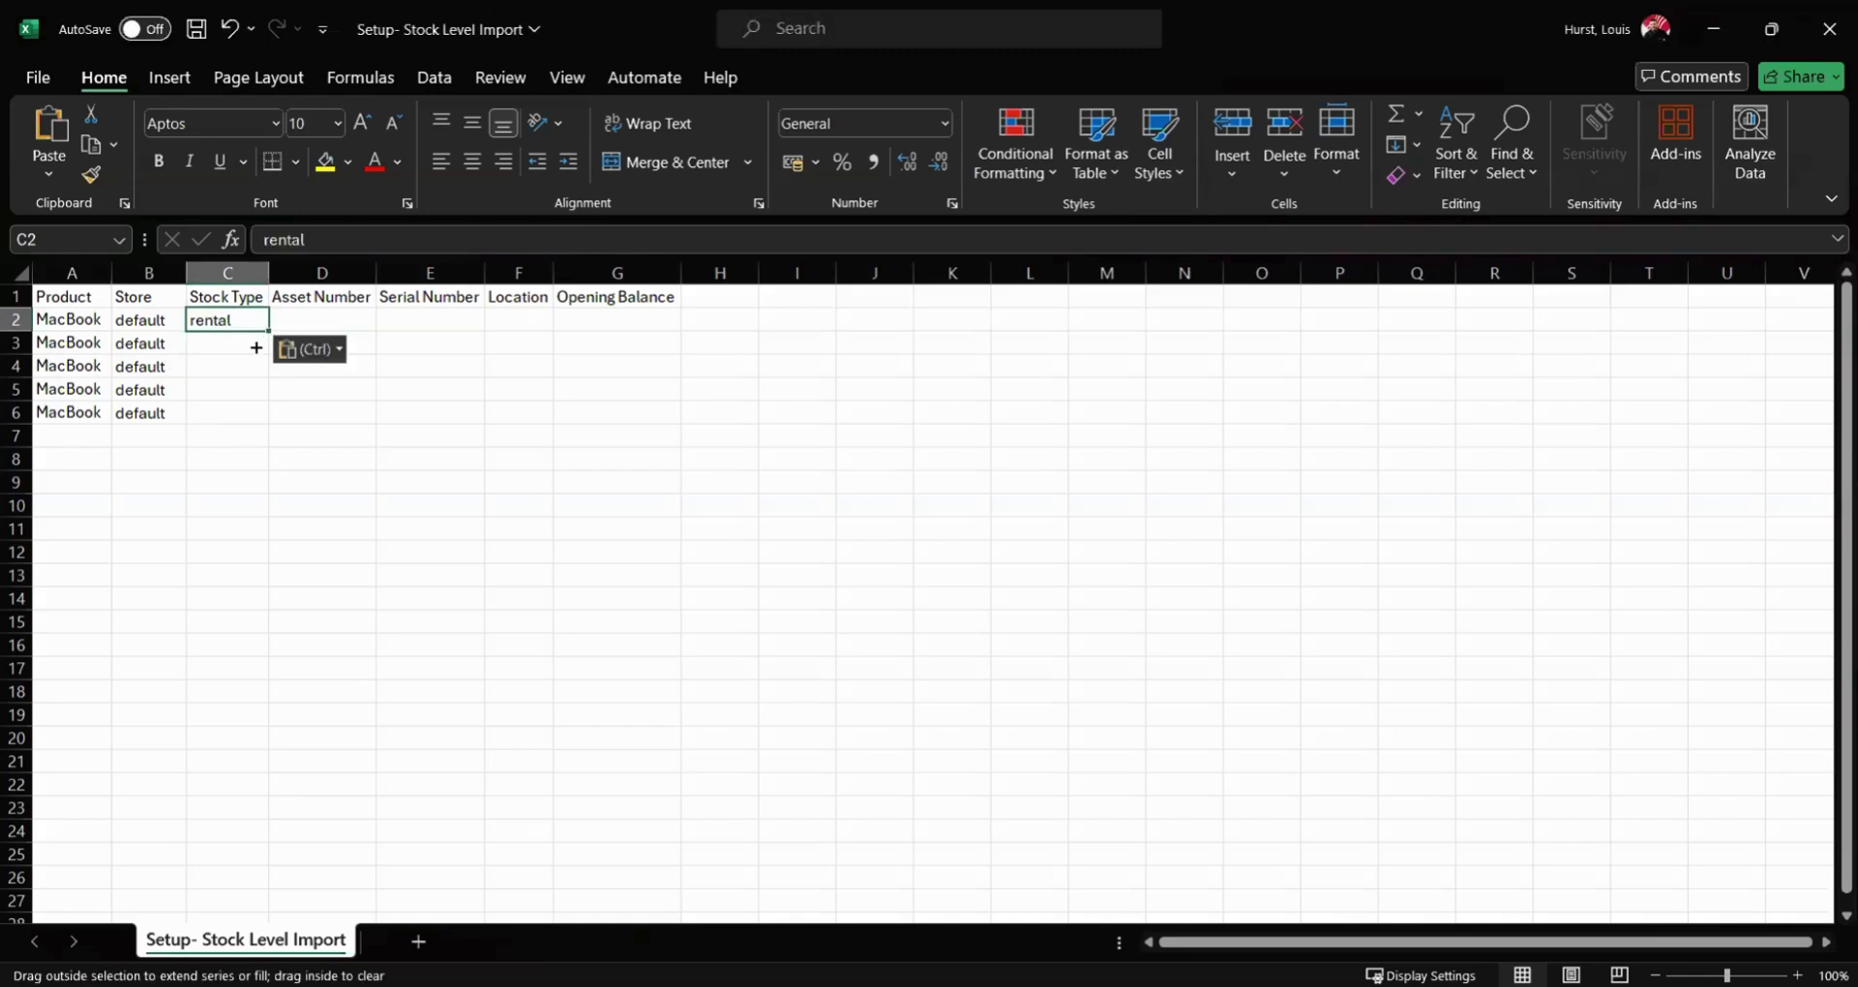
pyautogui.moveTo(255, 347); pyautogui.dragTo(239, 426)
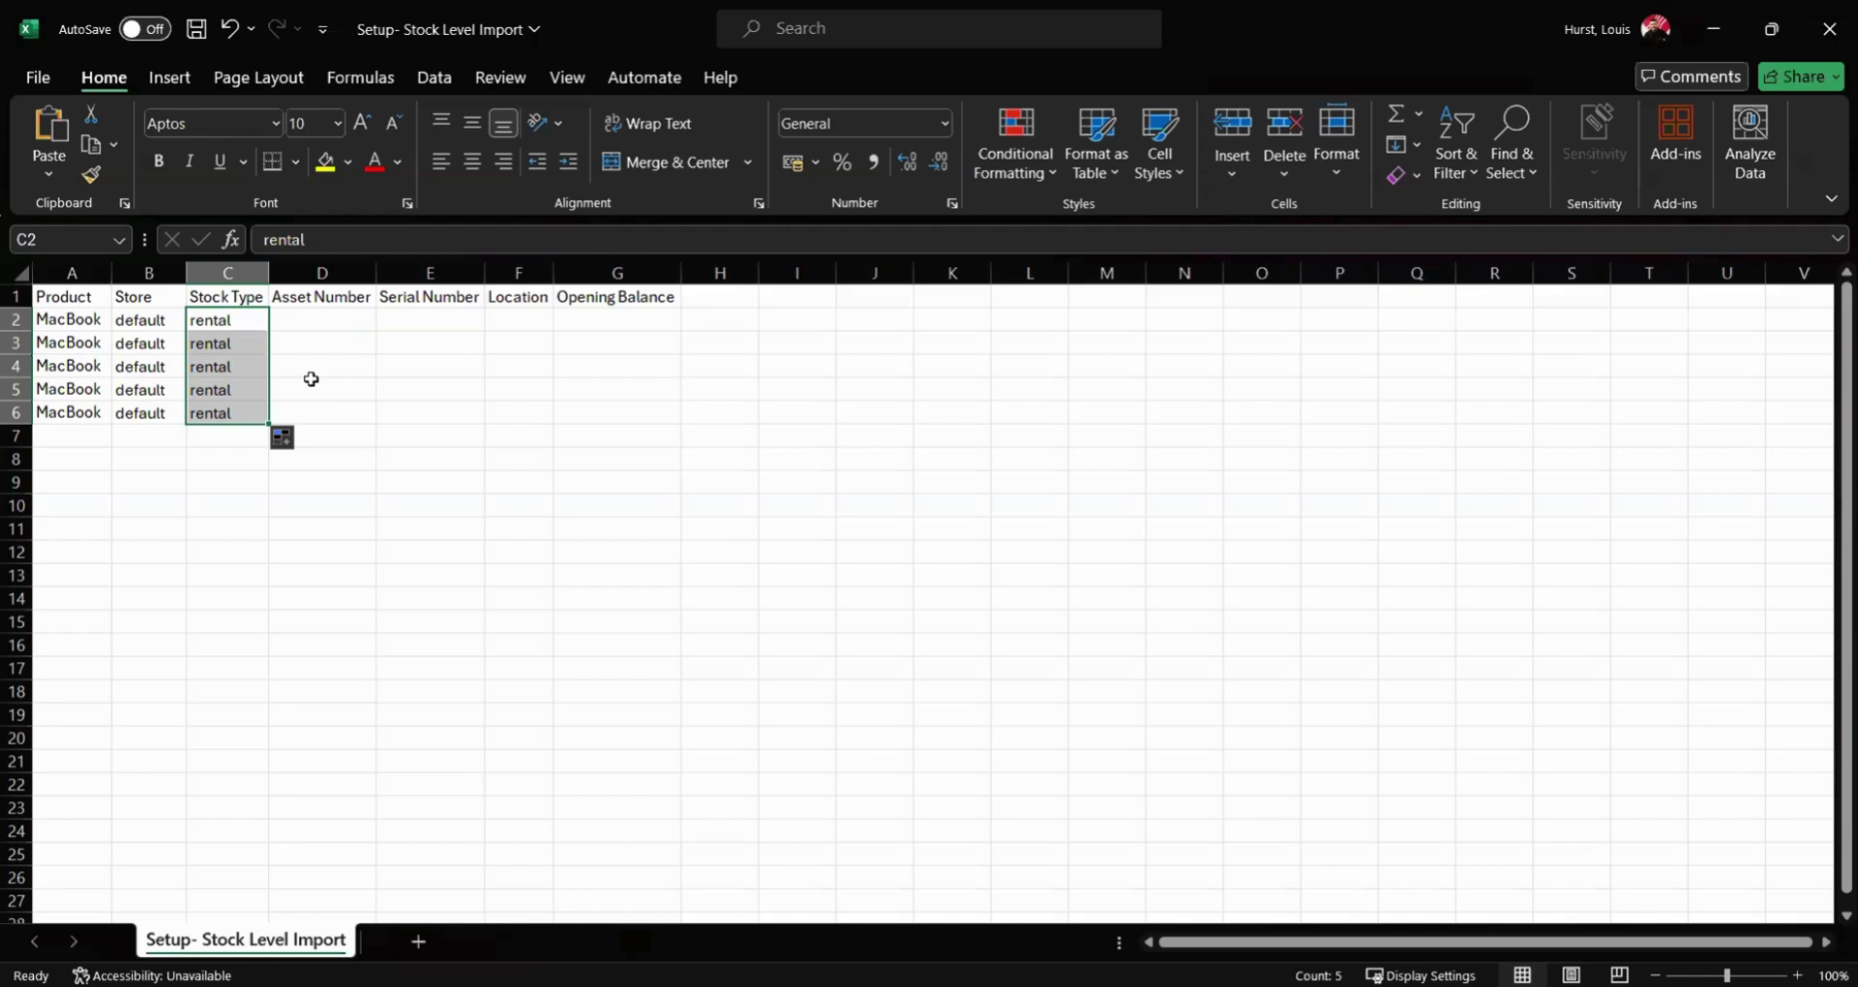
# - Enter asset number MAC-001 in D2 and extend it through MAC-005
pyautogui.click(323, 327)
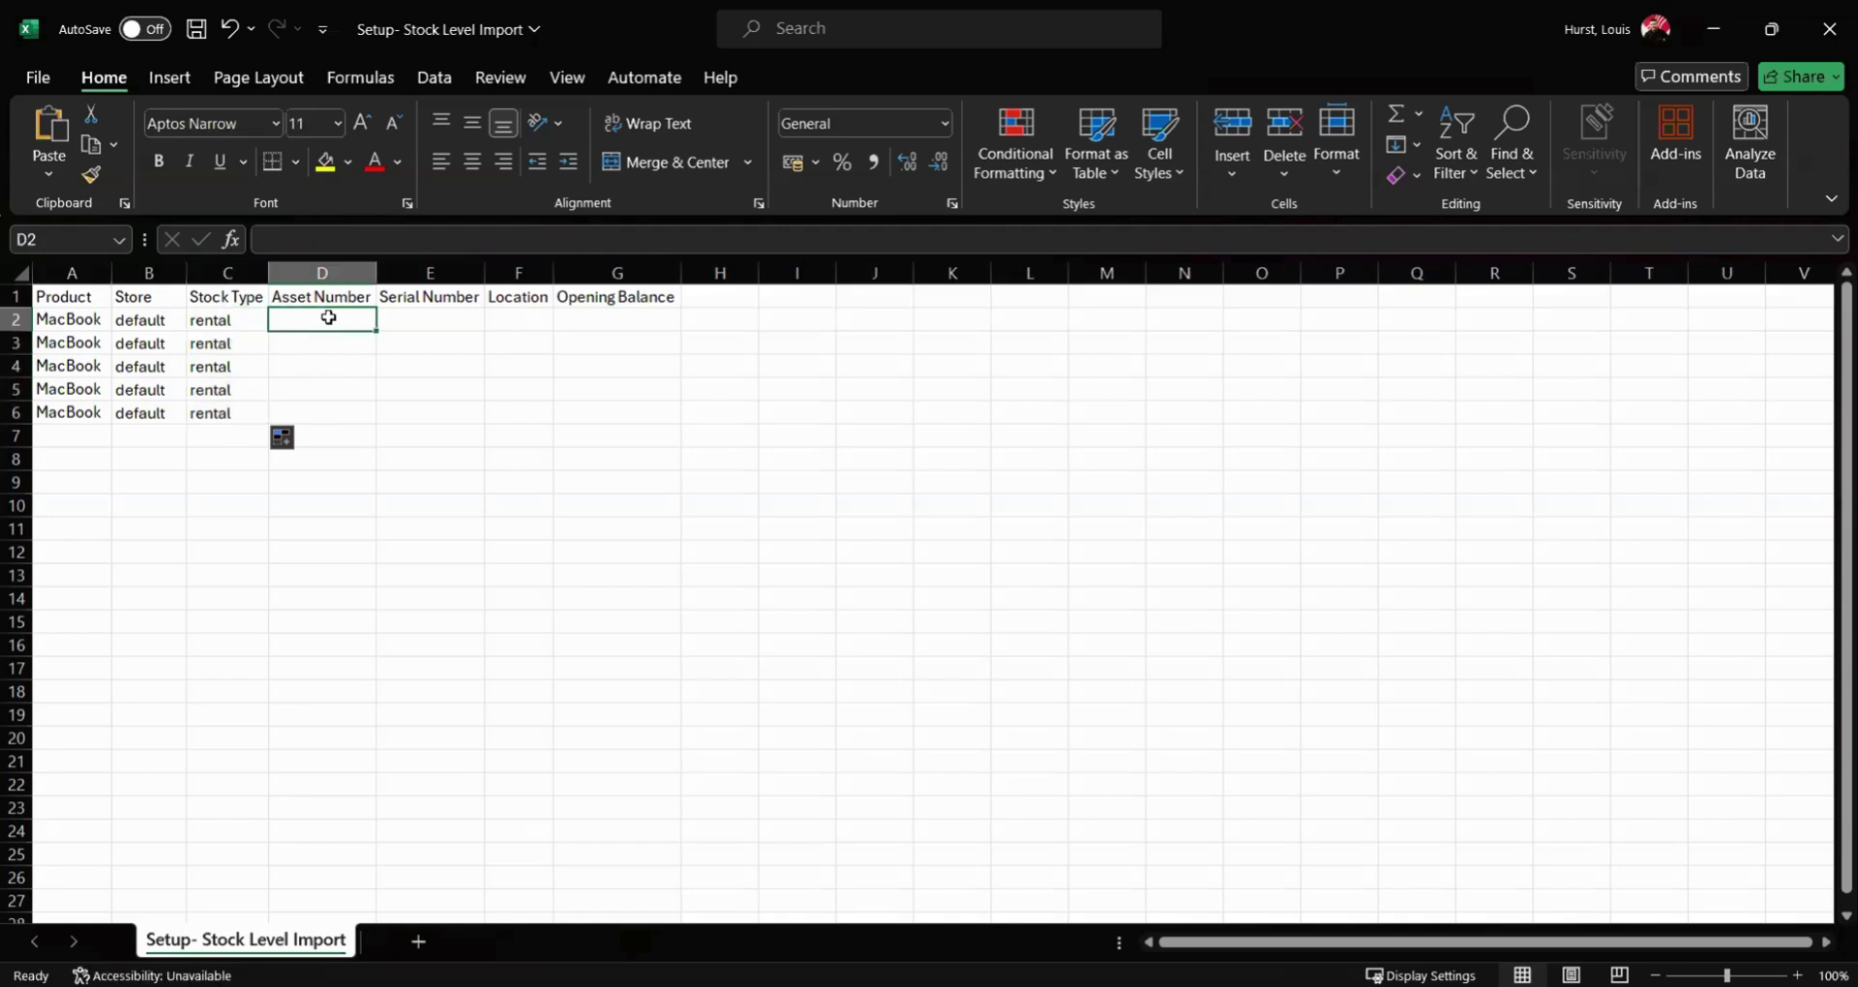
pyautogui.doubleClick(323, 327)
pyautogui.write('MA')
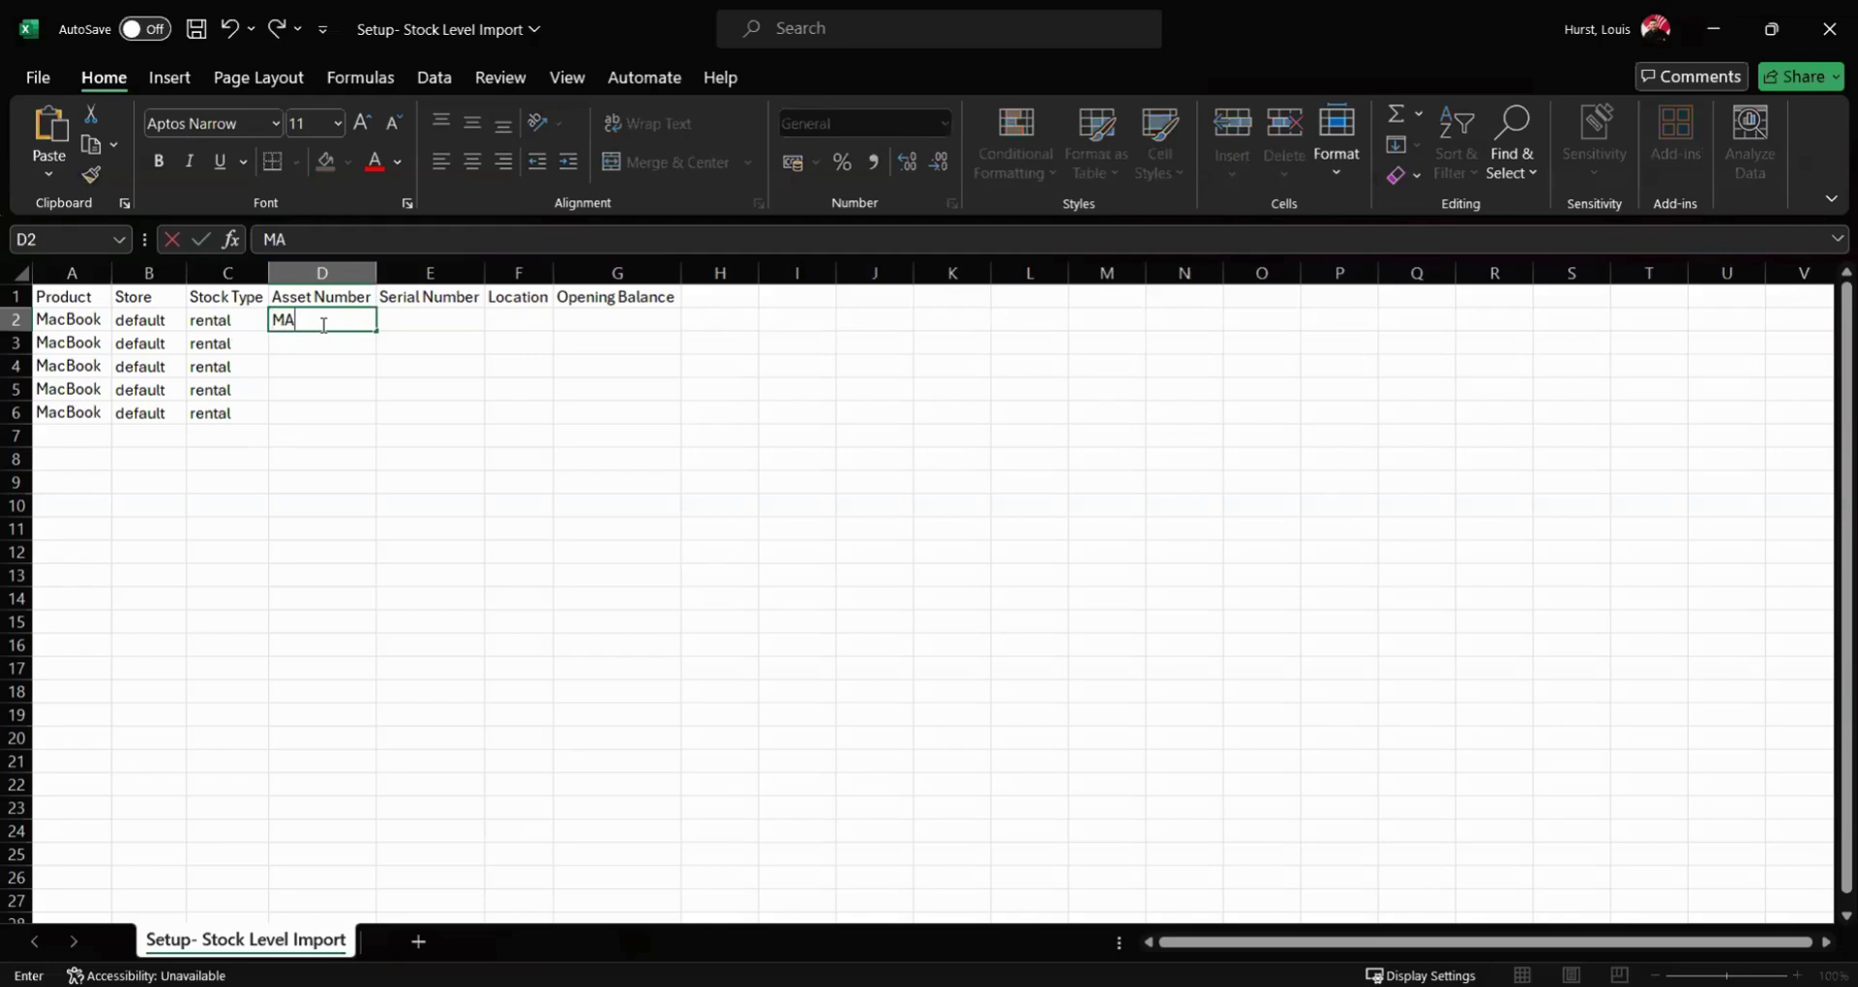
pyautogui.write('C-001')
pyautogui.click(445, 339)
pyautogui.click(372, 325)
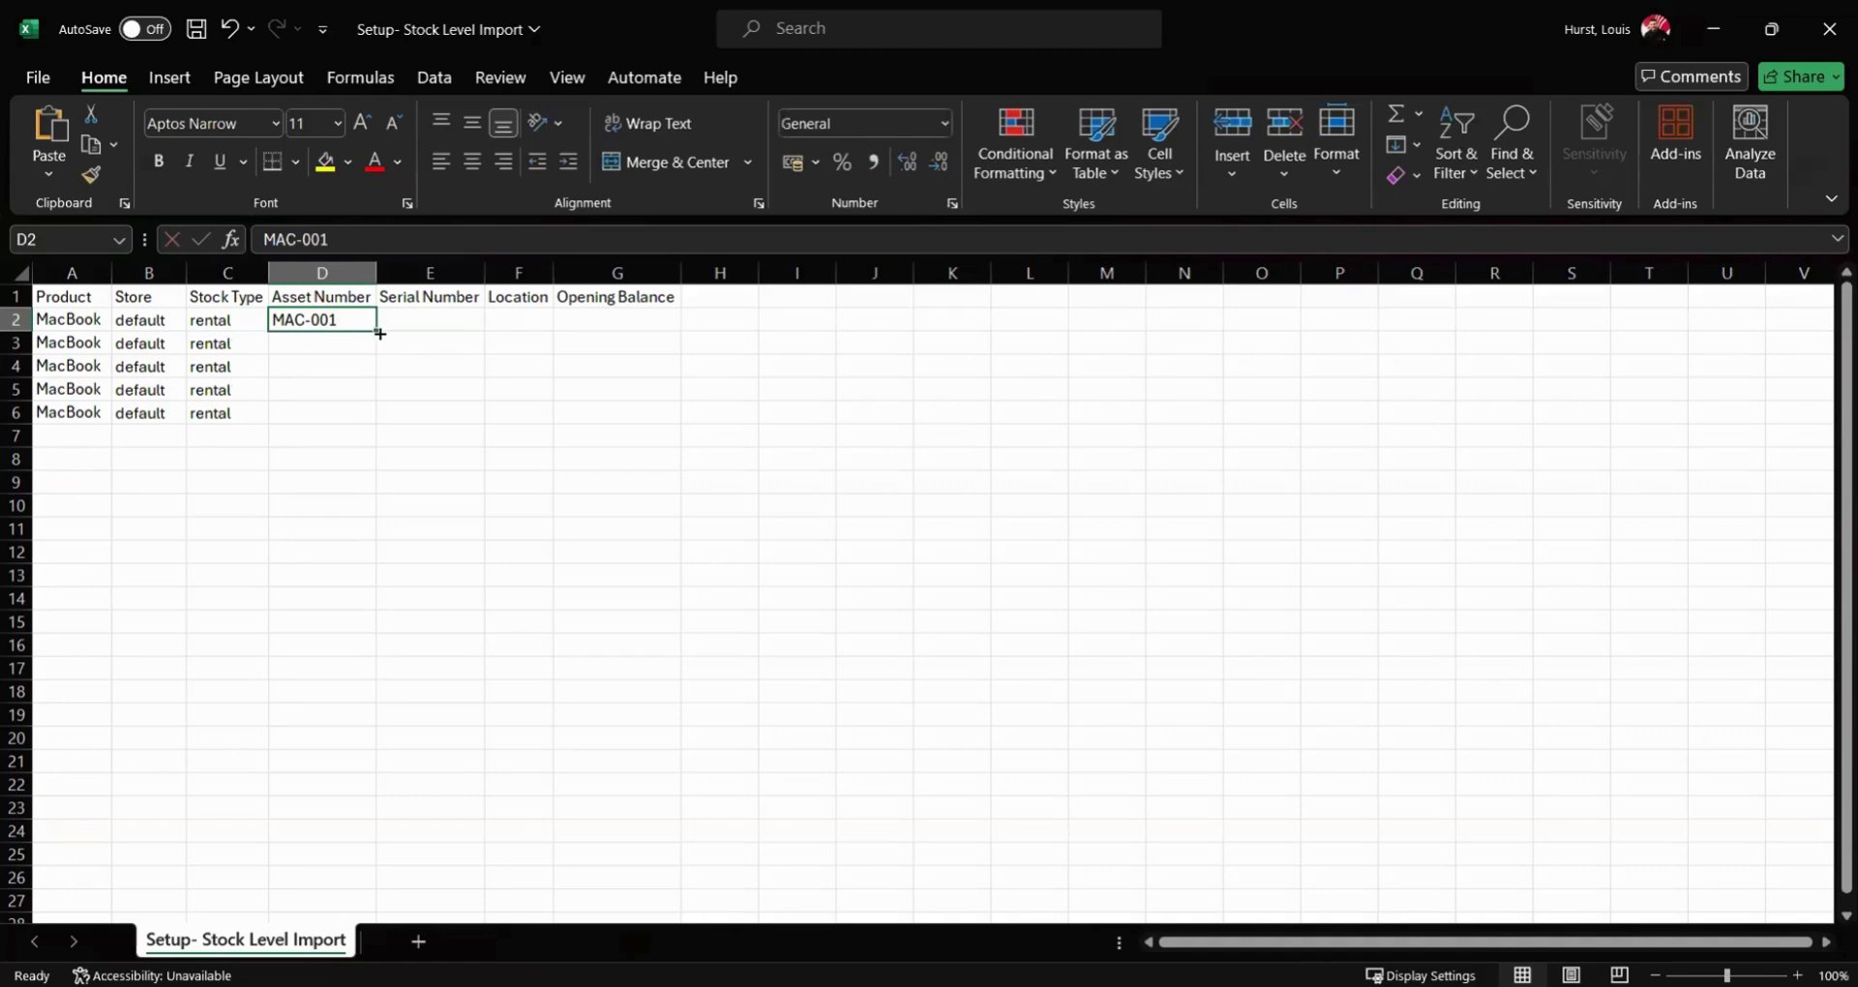
pyautogui.moveTo(380, 334); pyautogui.dragTo(348, 413)
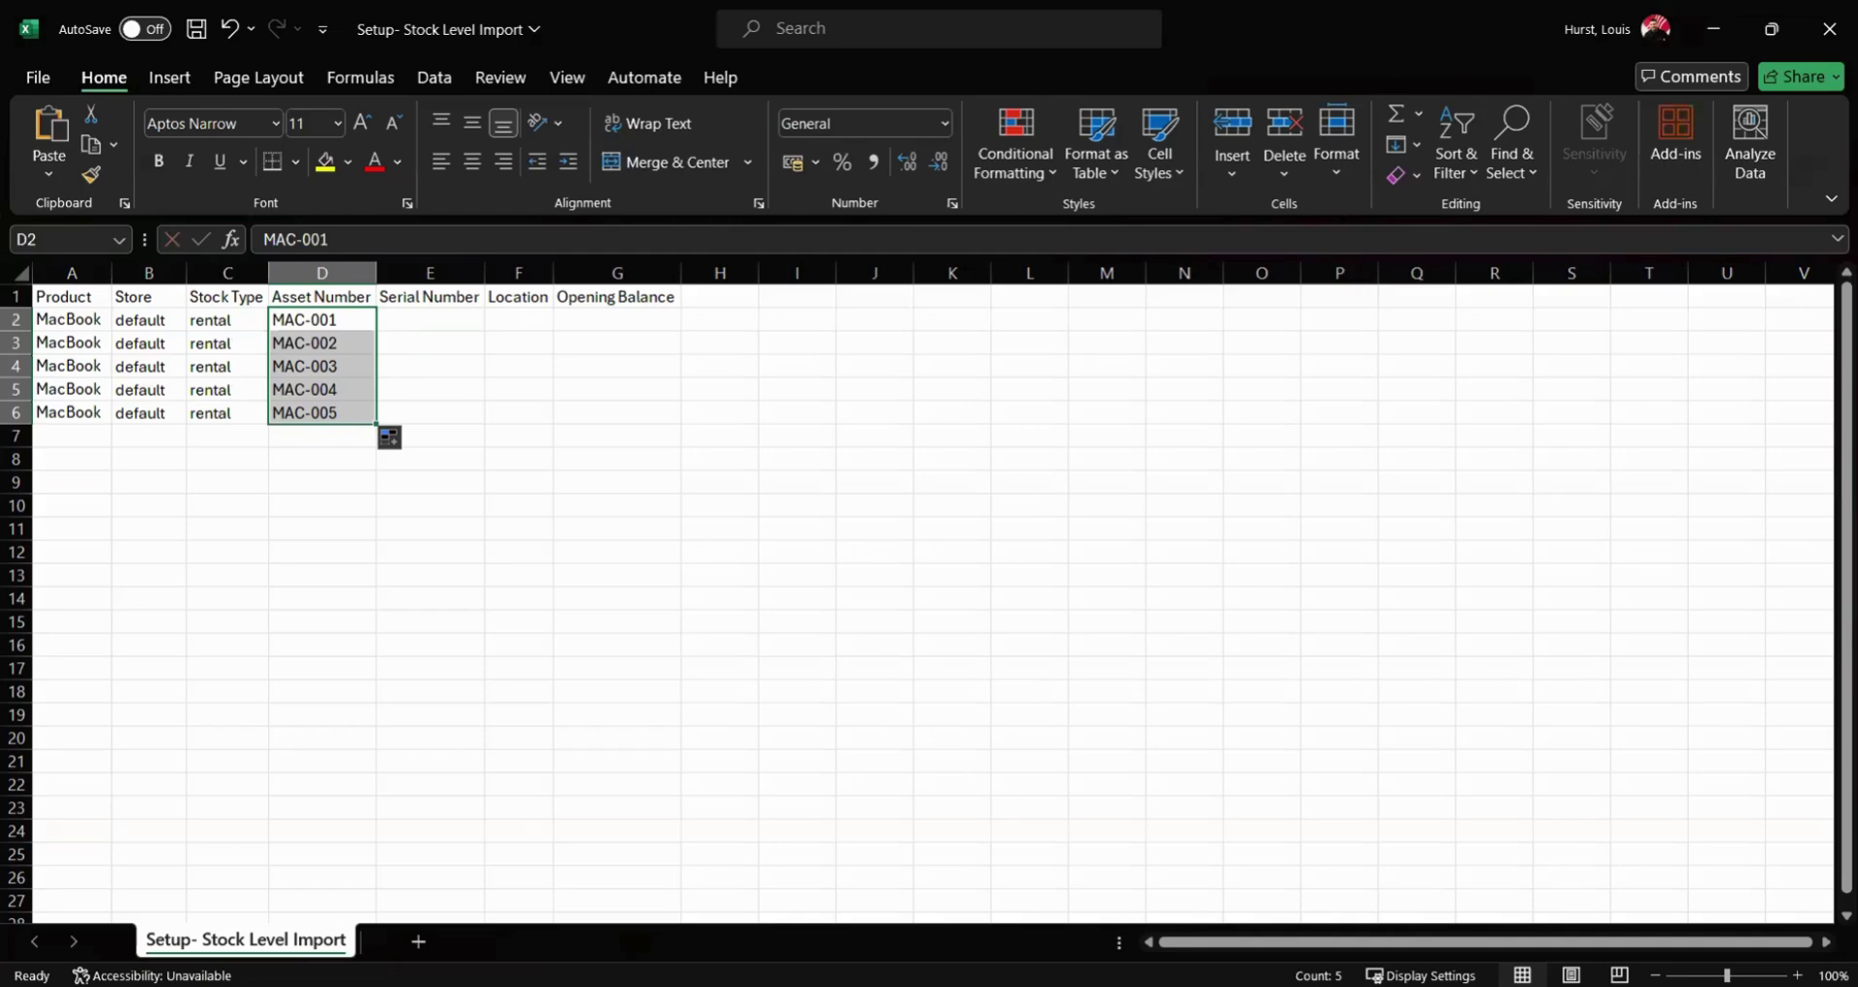
# - Enter serial number ABC123 in E2 and paste location shelf A into F2
pyautogui.doubleClick(427, 319)
pyautogui.write('ABC123')
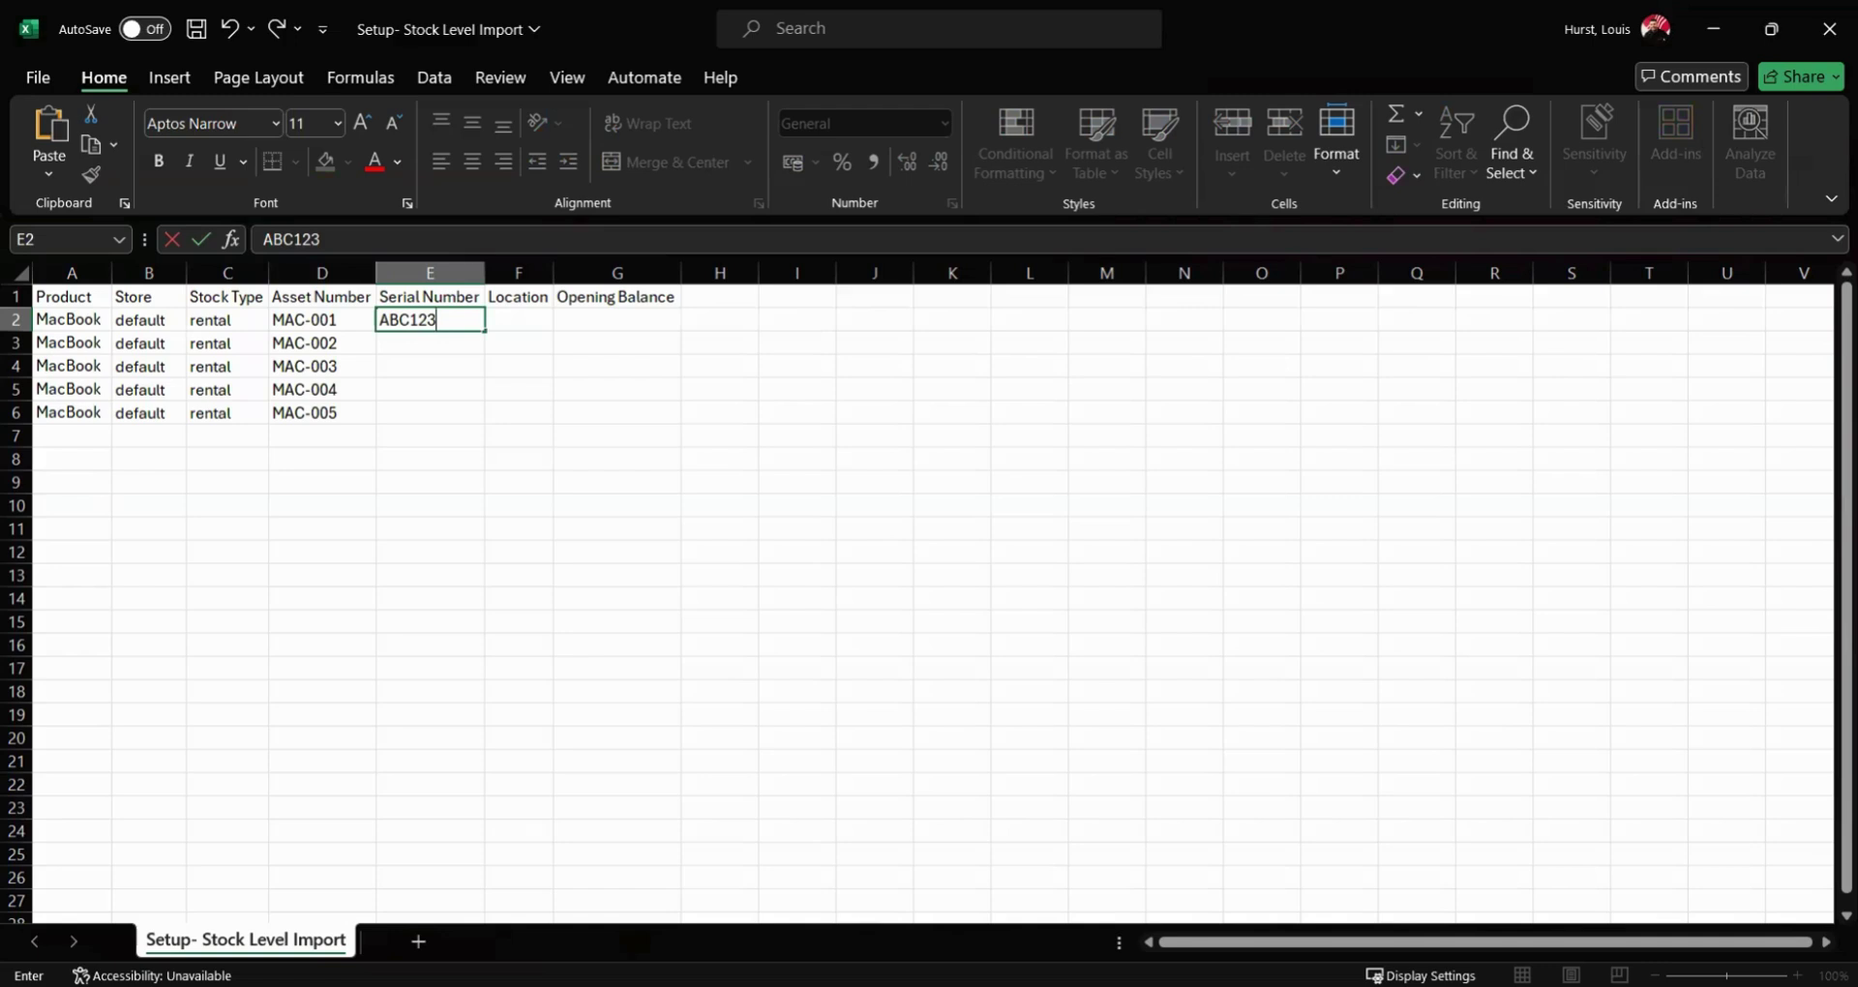
pyautogui.hotkey('alt', 'Tab')
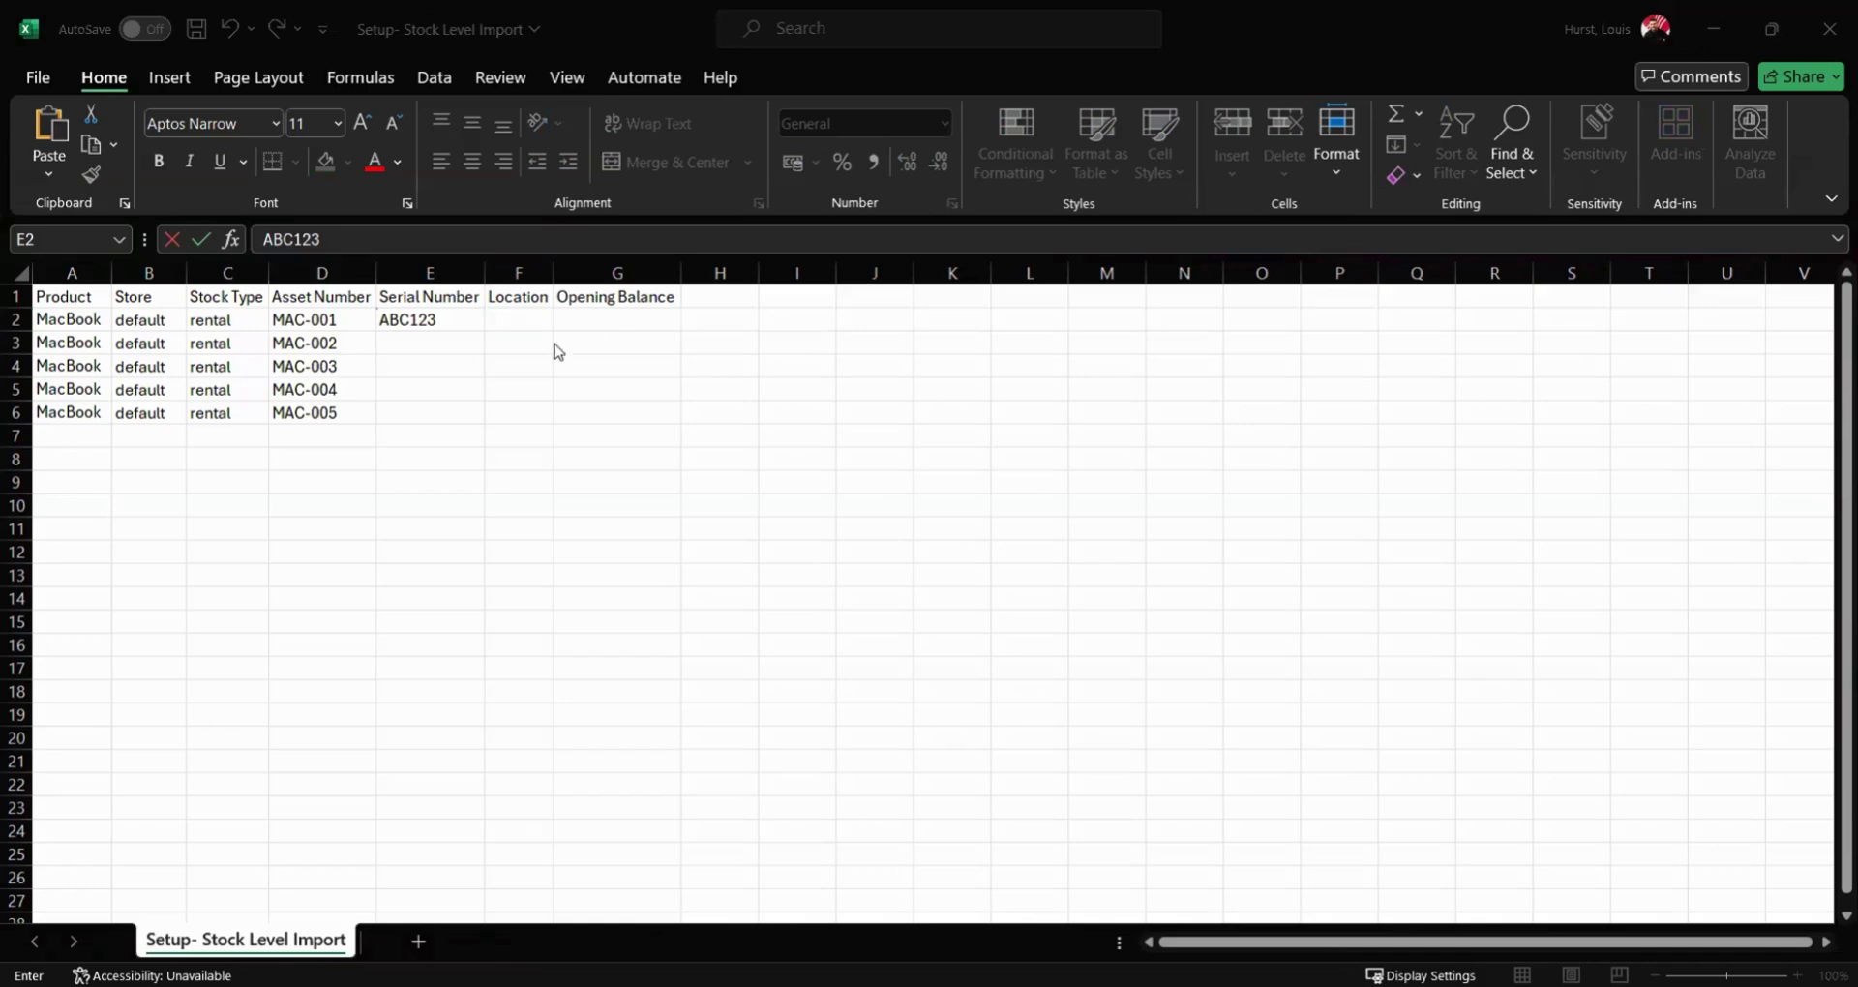
pyautogui.click(533, 320)
pyautogui.write('shelf A')
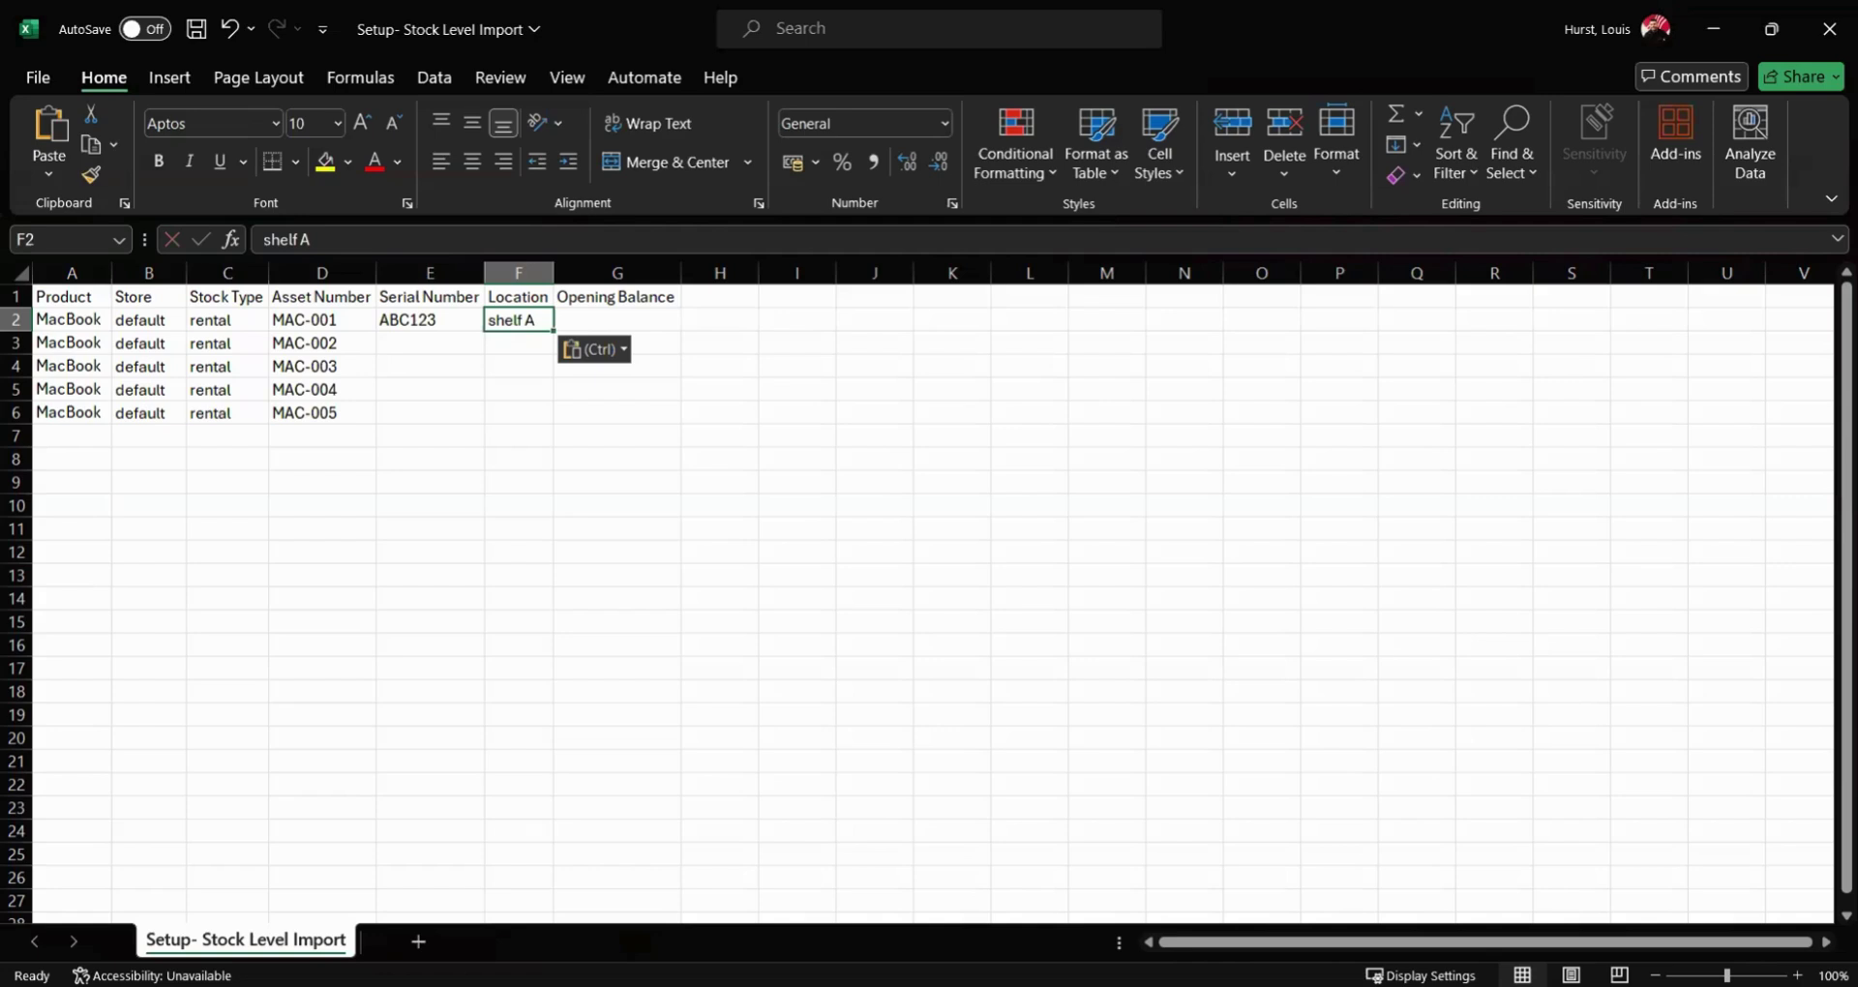
# - Set opening balance 1 on every MacBook row and save the spreadsheet
pyautogui.click(629, 320)
pyautogui.write('1')
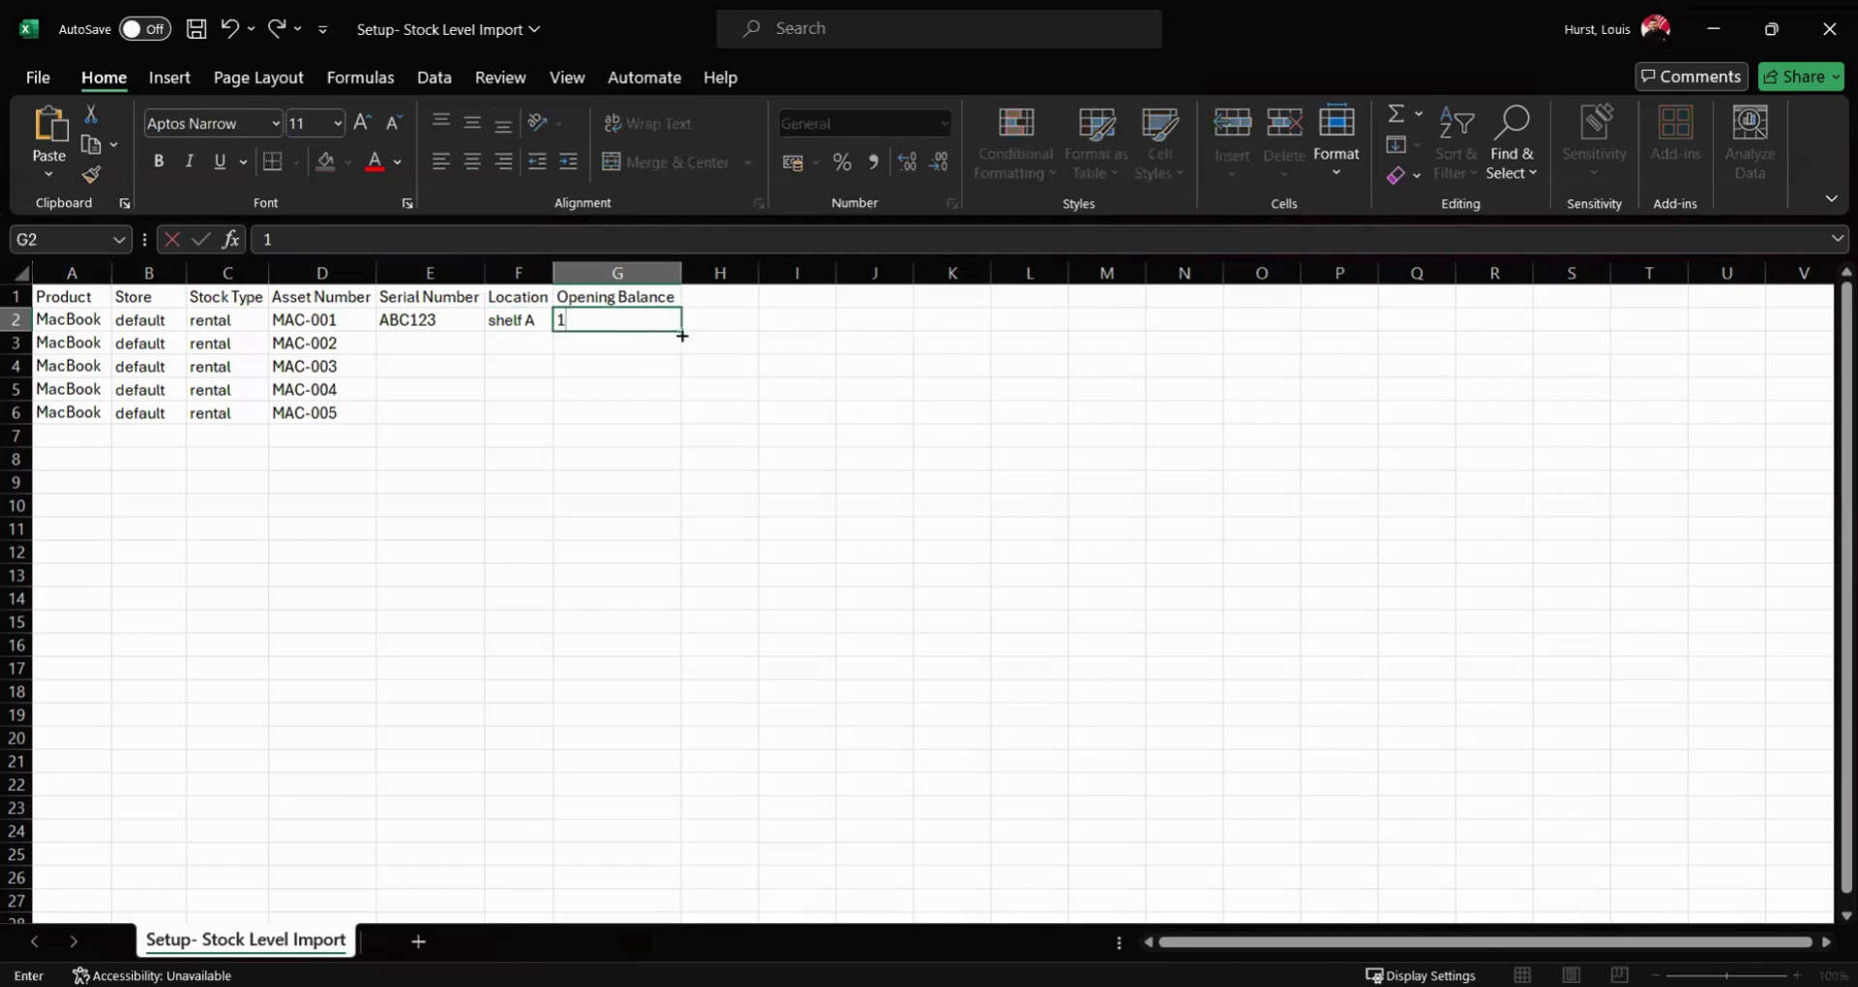
pyautogui.click(681, 327)
pyautogui.doubleClick(681, 330)
pyautogui.click(726, 478)
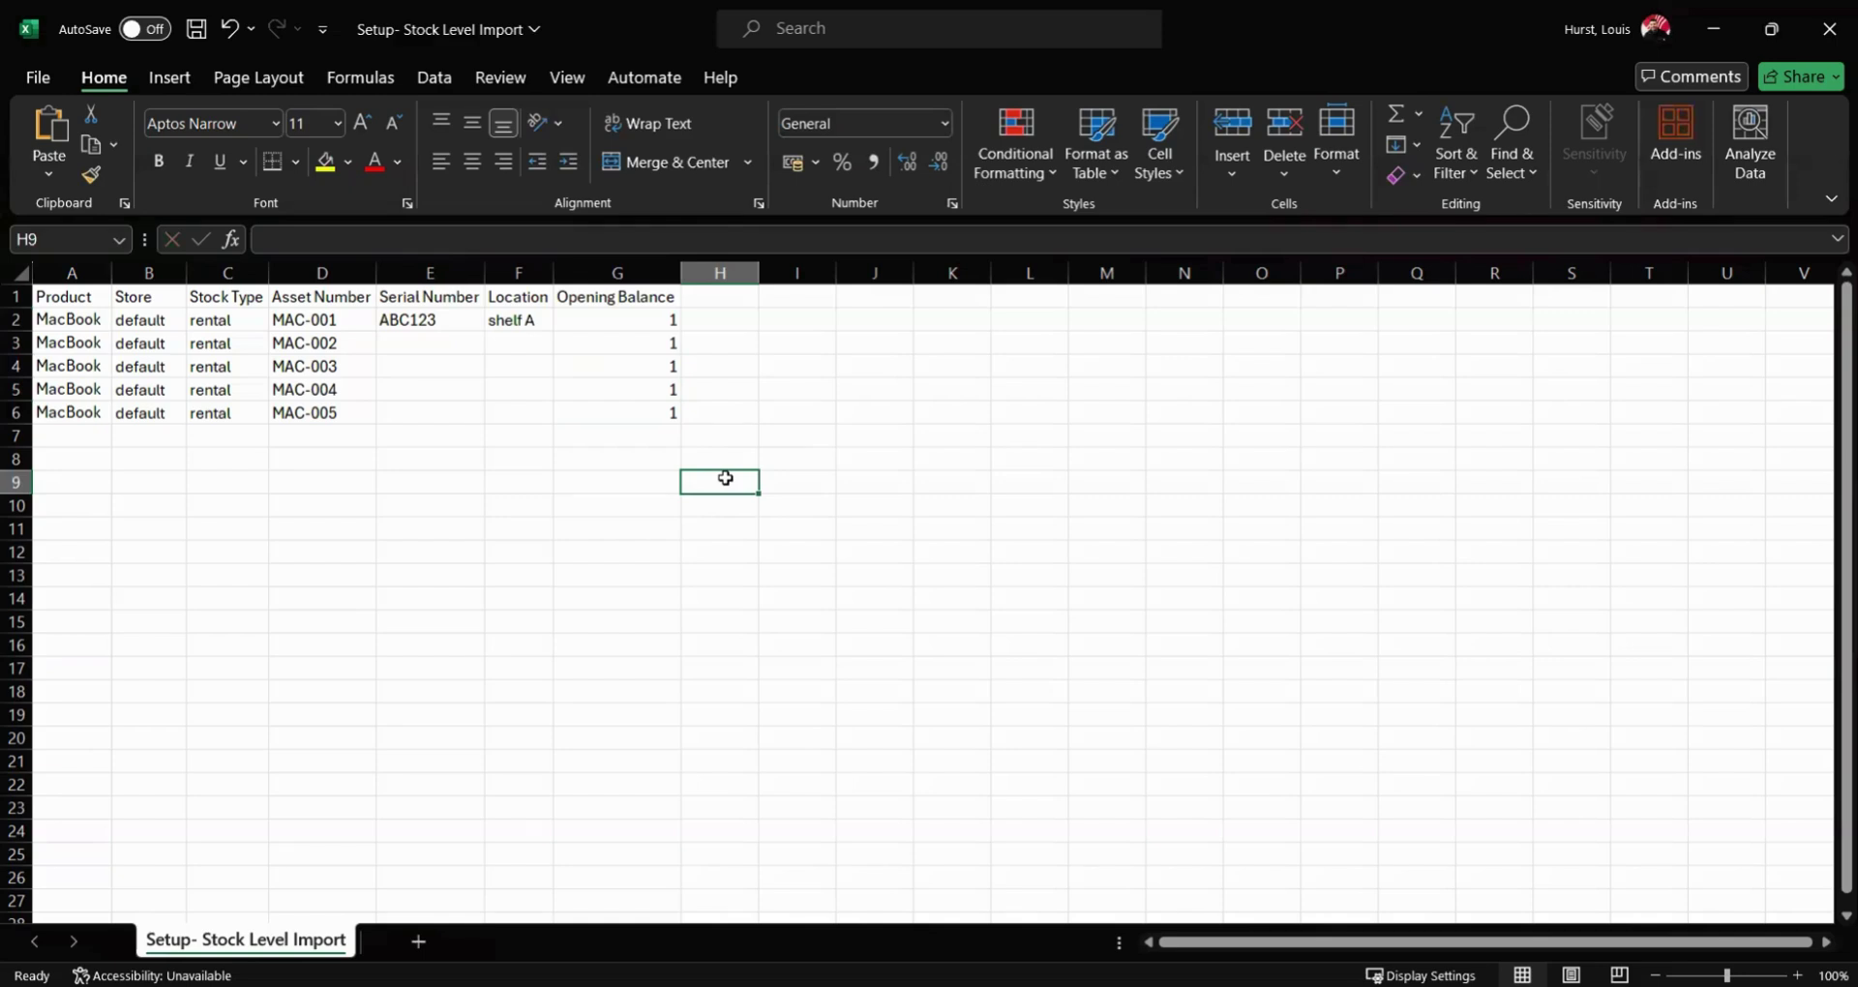
pyautogui.click(198, 30)
# - Back in Current RMS, open System Setup > Import Data and choose Stock Level as the data type
pyautogui.hotkey('alt', 'Tab')
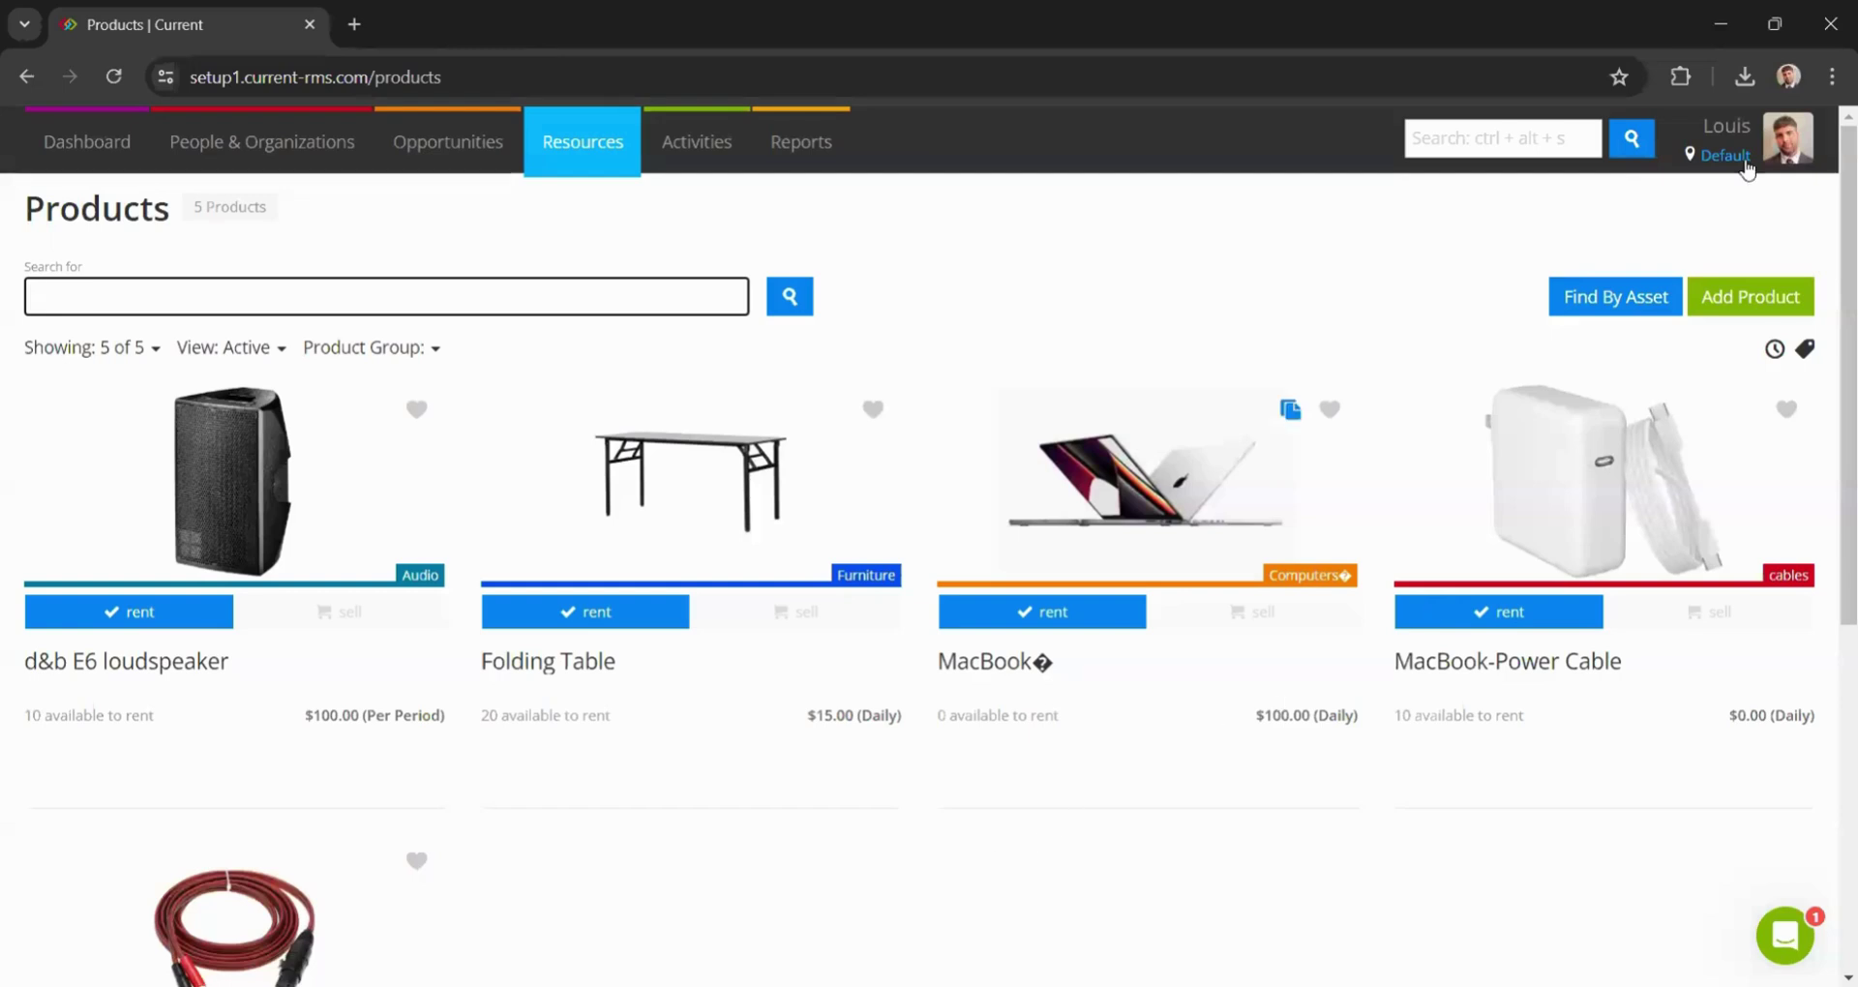
pyautogui.click(1787, 138)
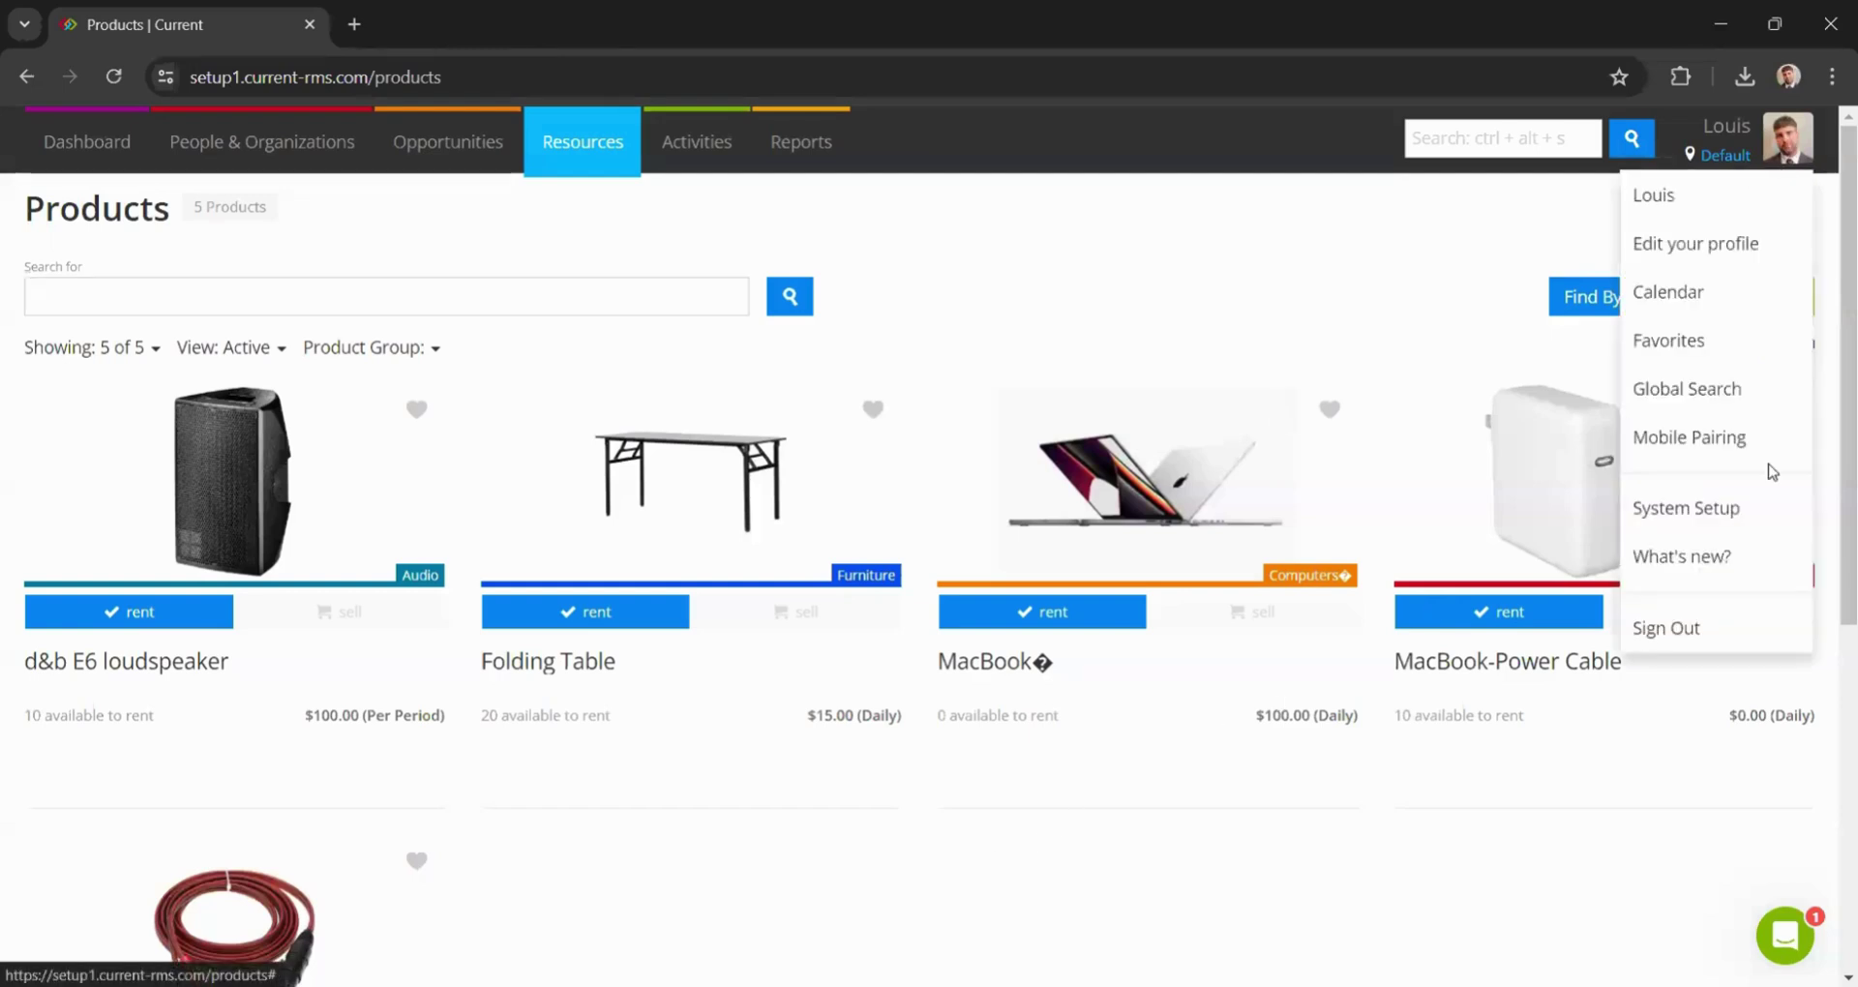
pyautogui.click(1758, 502)
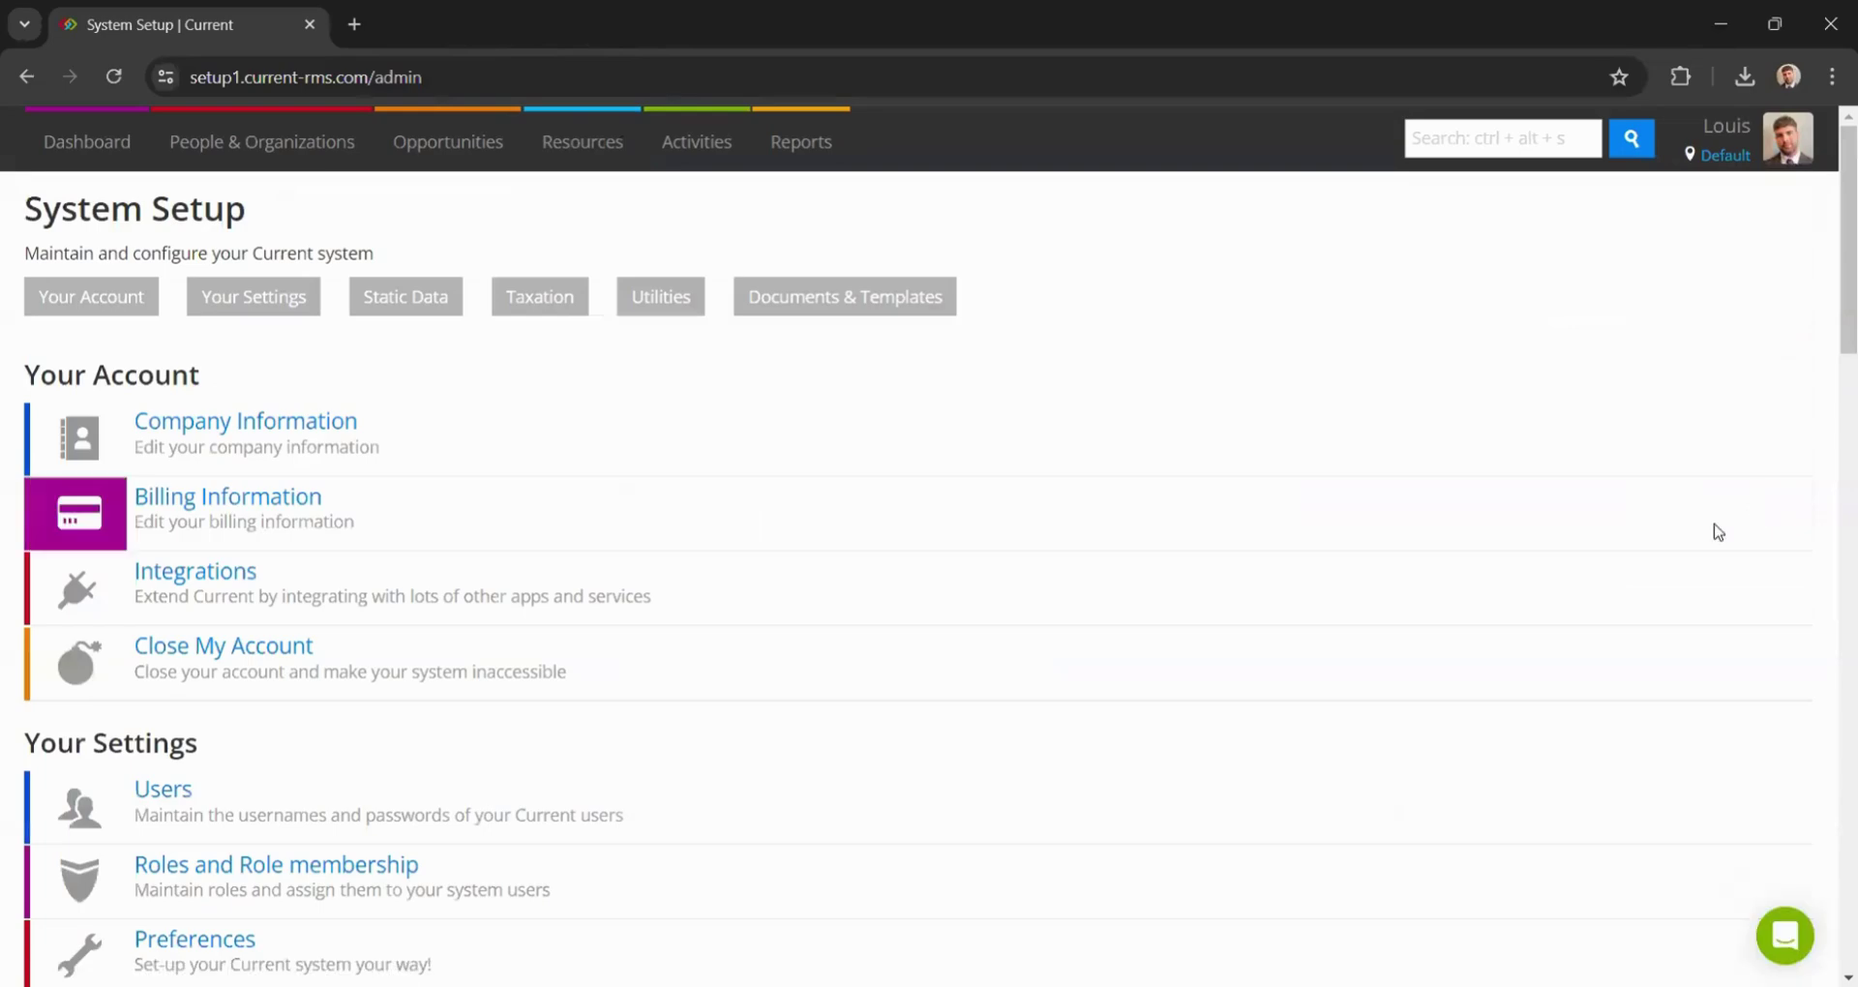
pyautogui.scroll(-3, 647, 462)
pyautogui.scroll(-8, 647, 461)
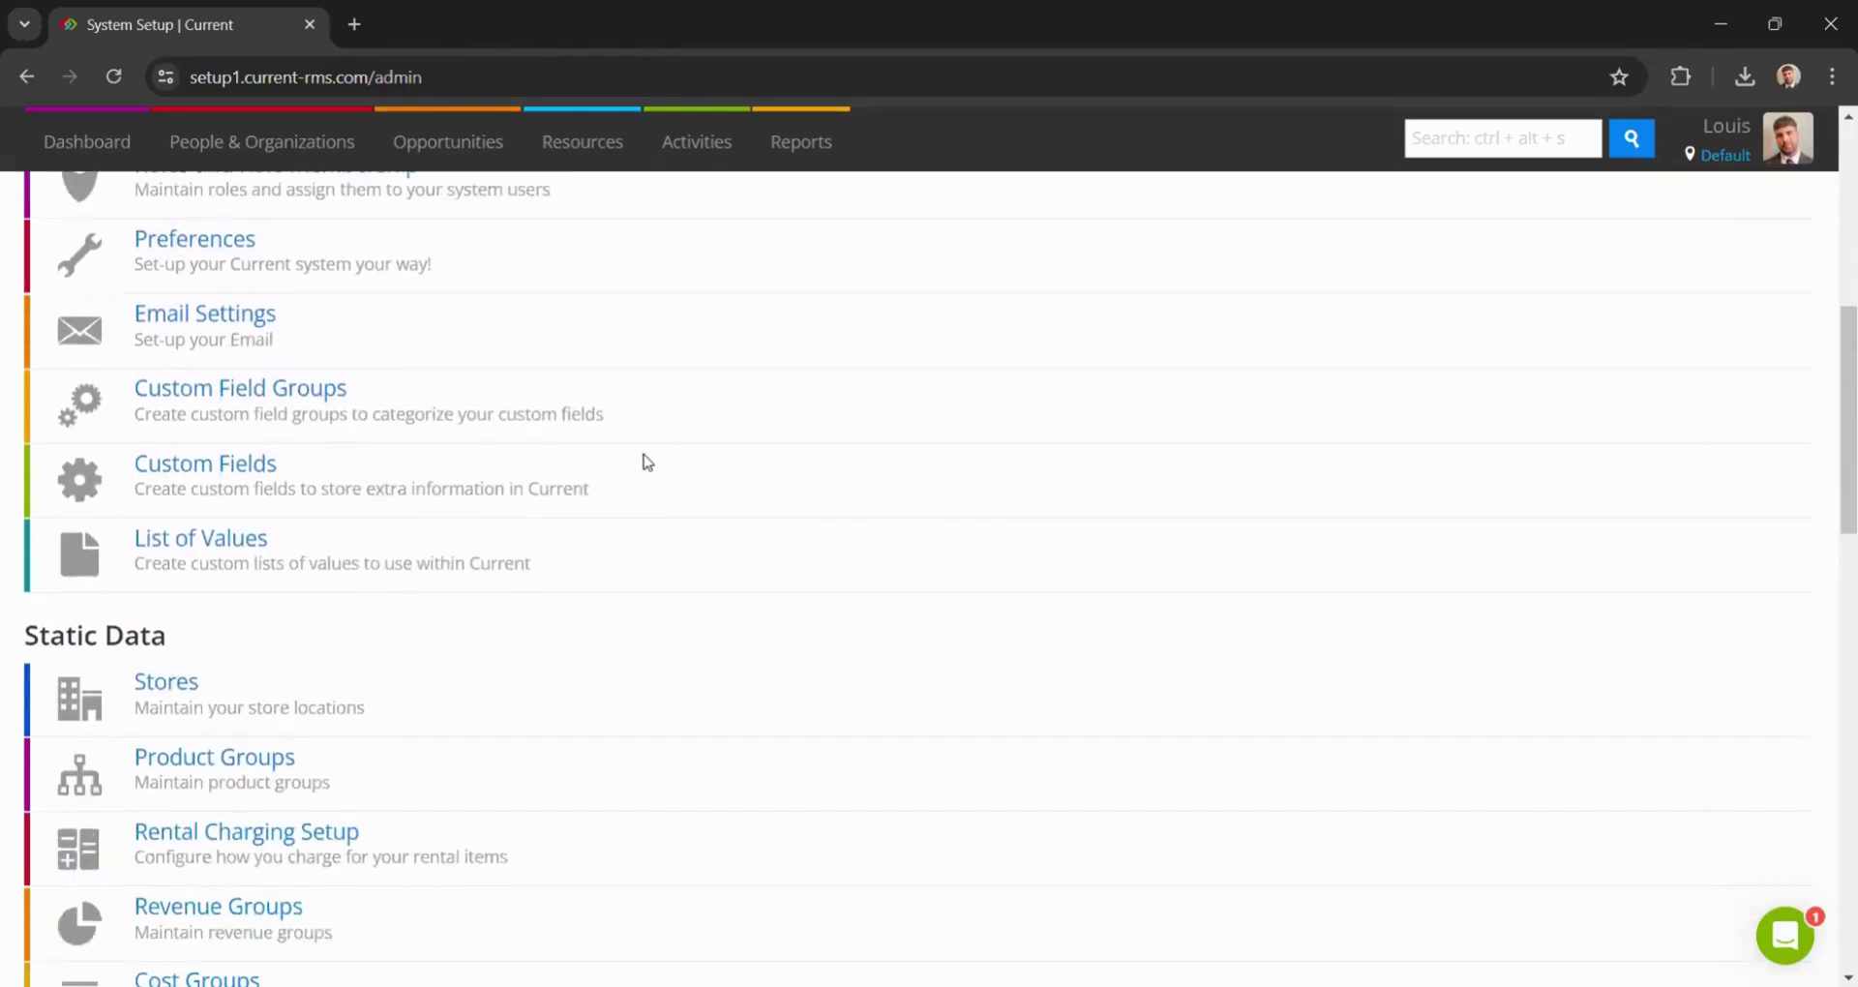
pyautogui.scroll(-10, 647, 473)
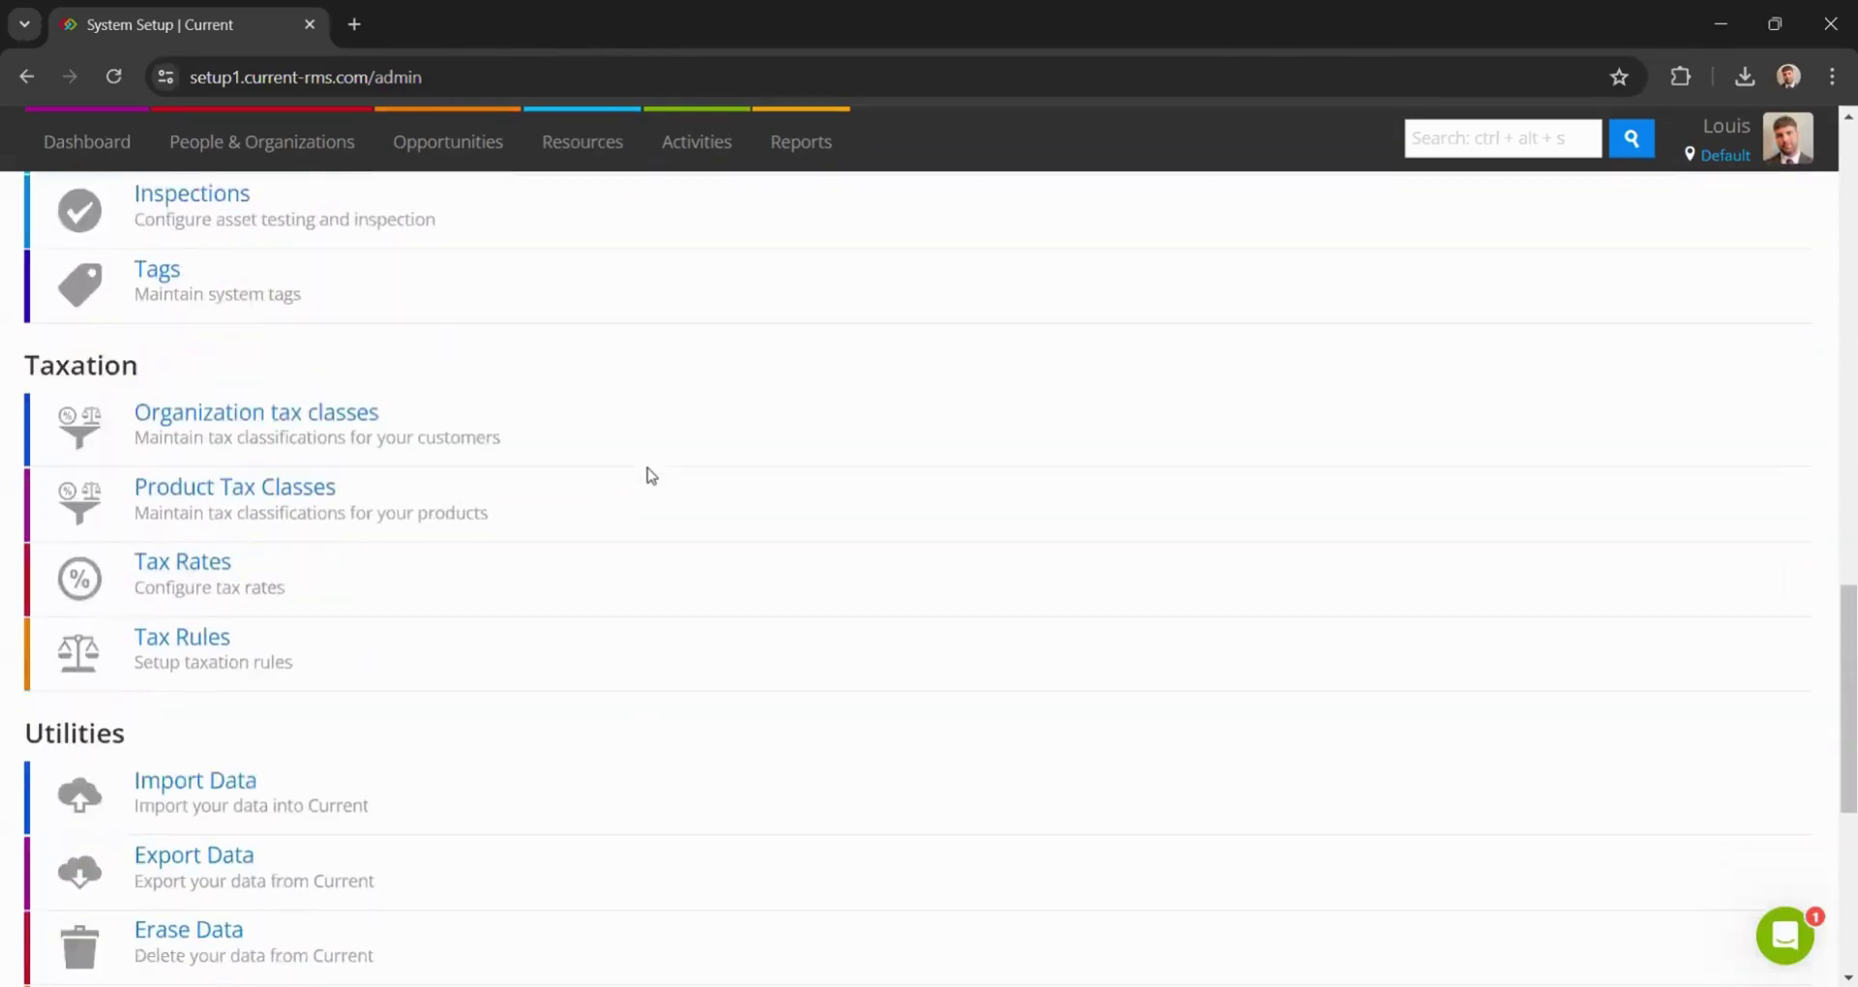
pyautogui.click(225, 514)
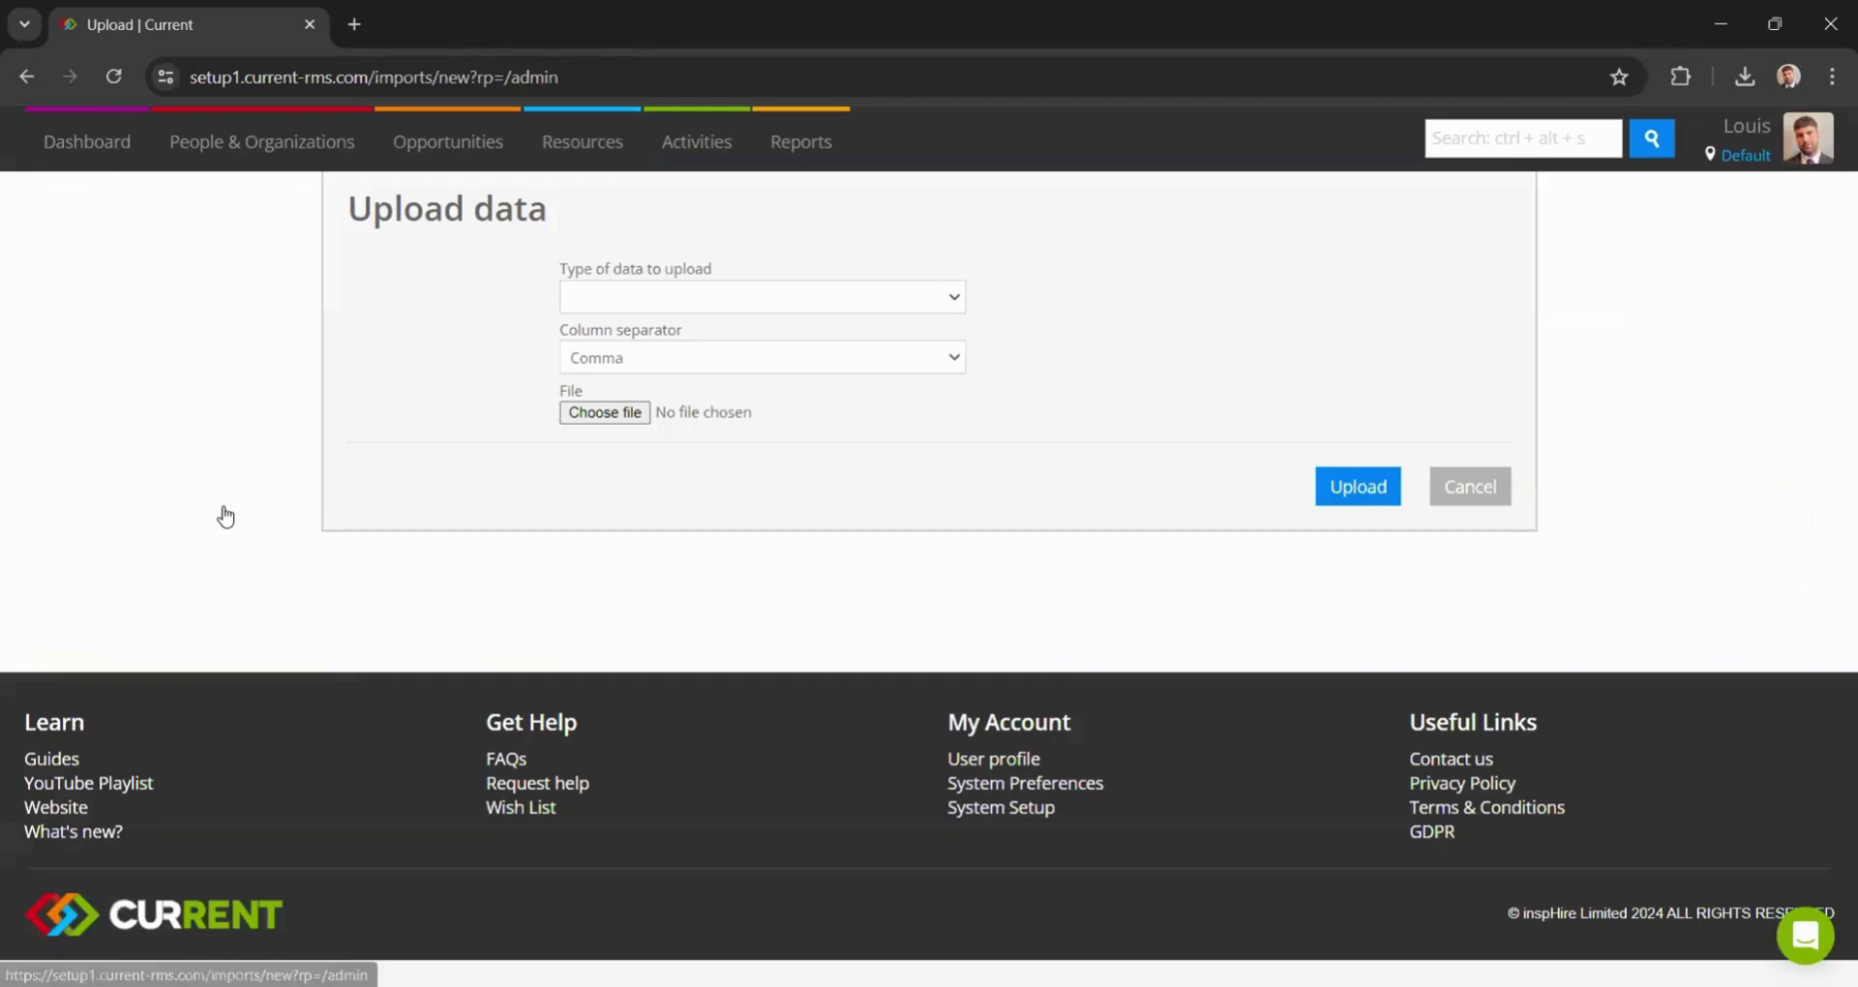
pyautogui.click(610, 304)
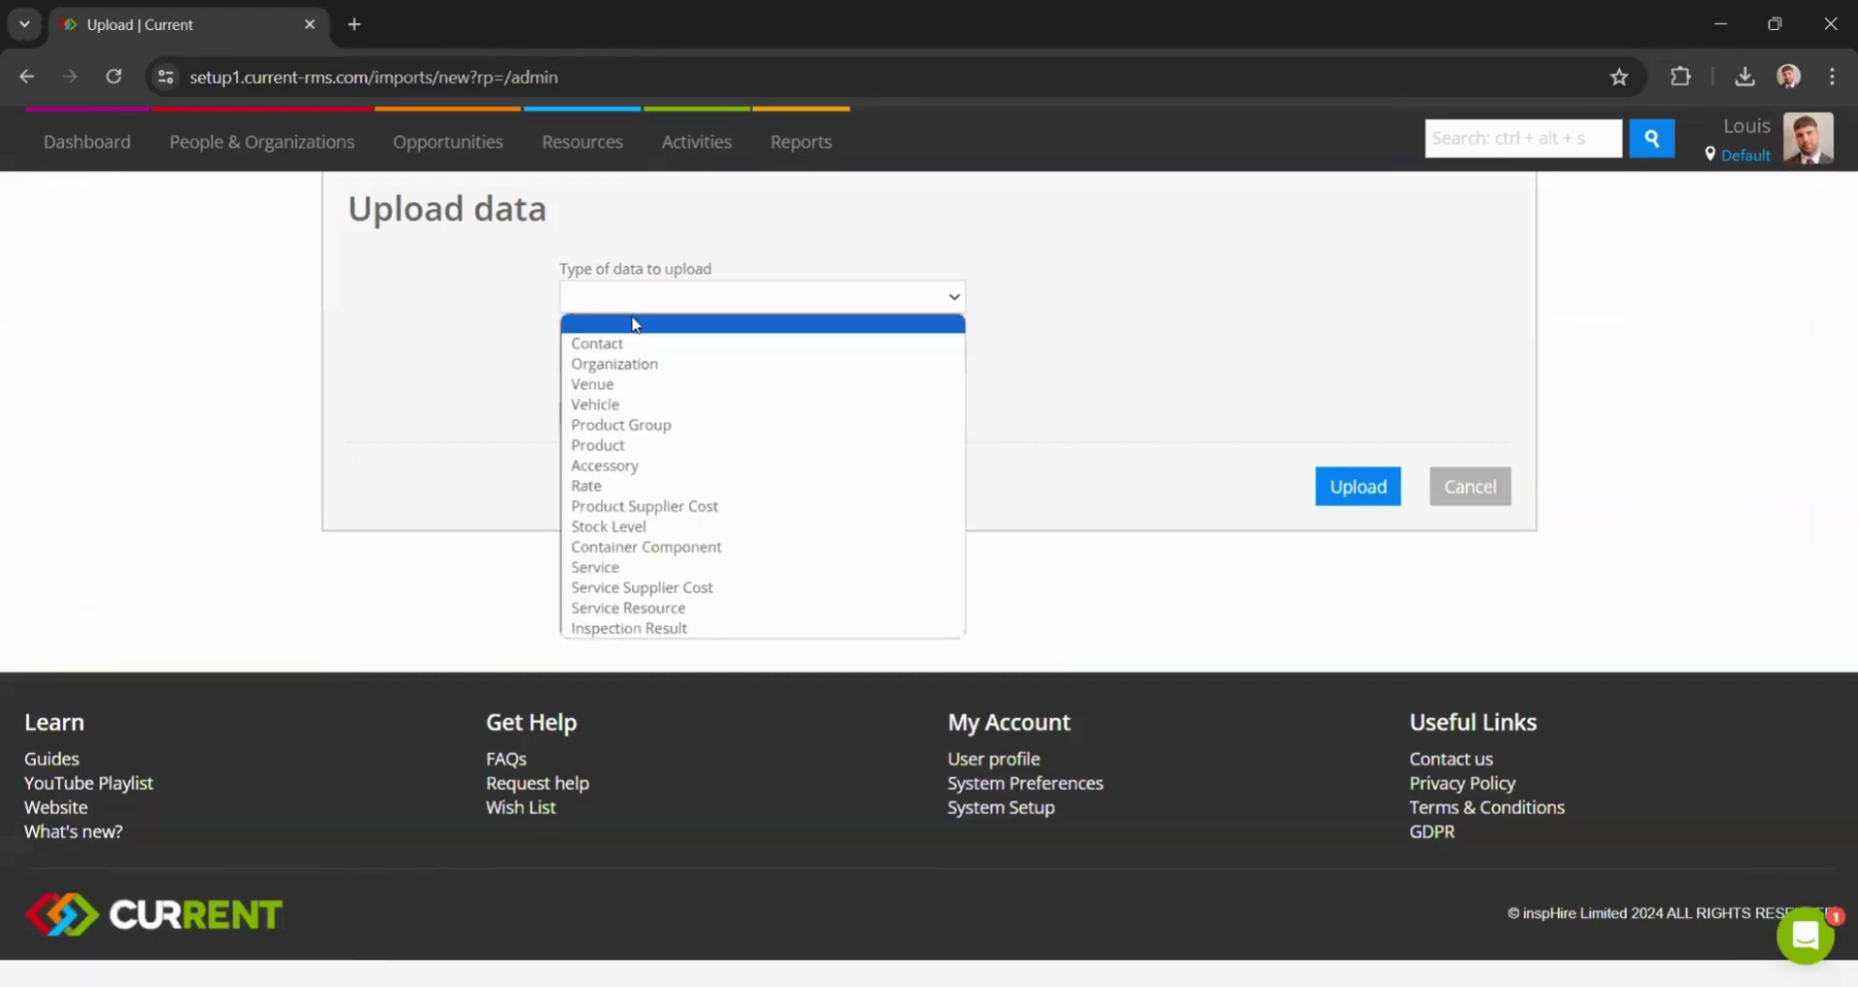
pyautogui.click(703, 531)
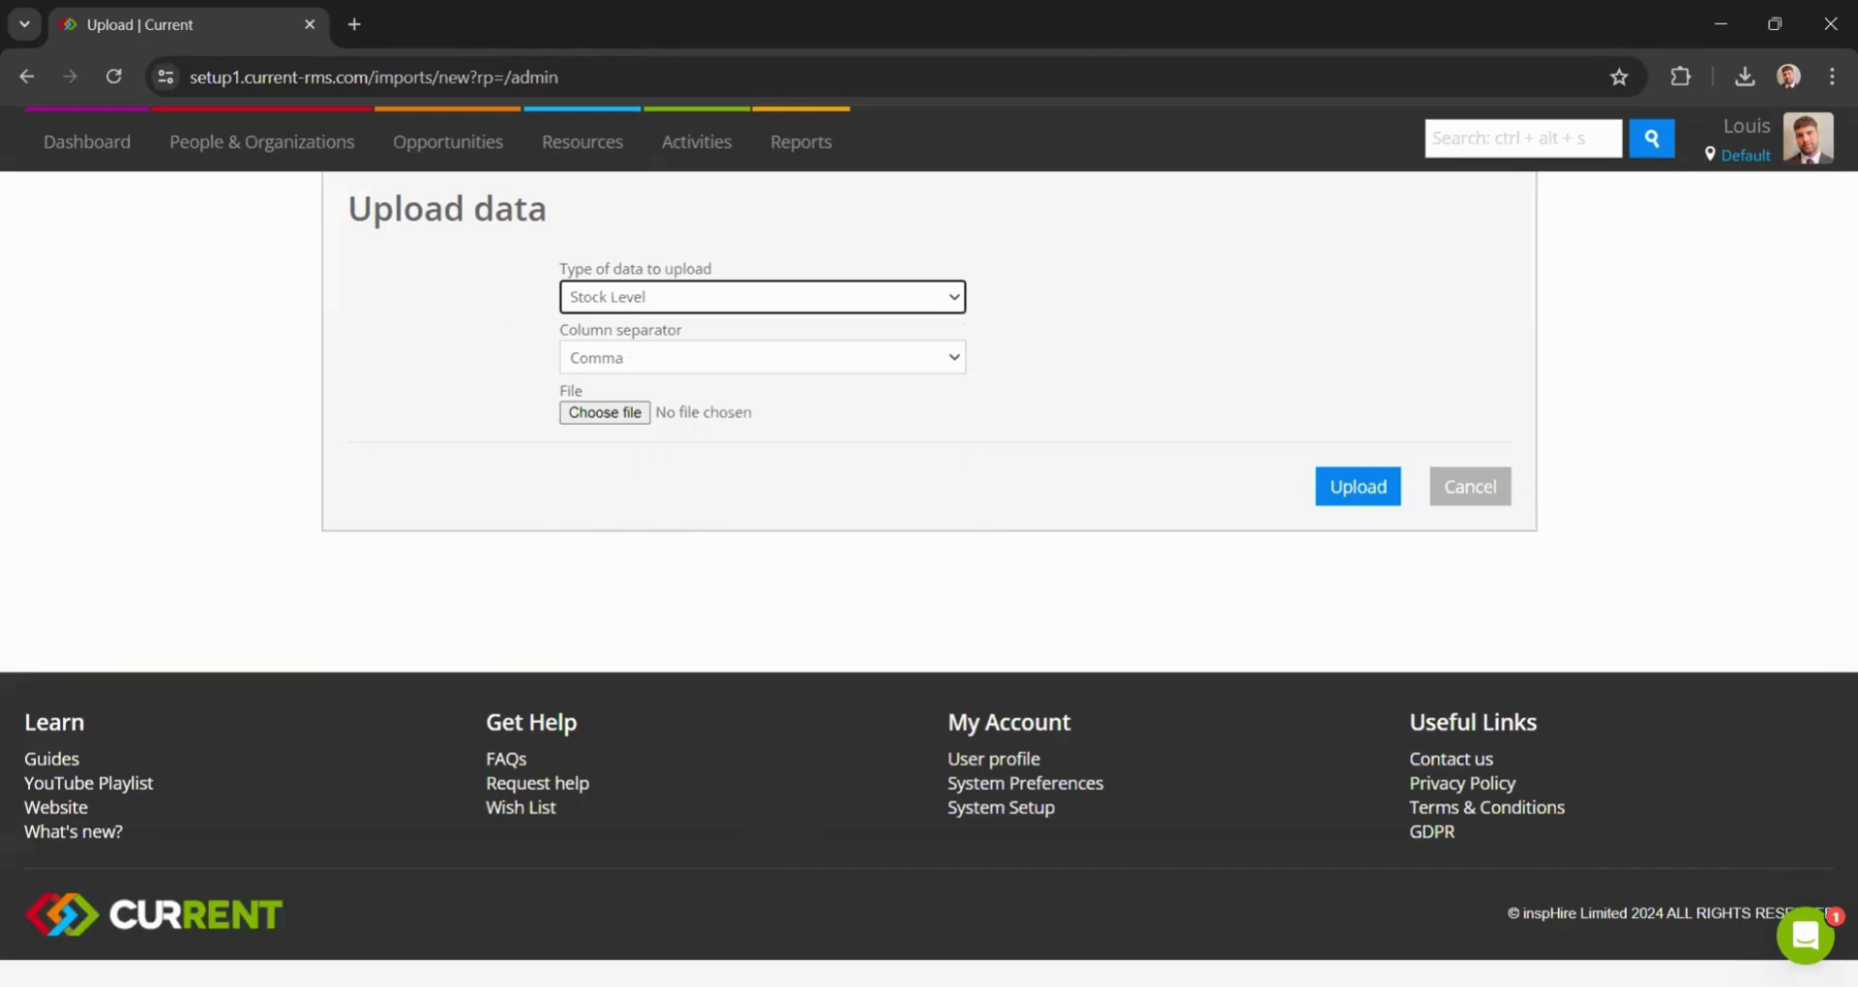
# - Upload the stock level file with its column mapping (5 created), then open Resources > Products
pyautogui.click(1369, 490)
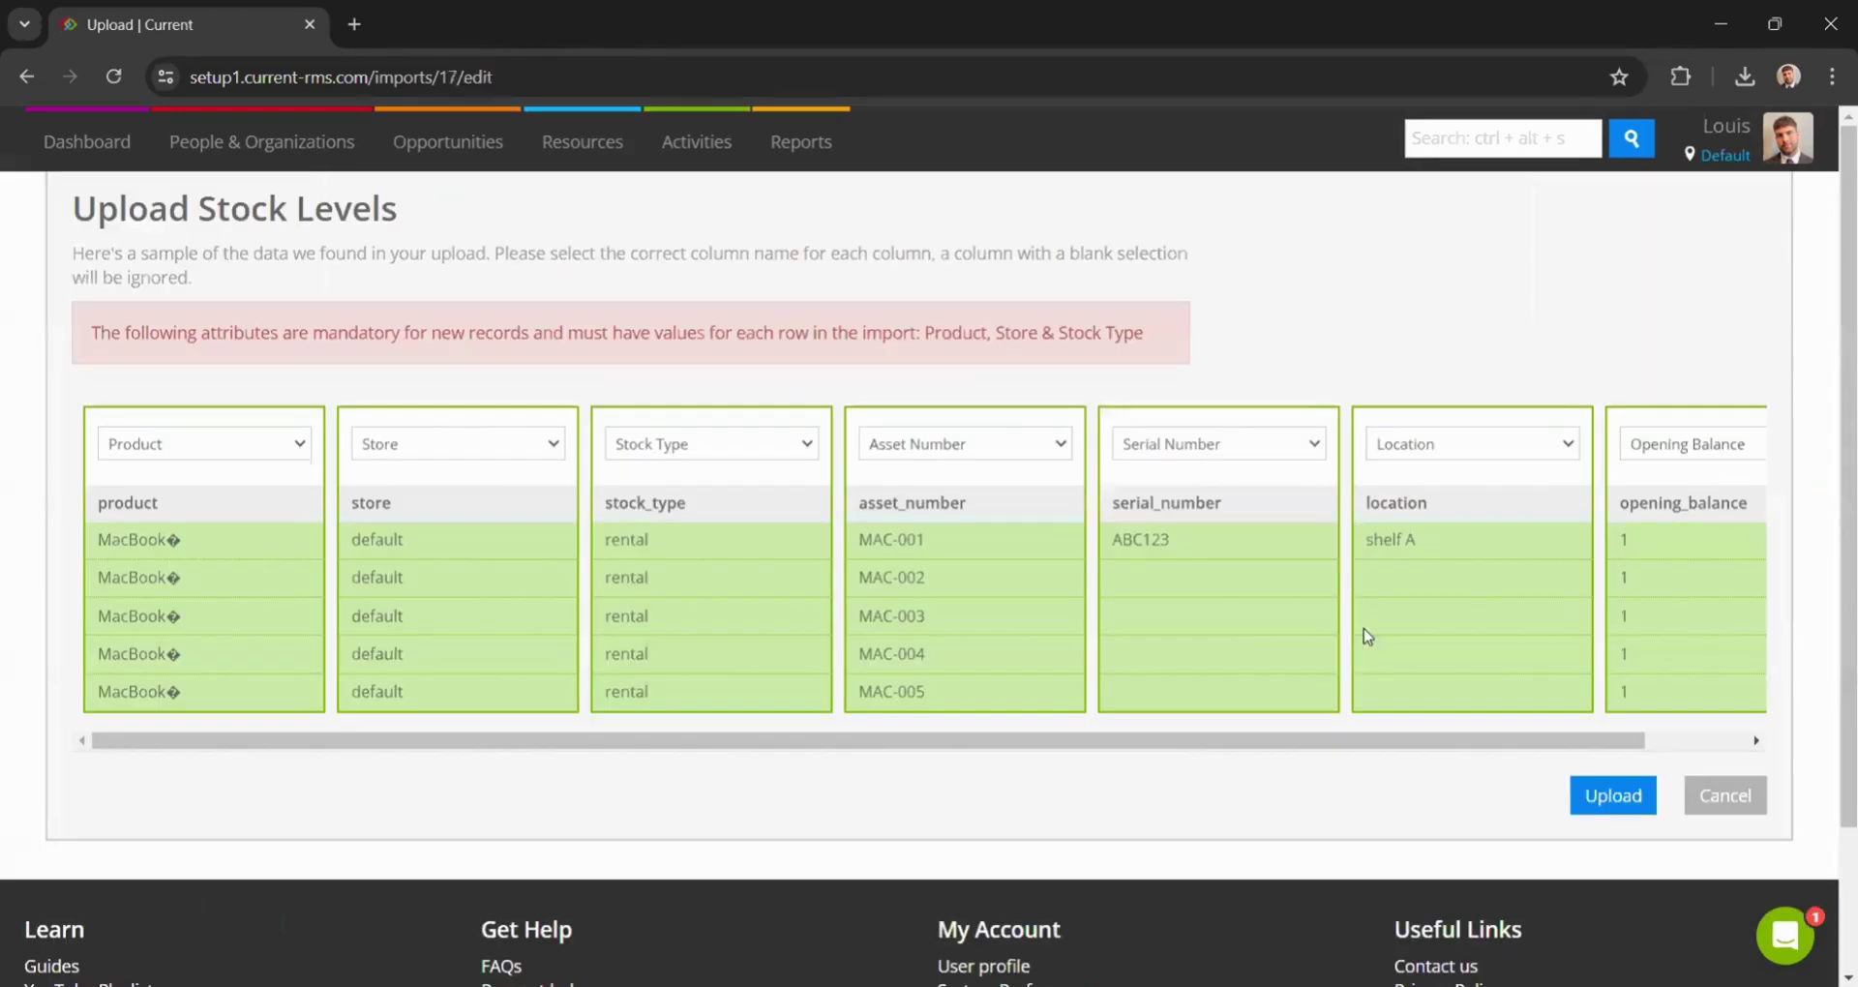
pyautogui.click(1631, 807)
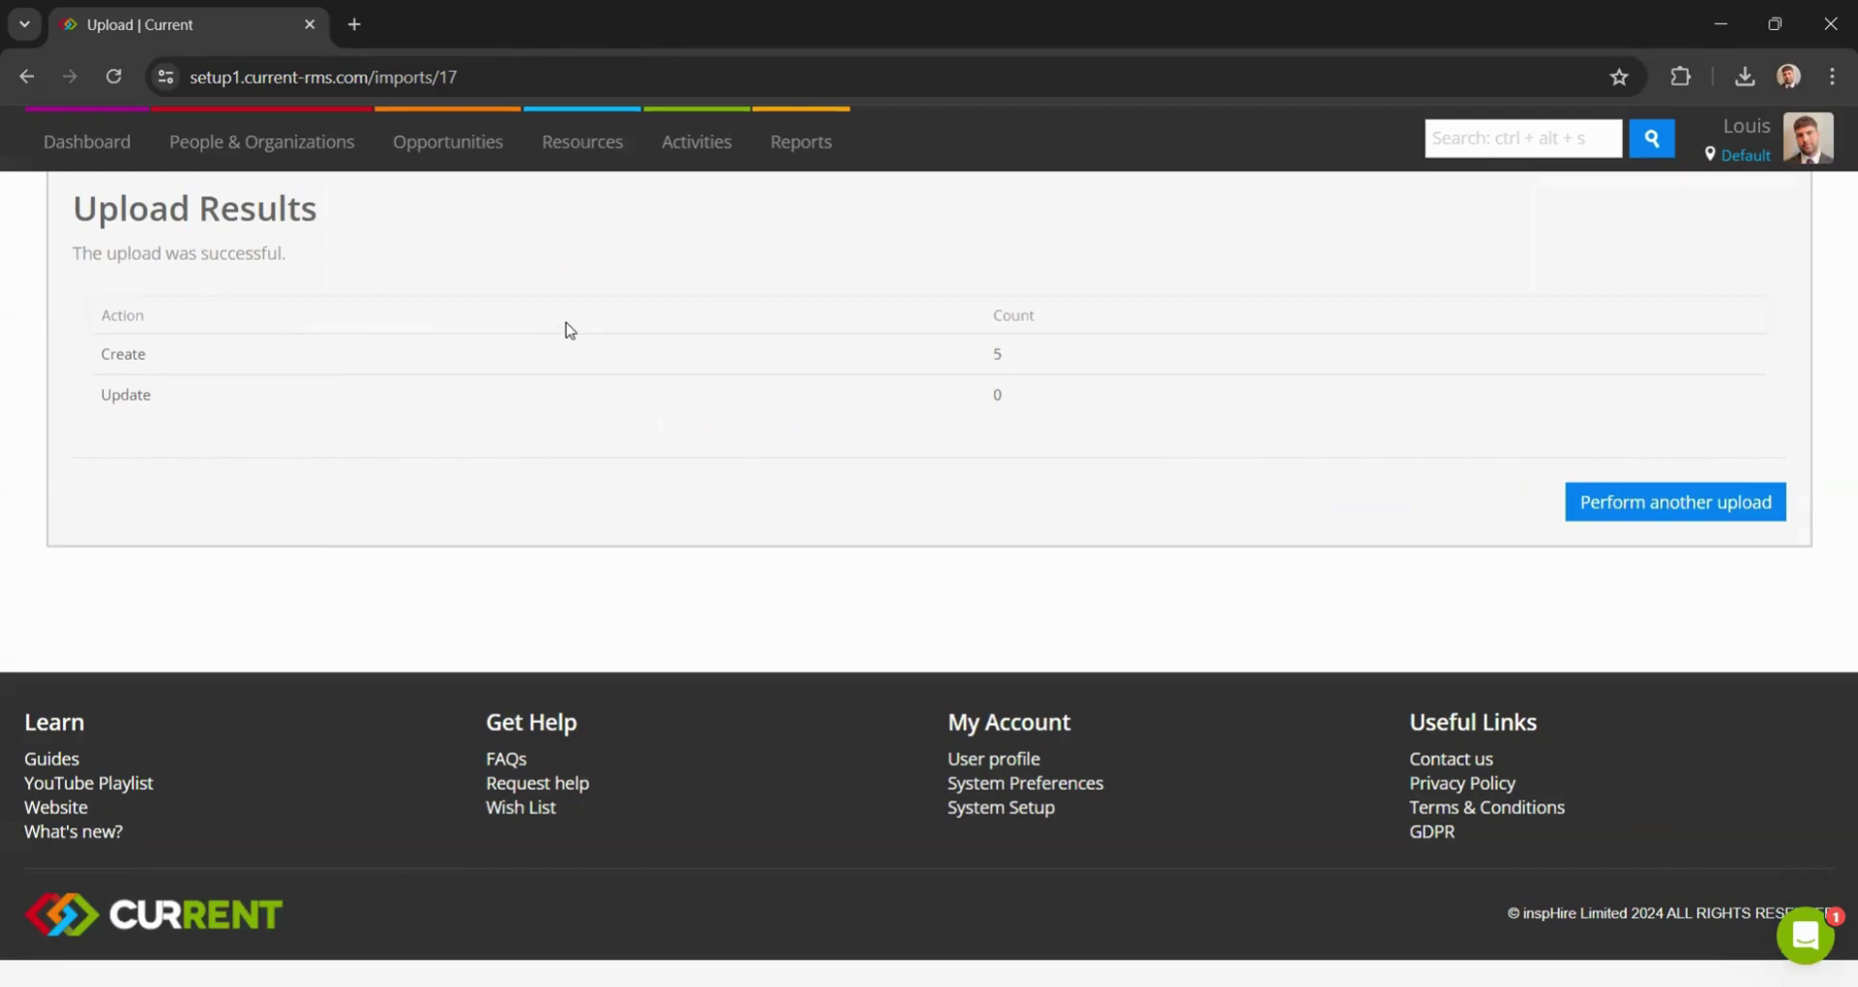
pyautogui.moveTo(587, 157)
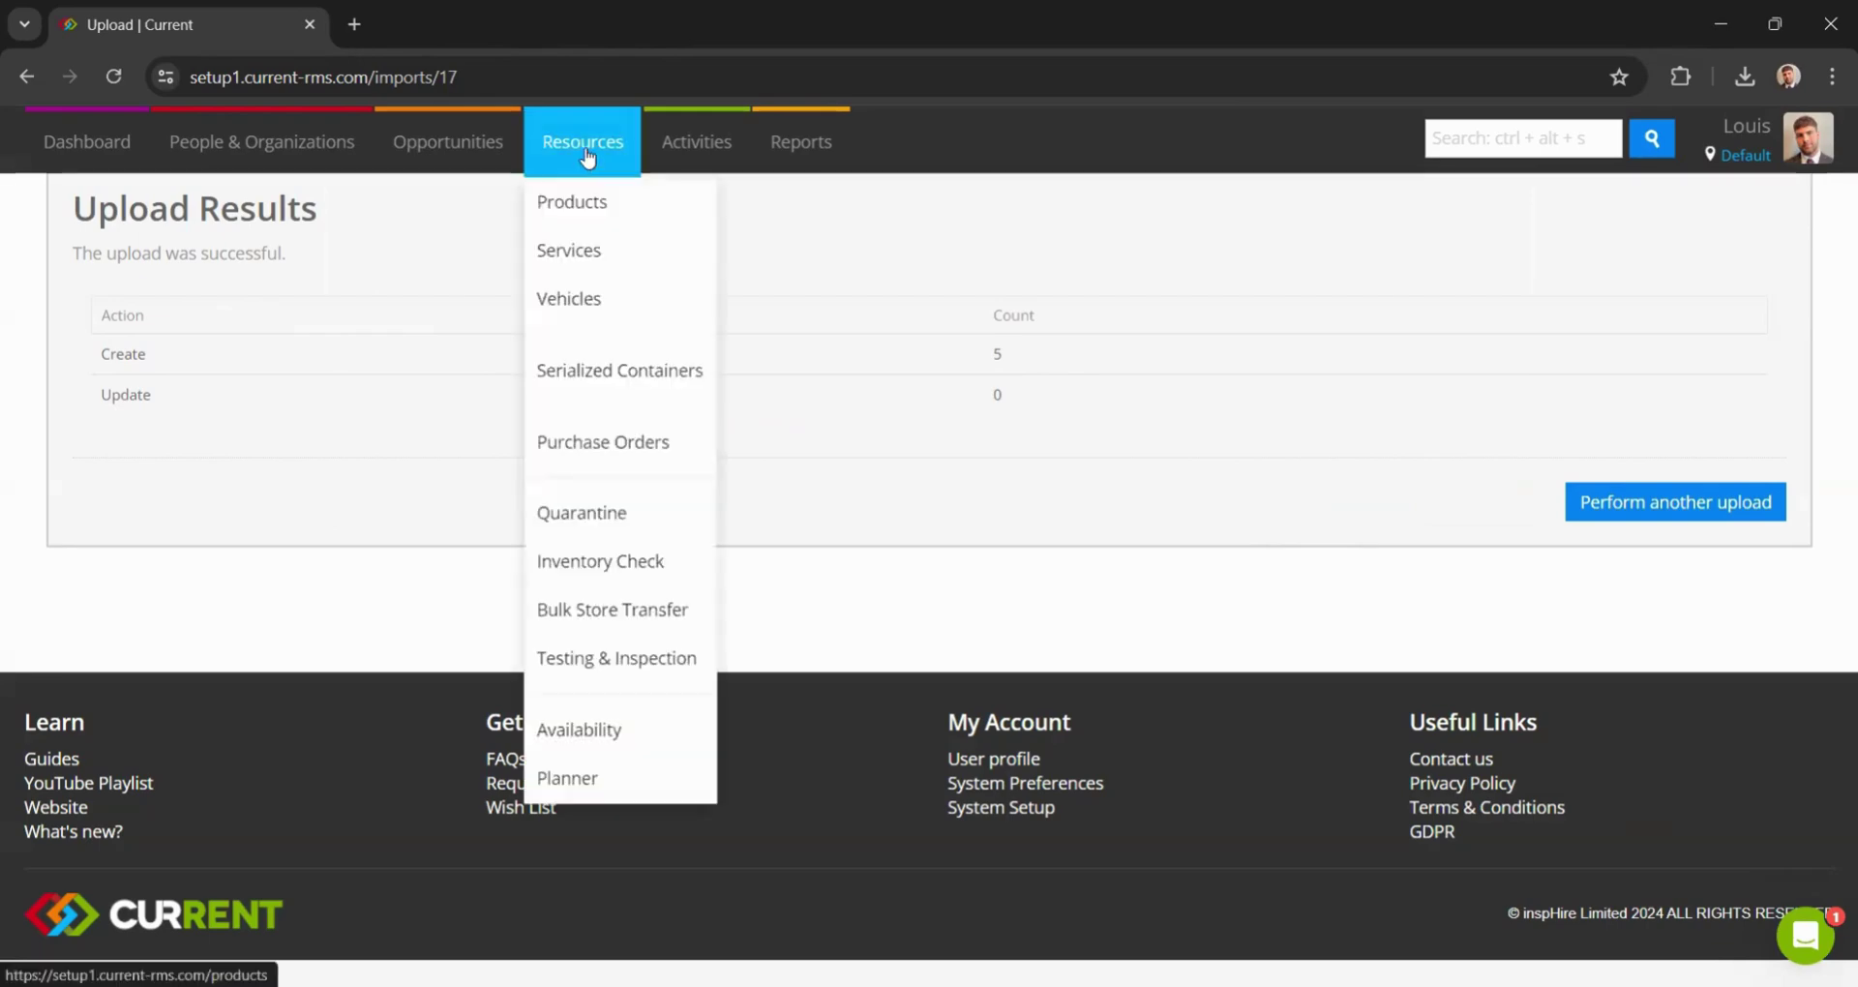
pyautogui.click(583, 206)
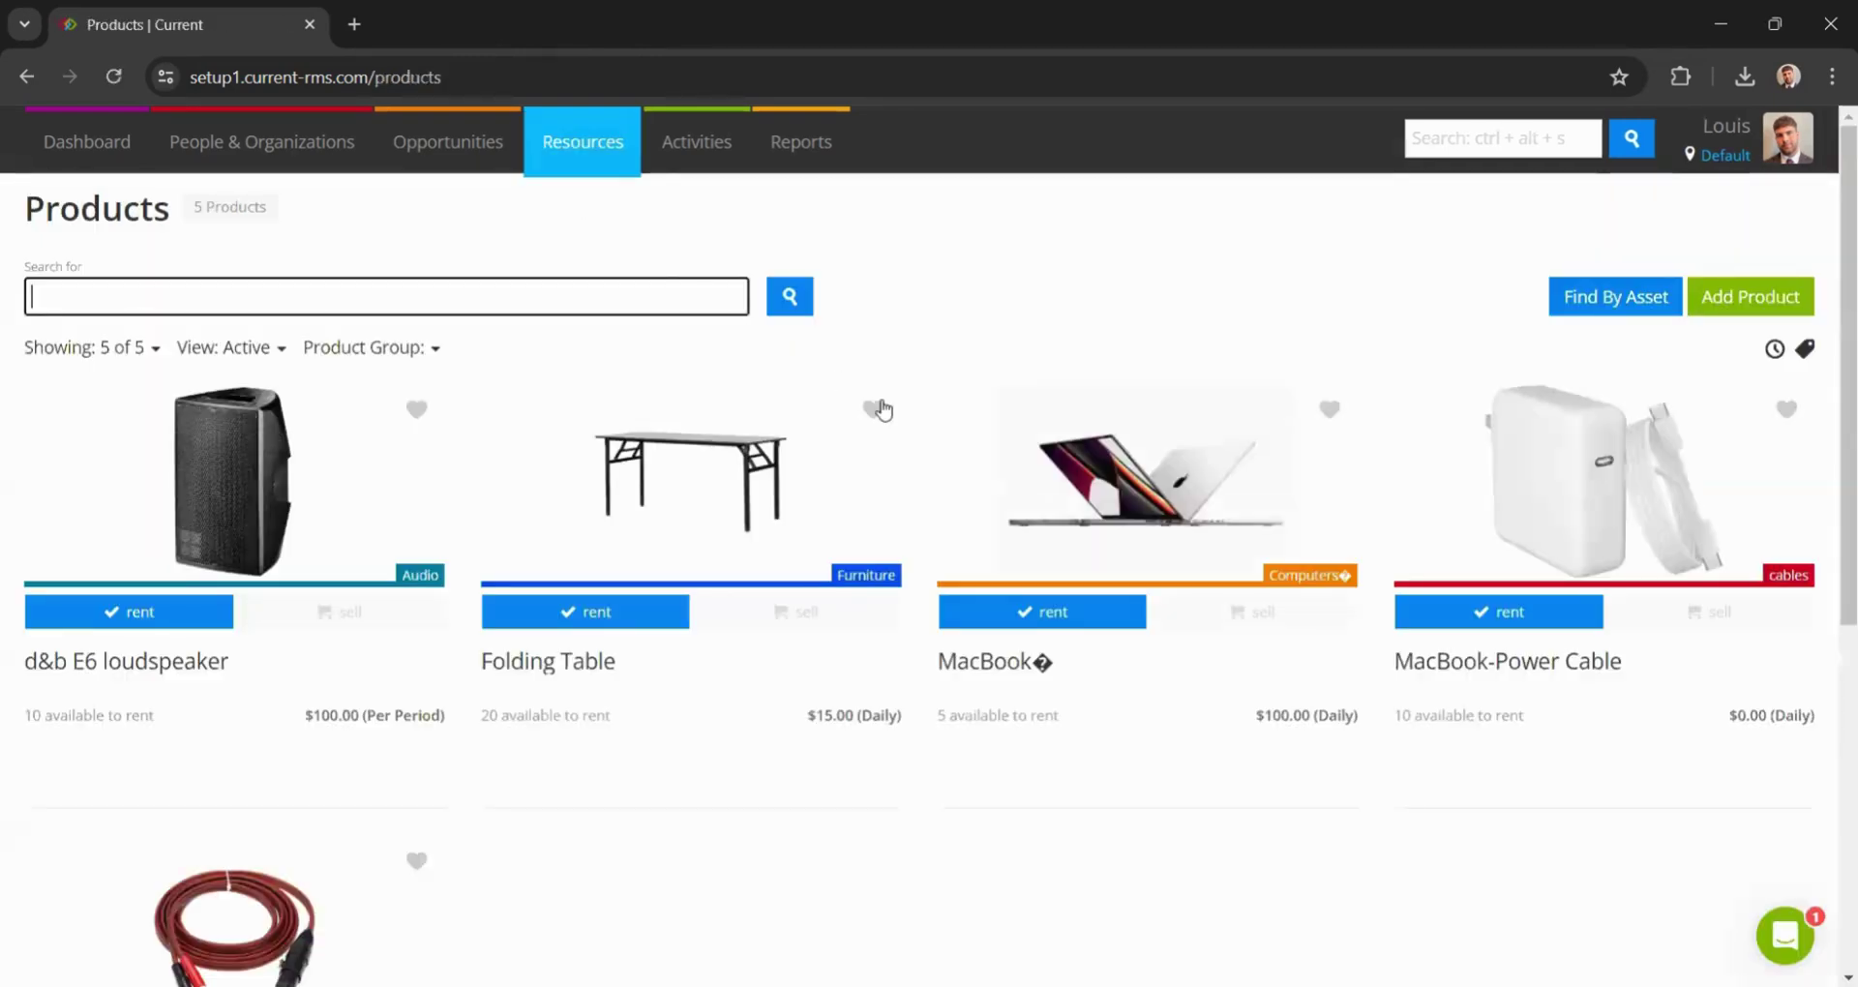
# - Open the MacBook product and scroll to its stock levels MAC-001 to MAC-005
pyautogui.click(1065, 510)
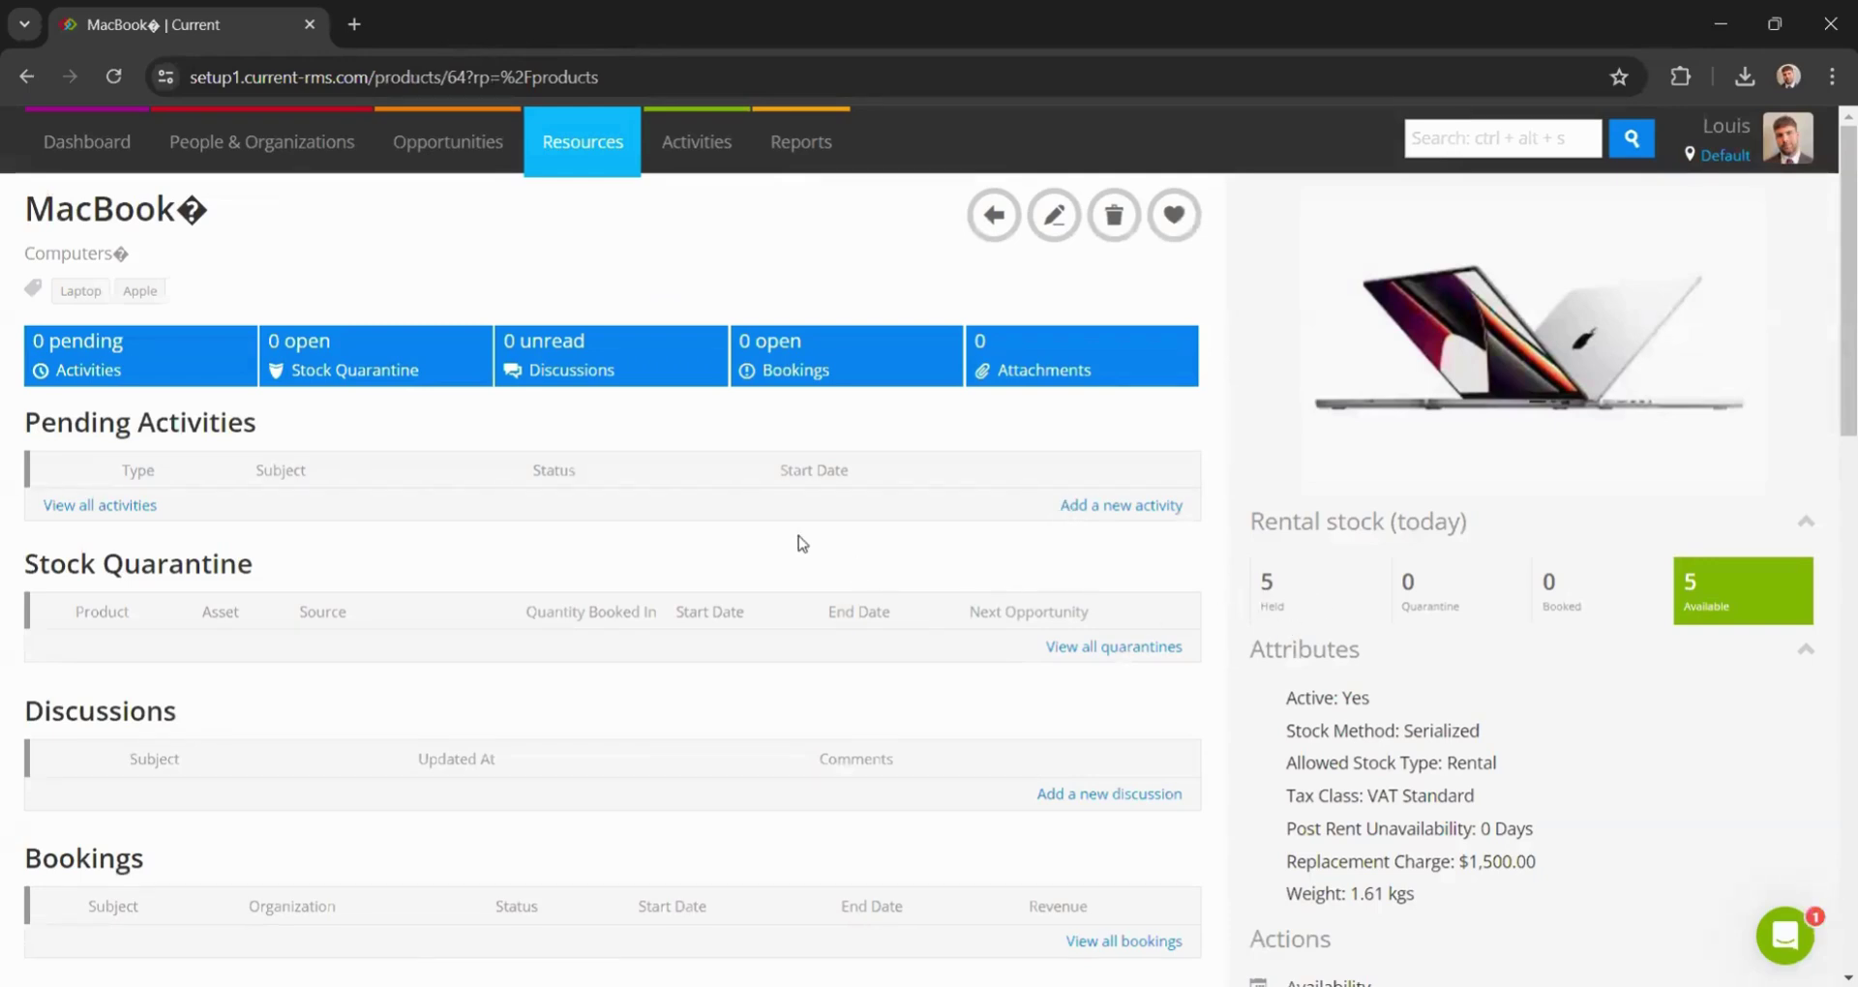
pyautogui.scroll(-6, 801, 539)
pyautogui.scroll(-6, 800, 539)
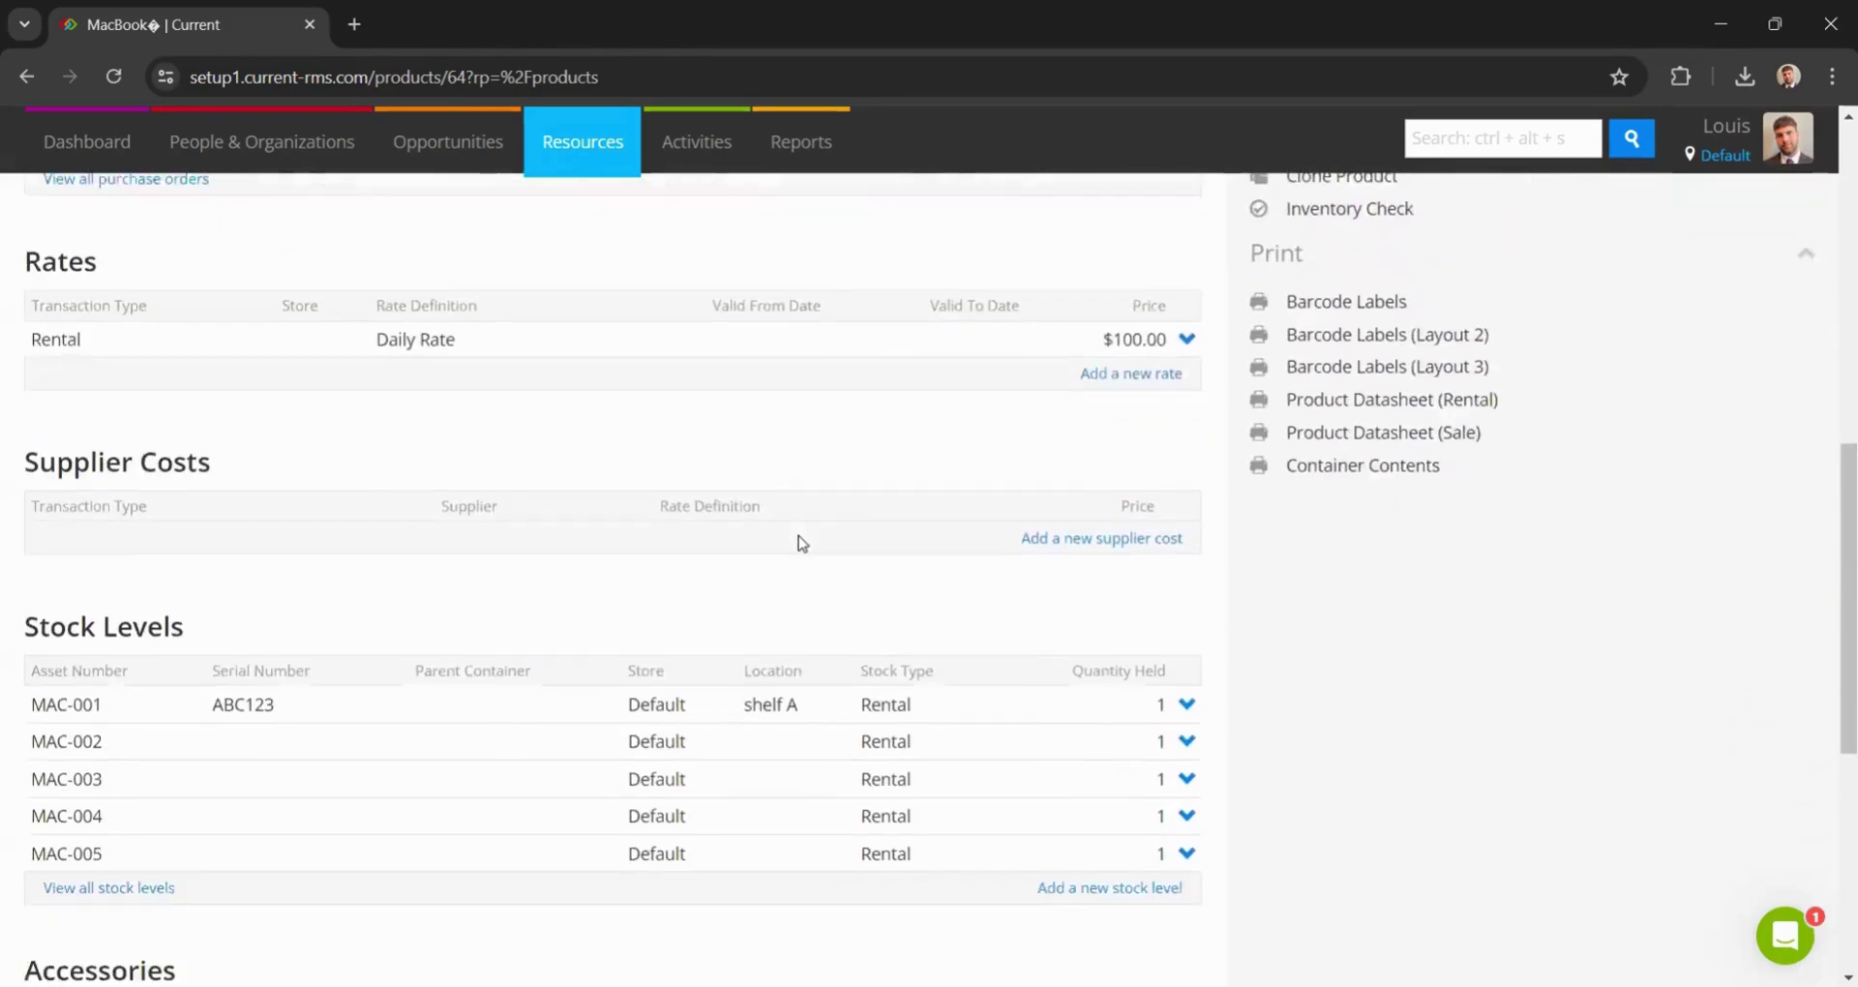